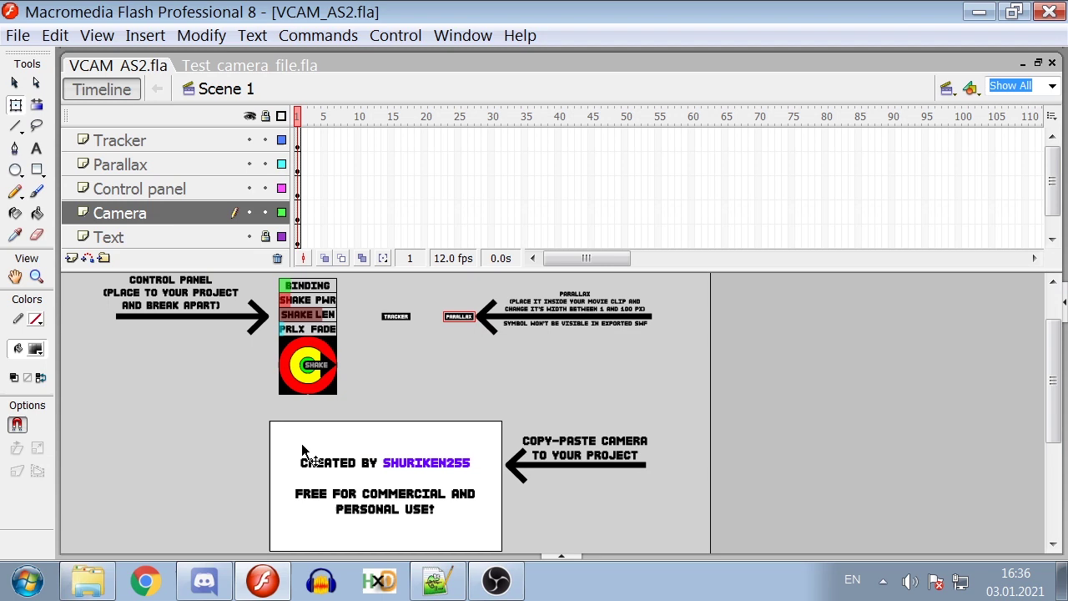
- In Test_camera_file, zoom out and shrink and reposition the camera frame
left_click(275, 66)
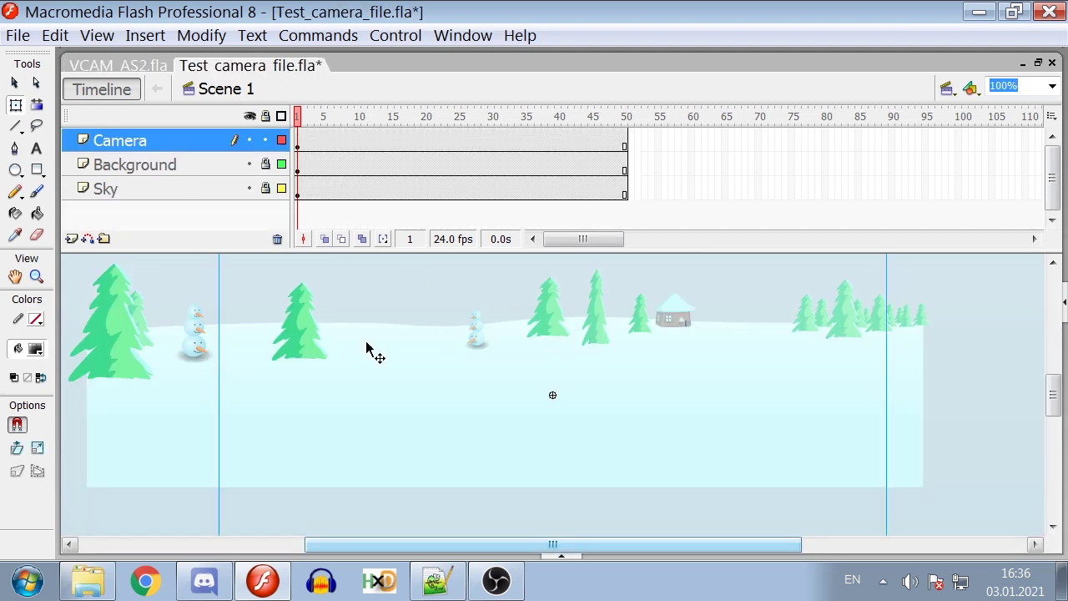
left_click(1052, 86)
left_click(1005, 117)
left_click_drag(706, 476, 484, 418)
- Add a Camera-layer keyframe at frame 37, frame the house with the camera, and test-play
left_click(477, 117)
left_click(540, 147)
key("F6")
left_click_drag(409, 375, 588, 376)
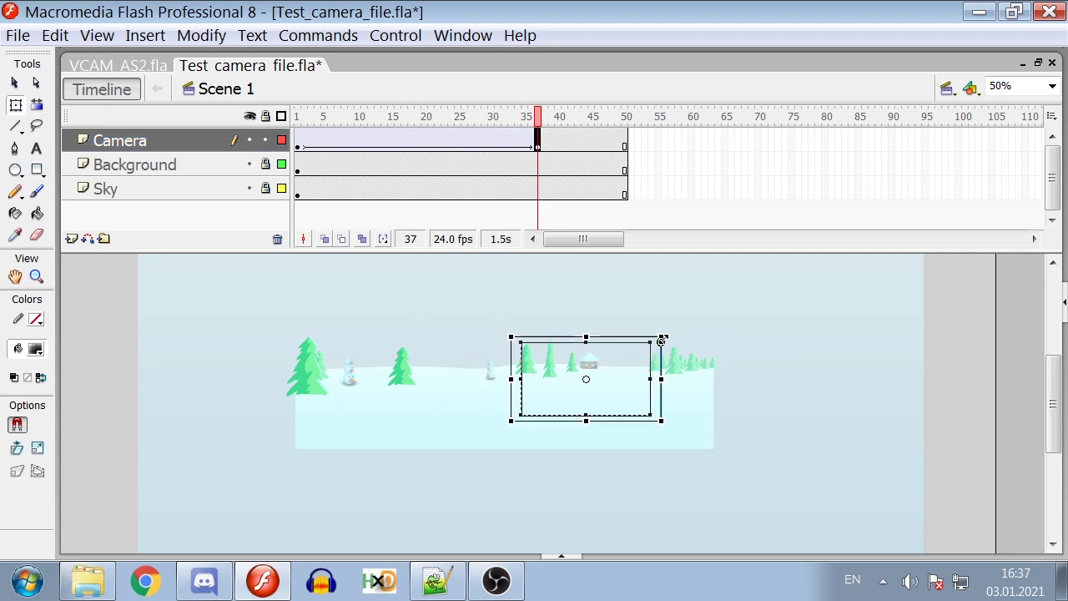
left_click_drag(663, 334, 604, 374)
key("ctrl+Return")
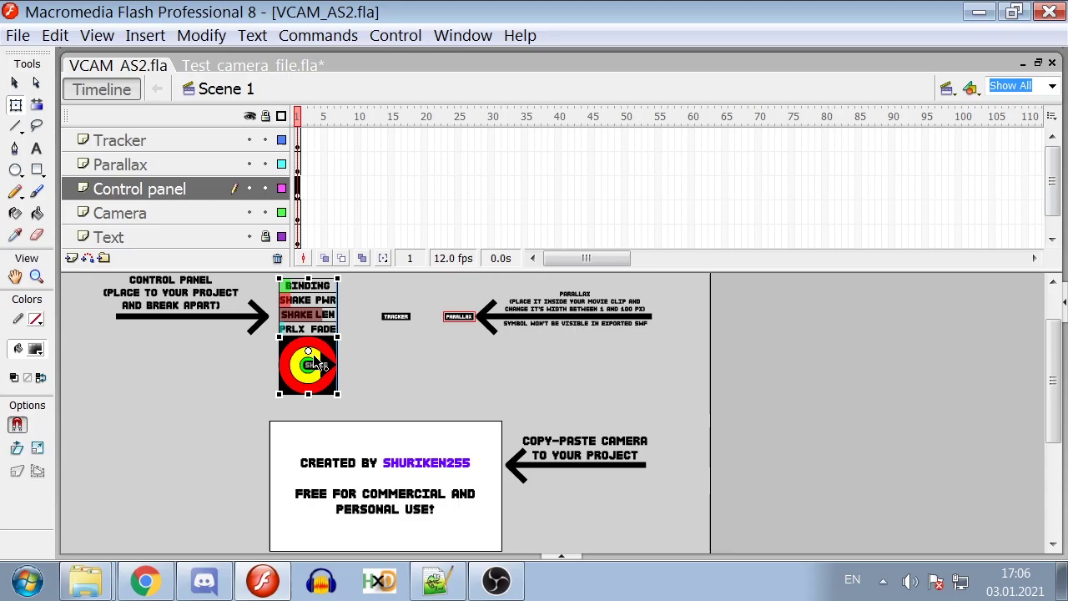
- In Test_camera_file, try resizing the pasted control panel, then restore it
left_click(271, 65)
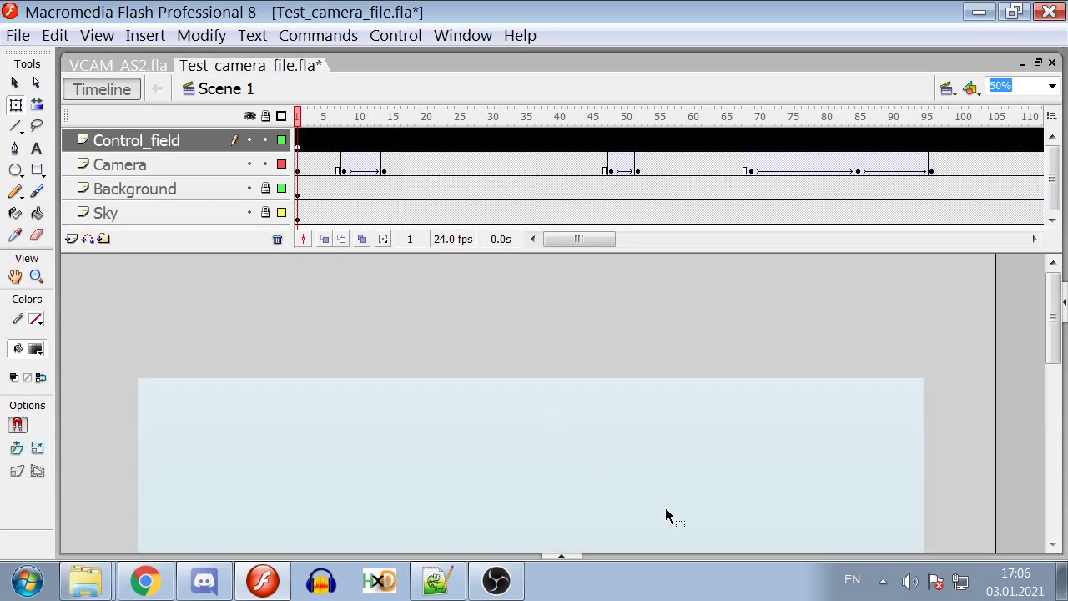
scroll(255, 329, "up", 4)
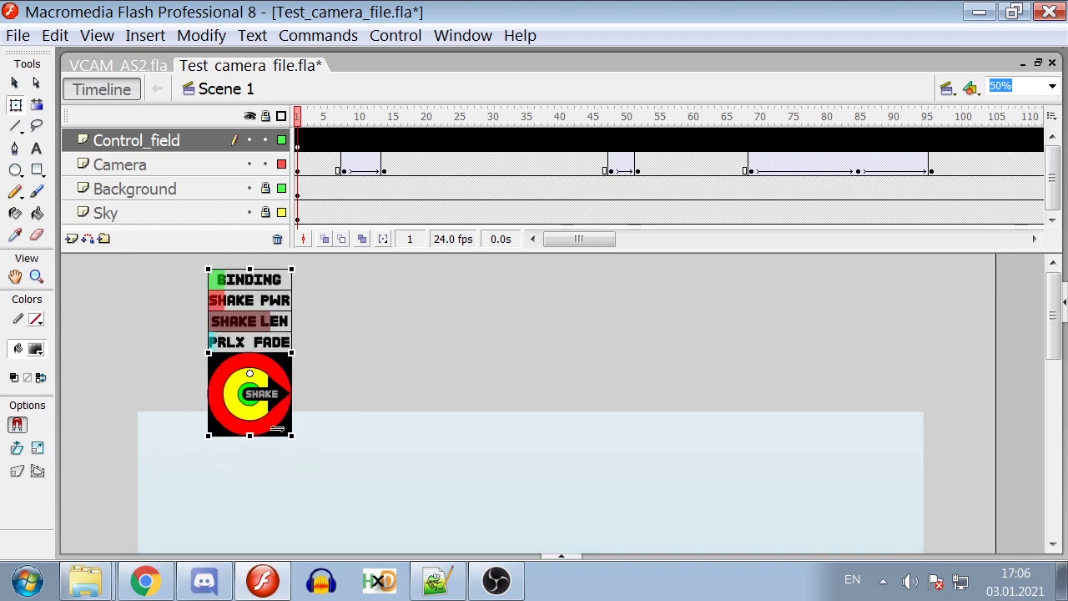
left_click_drag(354, 488, 292, 435)
left_click(342, 327)
- Add a top layer named 'Parallax fade' and save the document
left_click(71, 238)
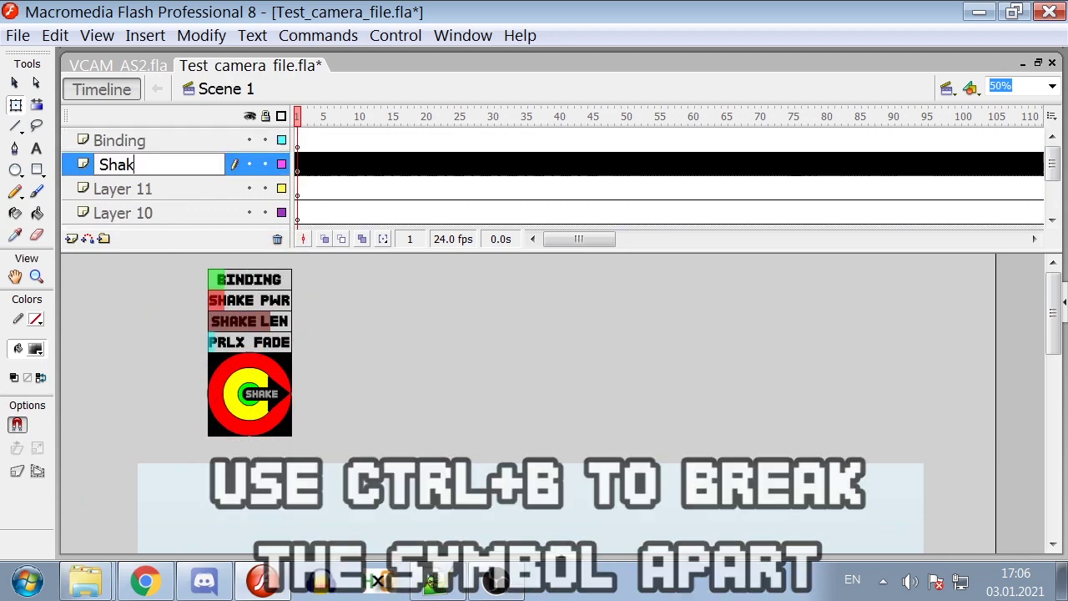
double_click(143, 214)
type("Parallax fade")
key("Return")
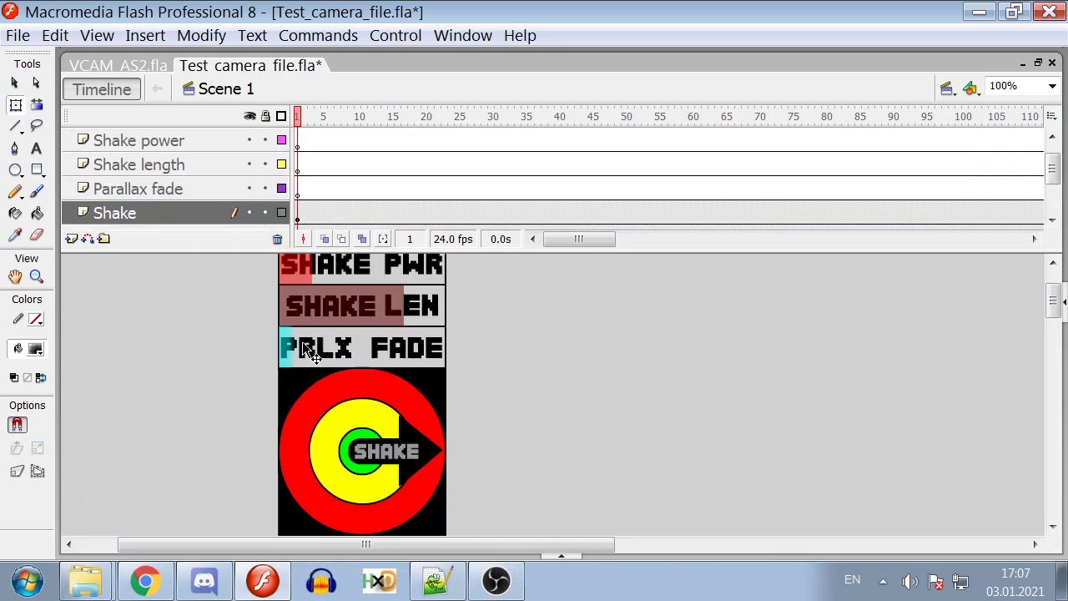
key("ctrl+s")
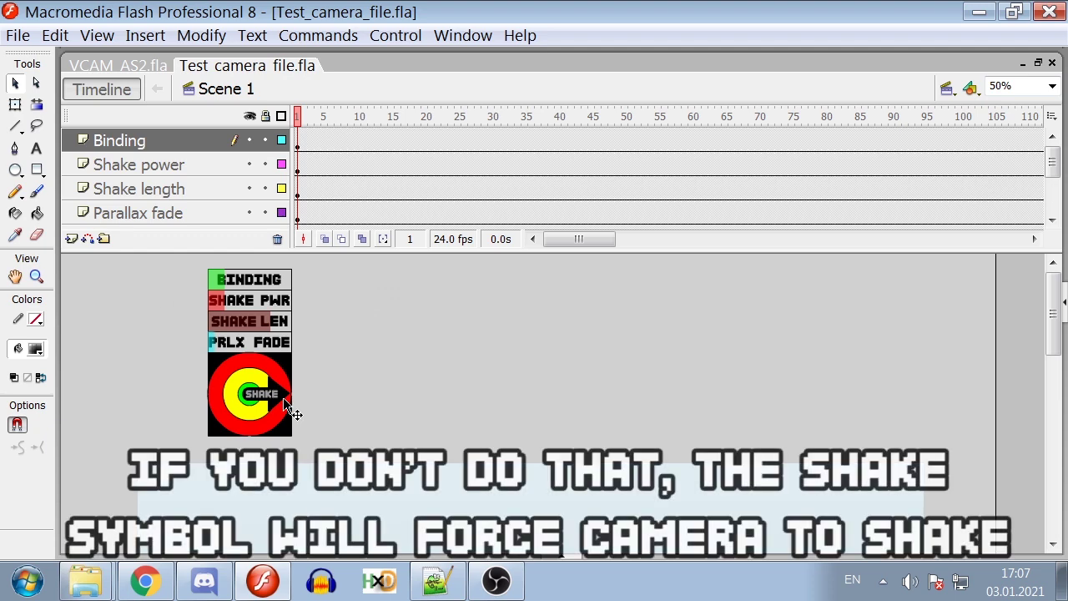
- Select the Shake layer and bring up its layer options
left_click(283, 397)
left_click(190, 211)
scroll(167, 198, "down", 1)
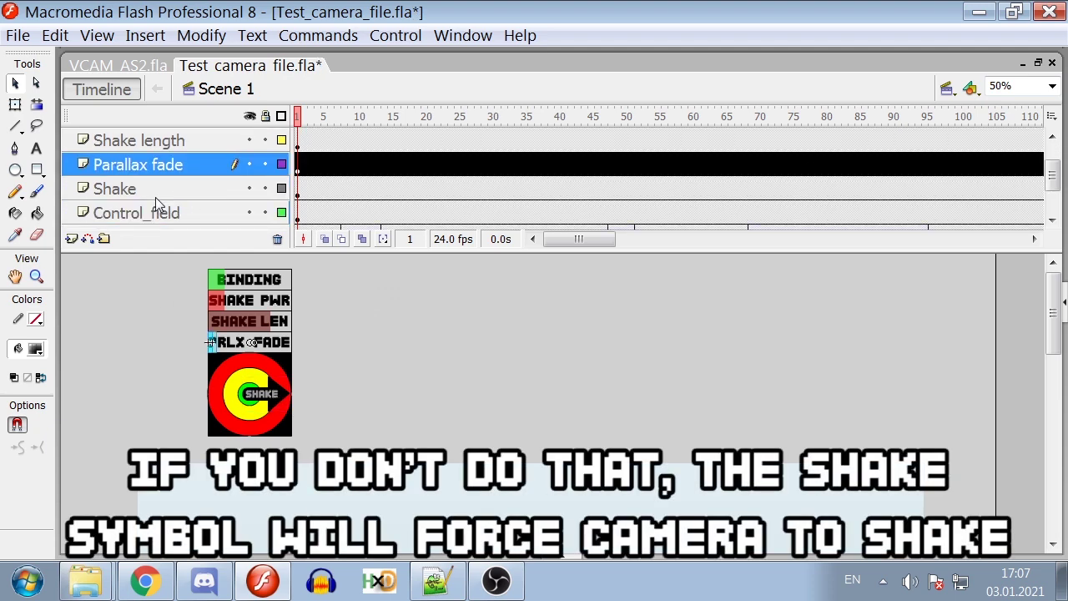
left_click(153, 195)
right_click(130, 189)
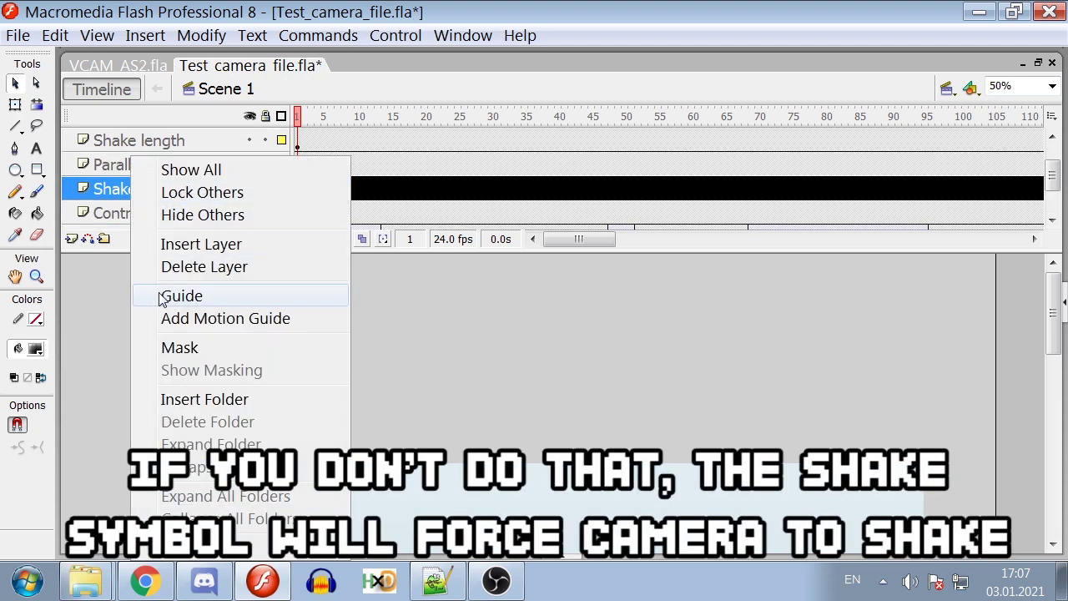
- Make the Shake layer a guide layer and zoom in on the control panel
left_click(183, 296)
left_click(403, 318)
key("ctrl+equal")
- Trial-widen the green Binding bar with Free Transform, restore it, then save and test-play
left_click(376, 306)
key("q")
left_click_drag(390, 306, 400, 307)
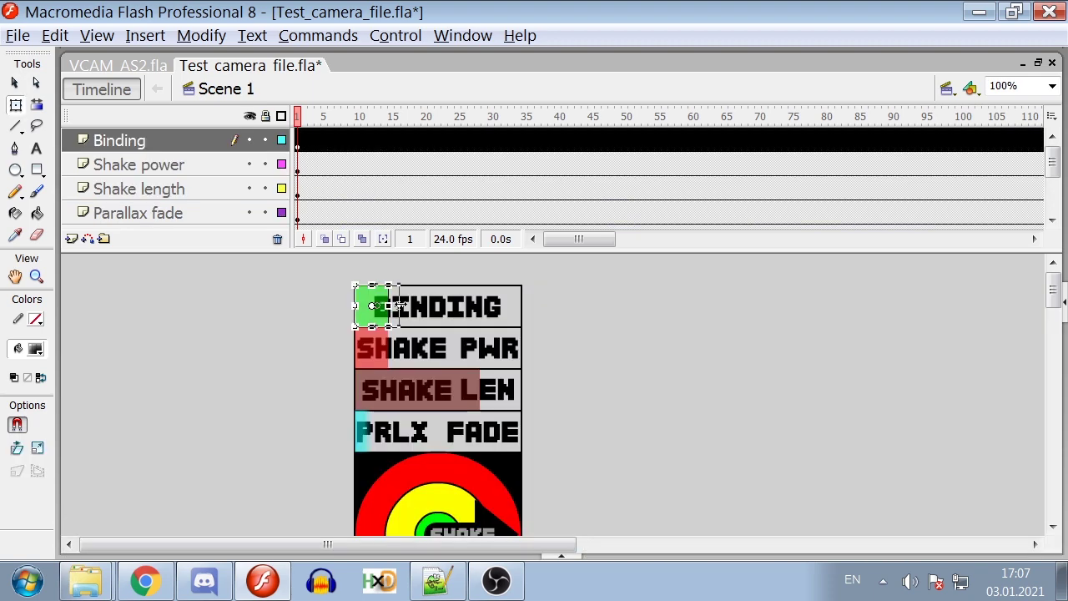
left_click_drag(528, 304, 385, 305)
key("ctrl+s")
key("ctrl+Return")
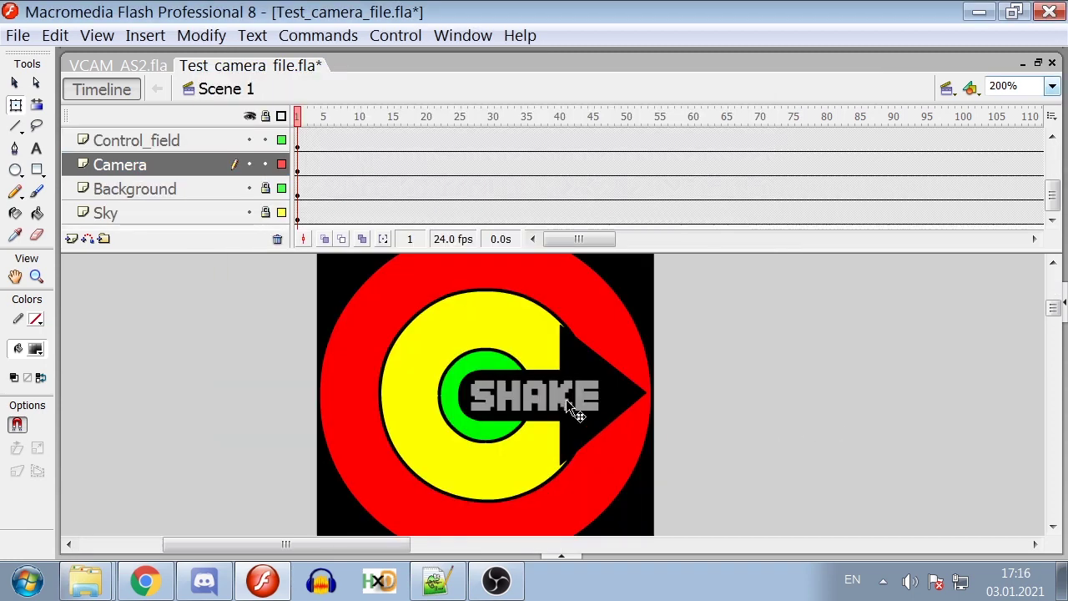
- Clear the SHAKE arrow from frame 1 and place it scaled and rotated at frame 14
left_click(566, 401)
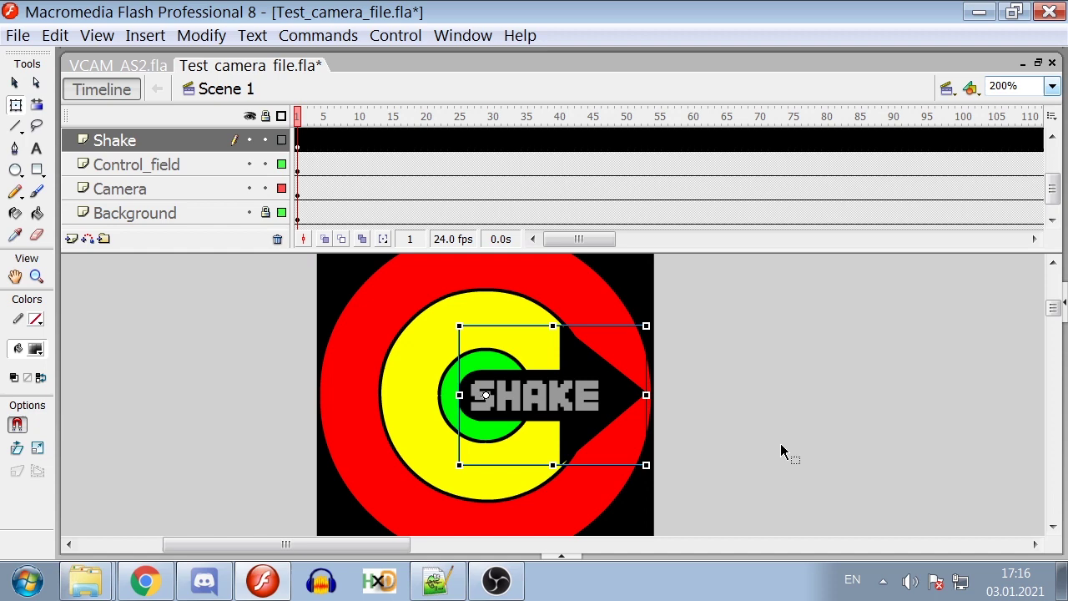
key("Delete")
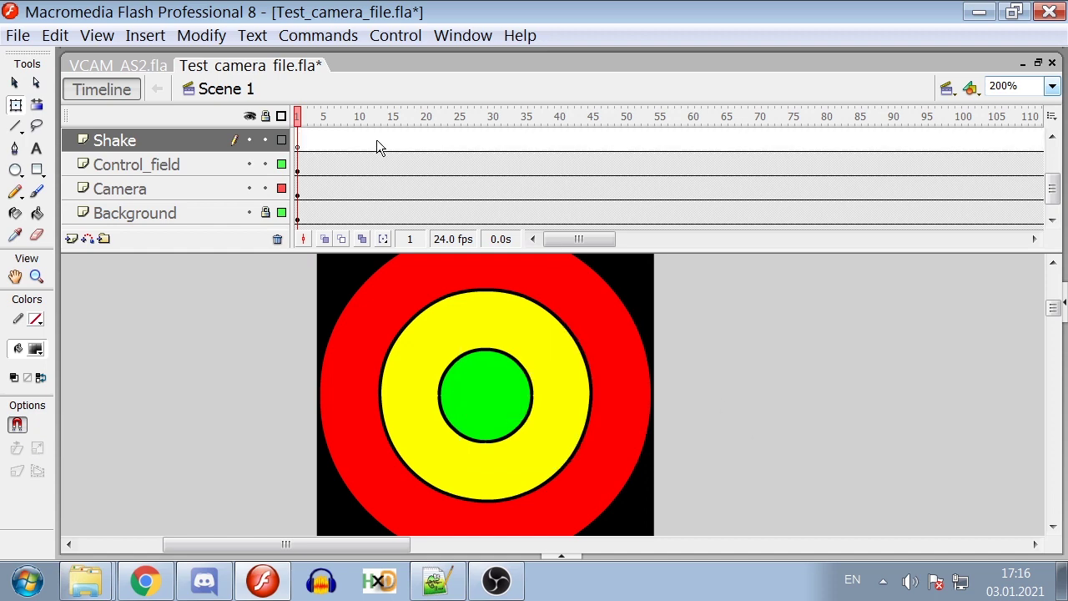
left_click(385, 142)
key("ctrl+z")
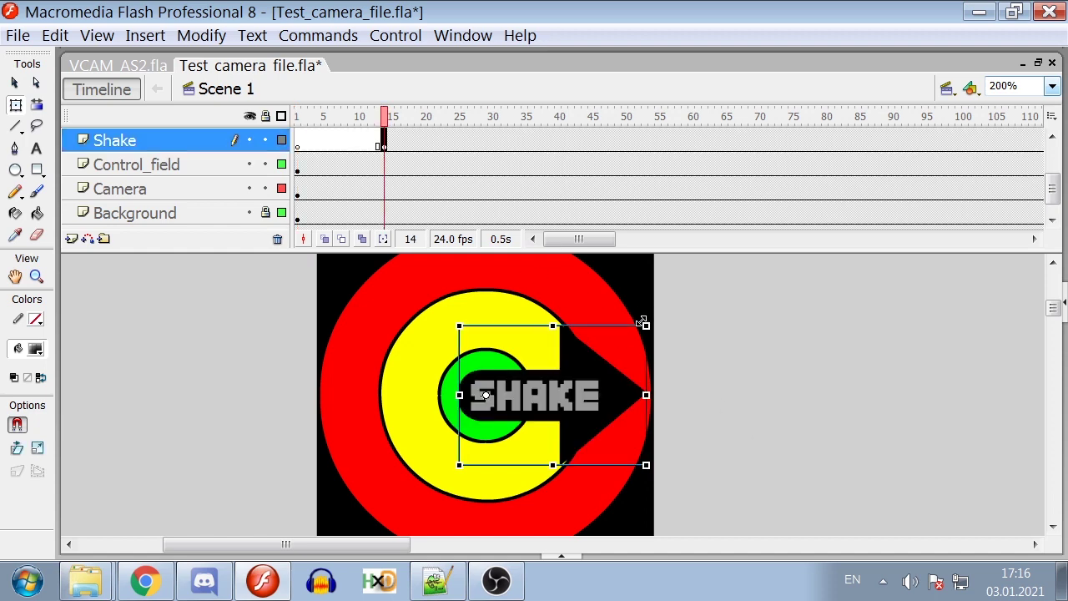
left_click_drag(646, 325, 392, 336)
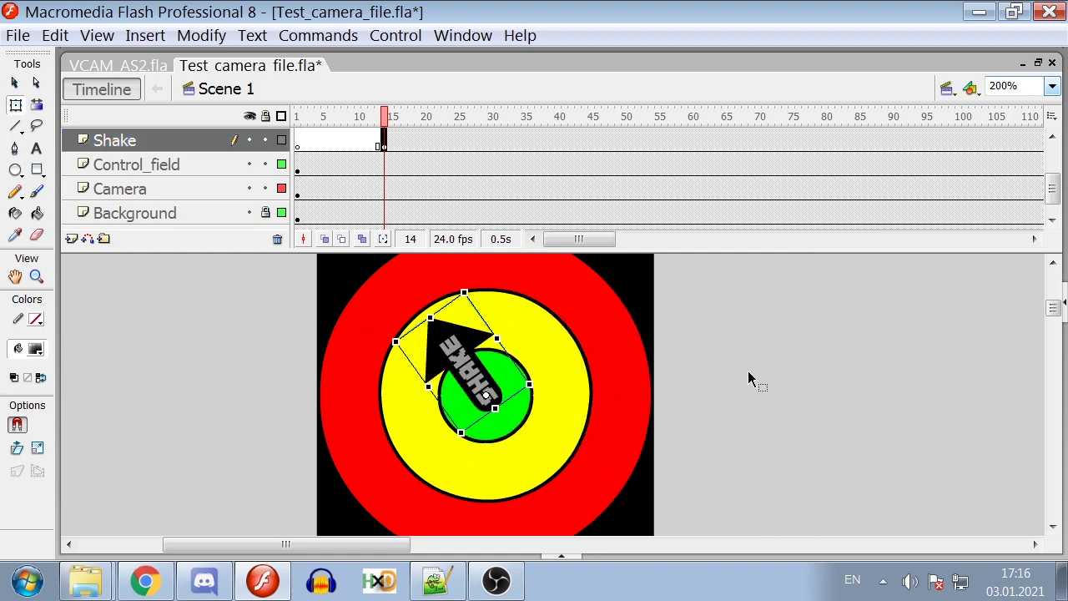
- Add a Shake-layer keyframe at frame 41 with the SHAKE arrow rotated to point right
key("period")
left_click(563, 140)
key("F6")
left_click_drag(464, 292, 605, 431)
key("ctrl+z")
- Keyframe frame 60 with the arrow enlarged and rotated, motion-tween 41–60, and test-play
left_click(690, 140)
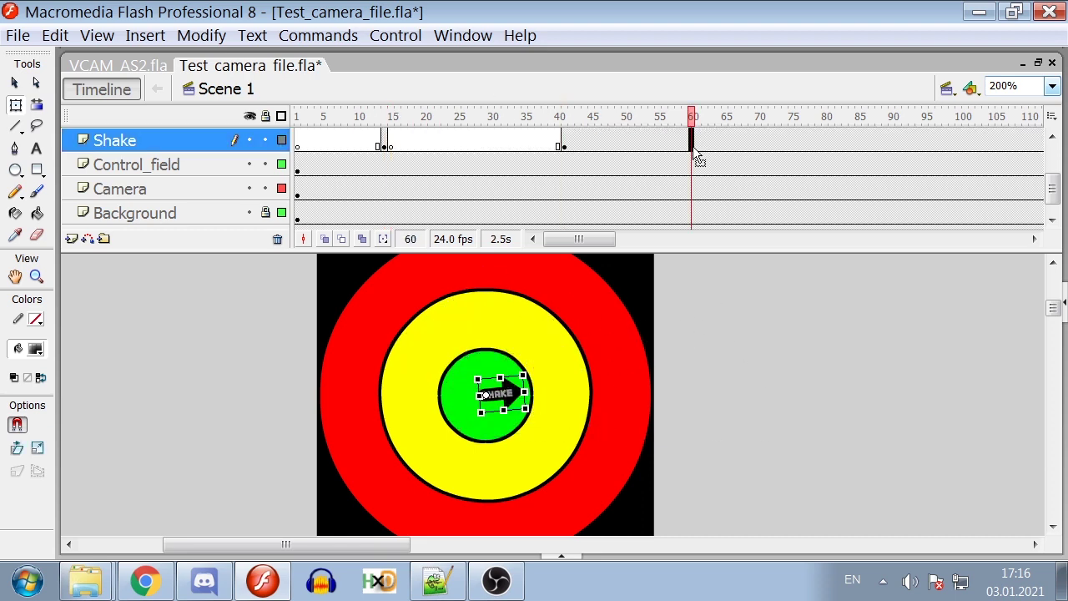
key("F6")
left_click_drag(500, 388, 469, 377)
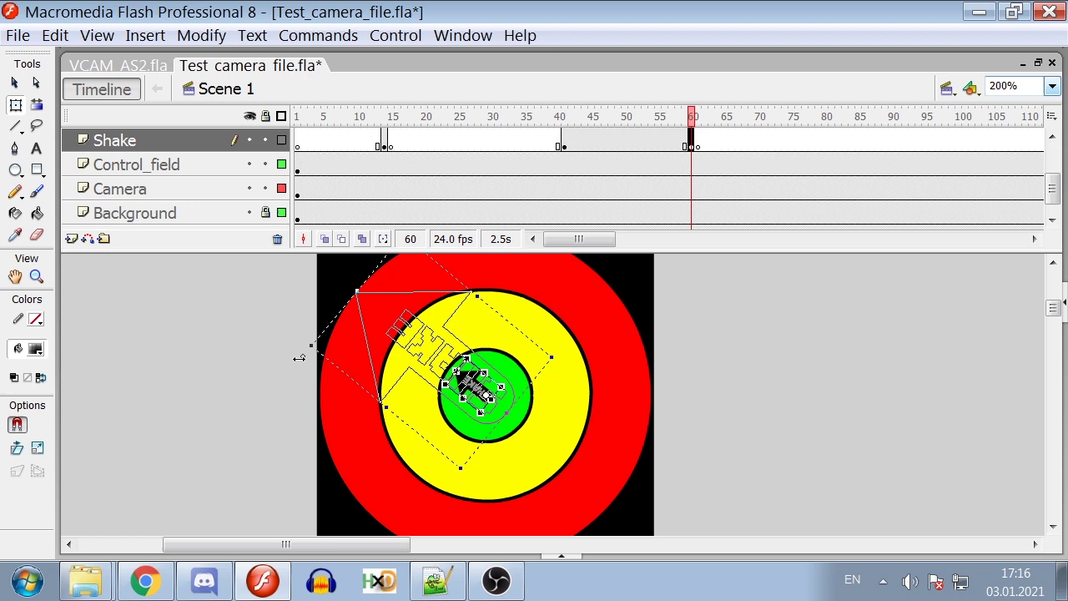
left_click(619, 129)
left_click_drag(620, 129, 706, 159)
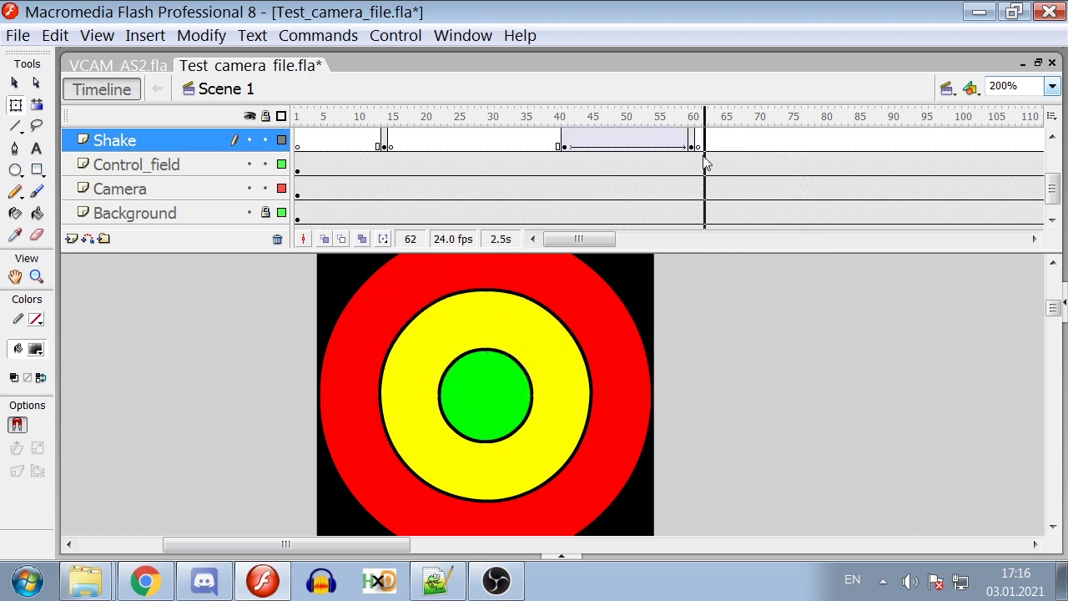
key("ctrl+Return")
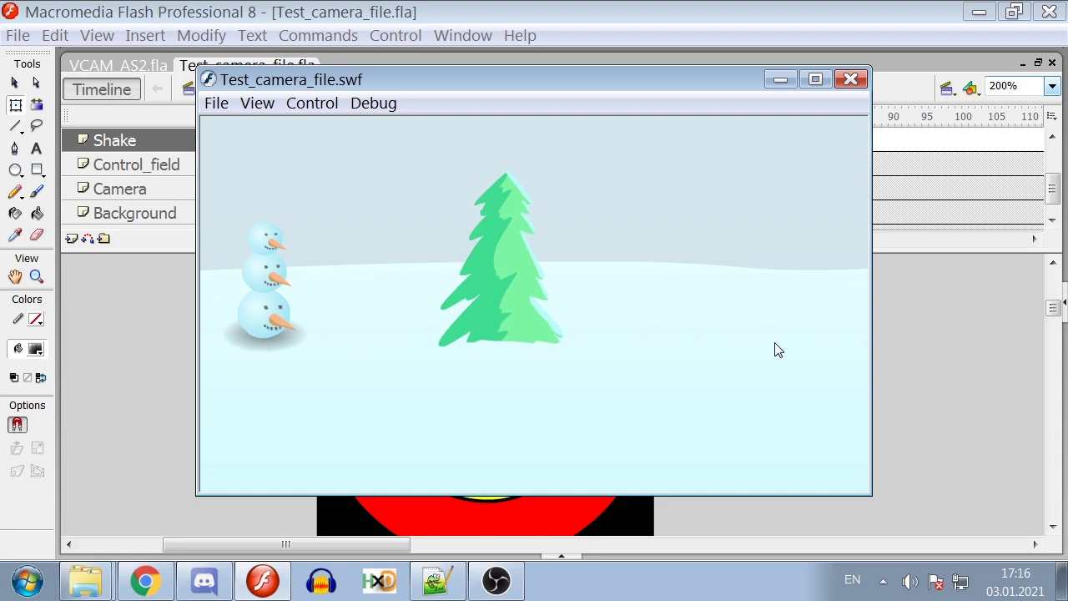
- Stretch the red Shake power bar rightward to fill its box and re-test the movie
left_click(850, 79)
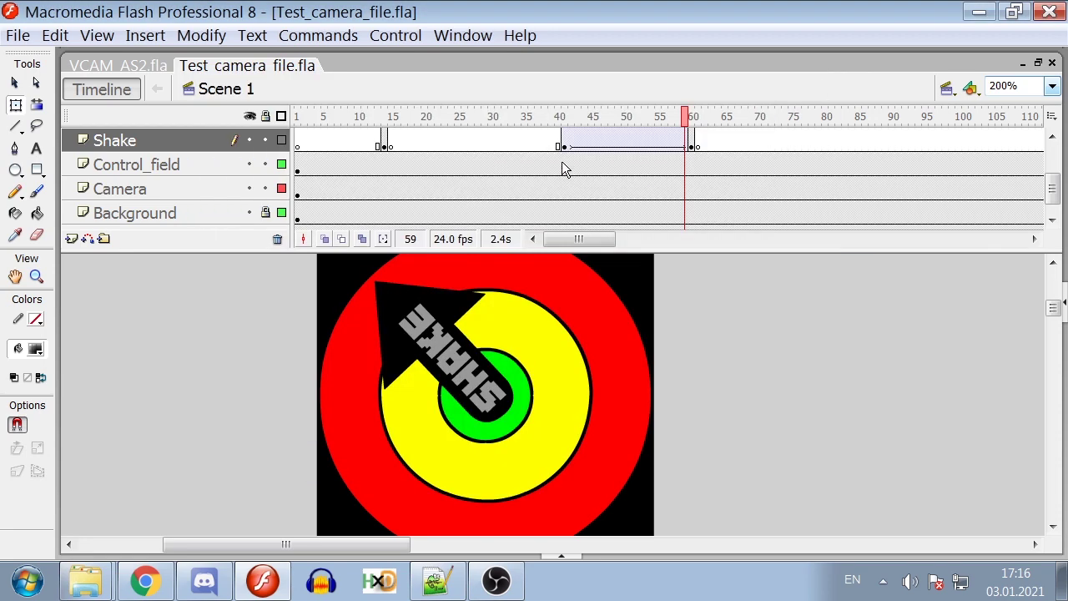
left_click(471, 142)
scroll(450, 146, "up", 2)
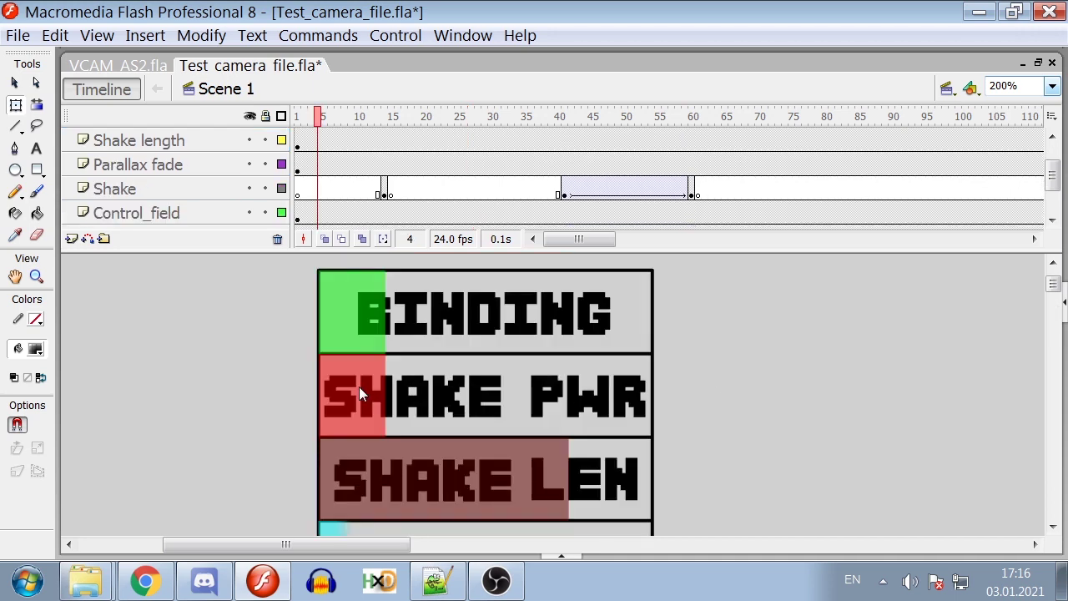
left_click(360, 389)
left_click_drag(386, 395, 546, 396)
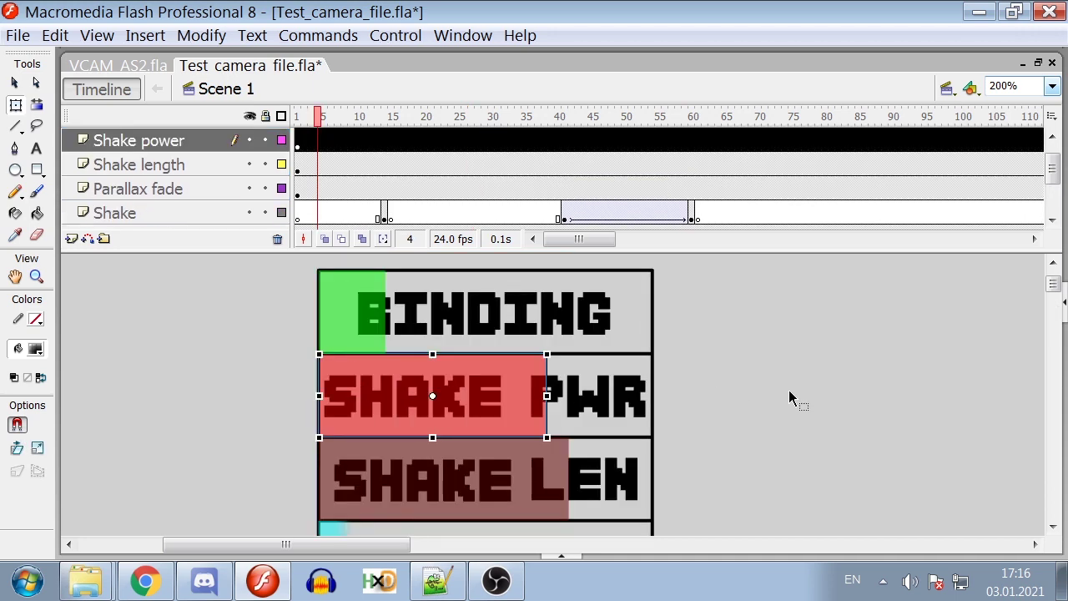
left_click(821, 398)
key("ctrl+Return")
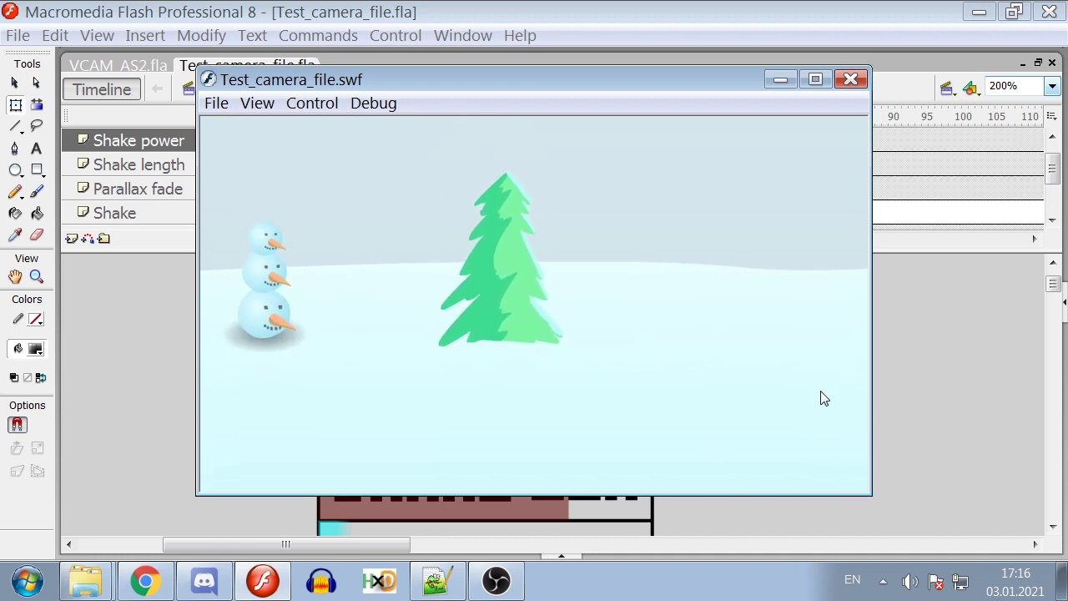
- Preview frames 1–11 and inspect the SHAKE LEN bar
left_click(850, 79)
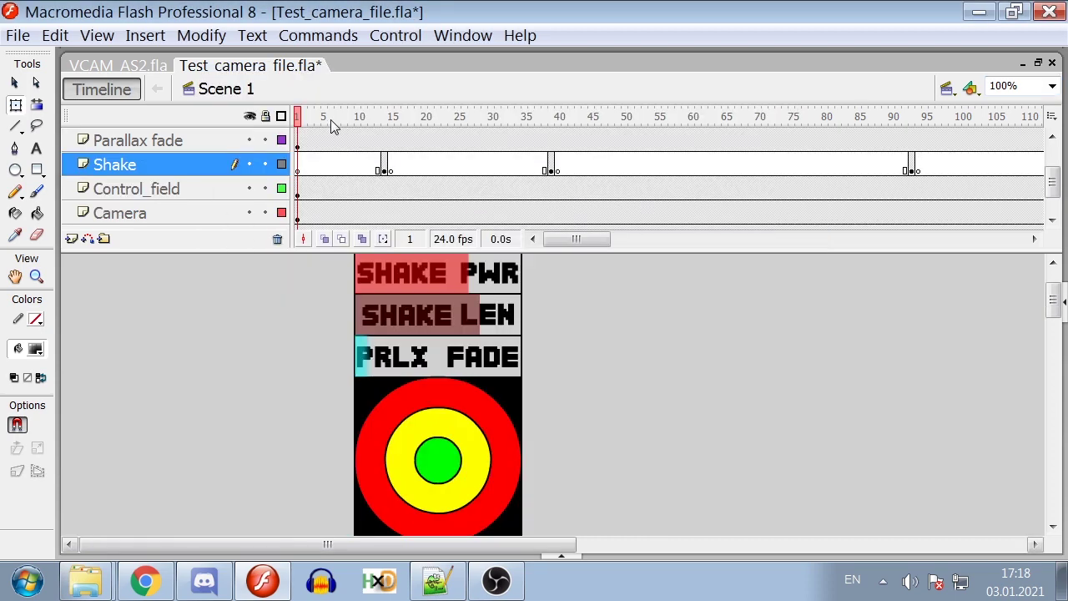
left_click_drag(337, 119, 386, 126)
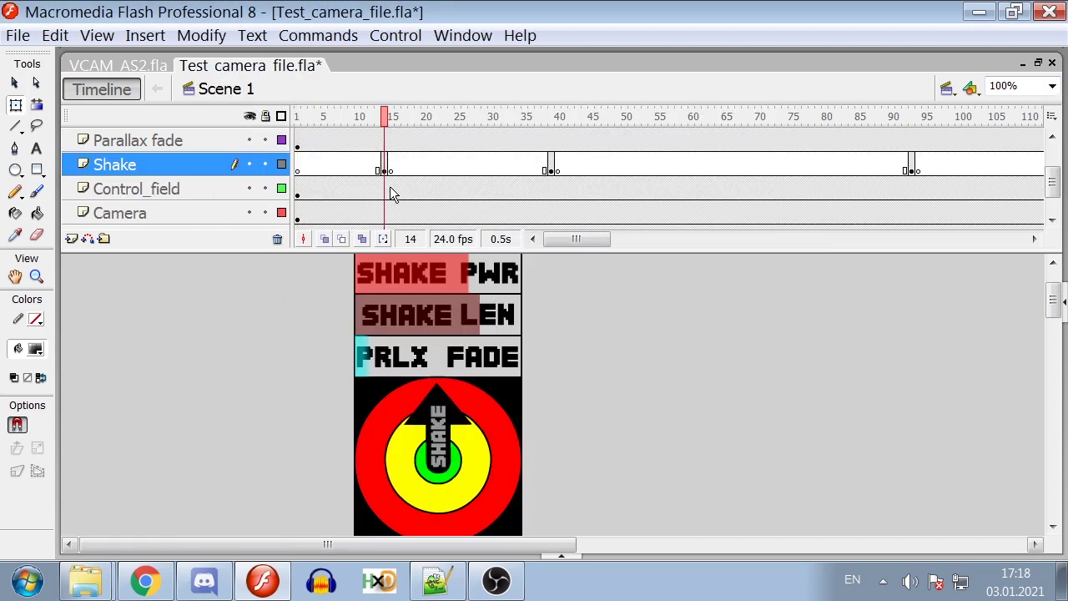
left_click(402, 317)
left_click(601, 347)
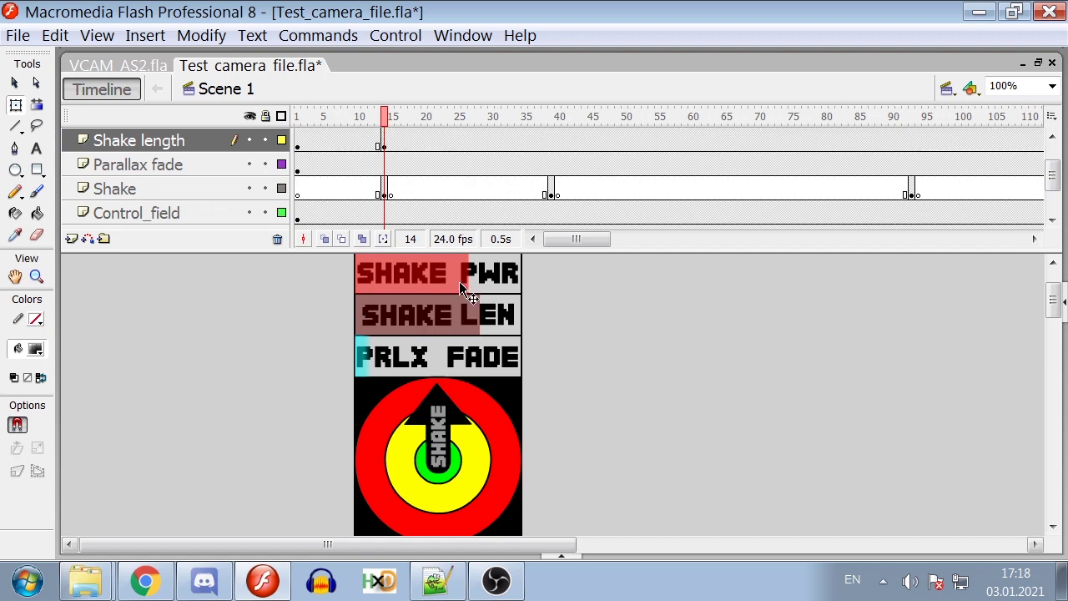
- Keyframe frame 39 on Shake length, move the SHAKE LEN anchor left, and test twice
left_click_drag(384, 121, 548, 147)
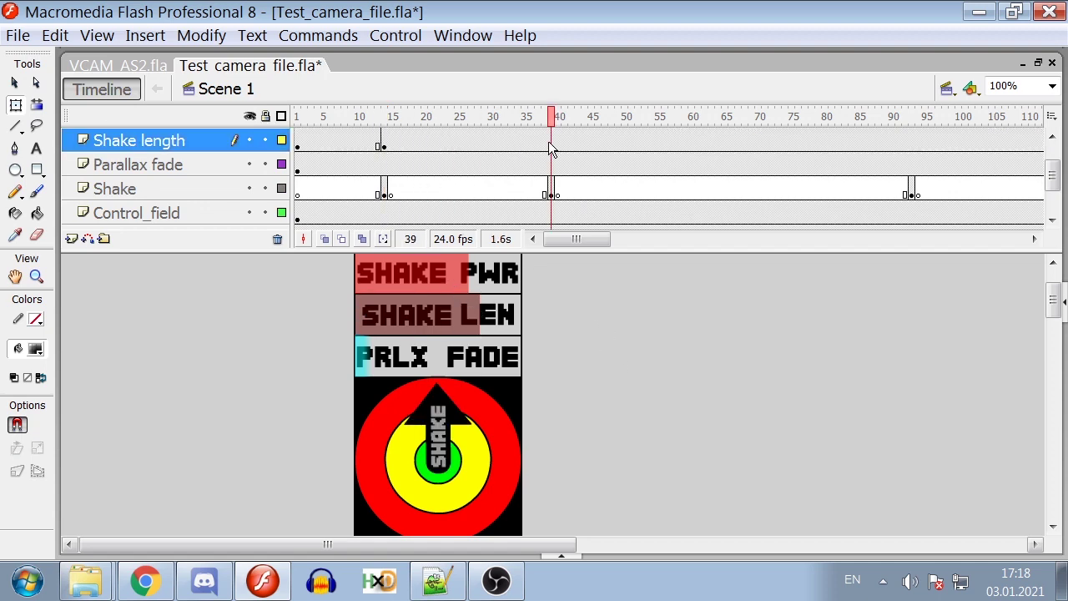
key("F6")
left_click_drag(367, 314, 361, 315)
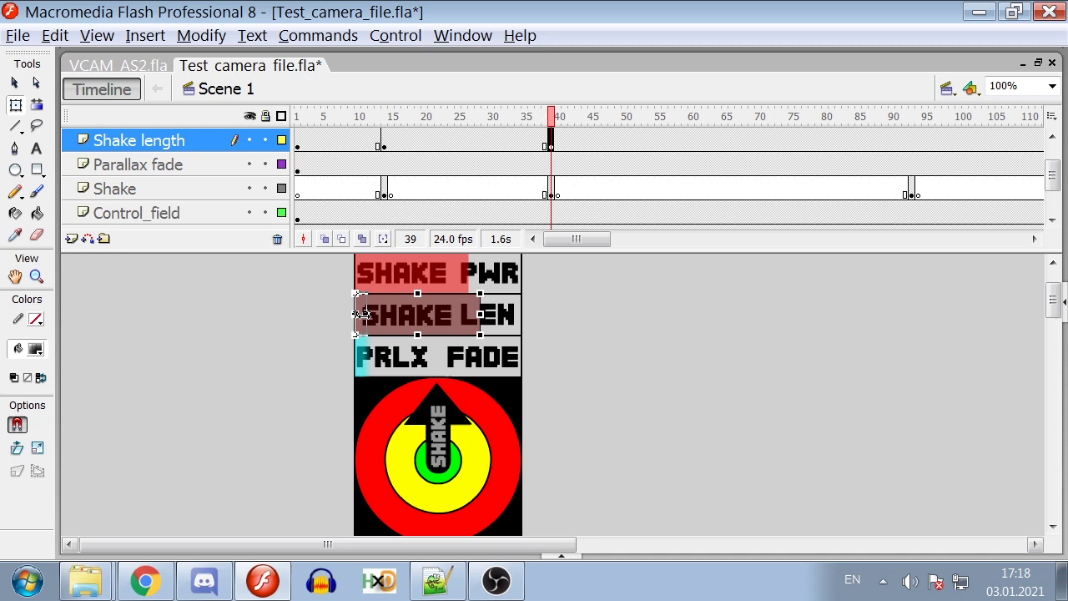
key("ctrl+Return")
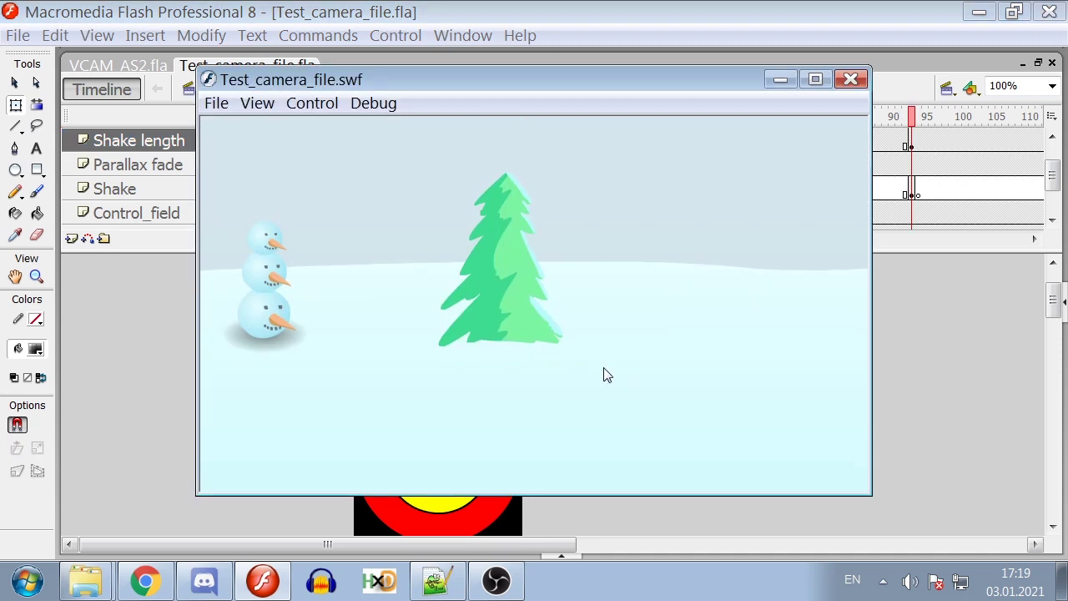
key("ctrl+w")
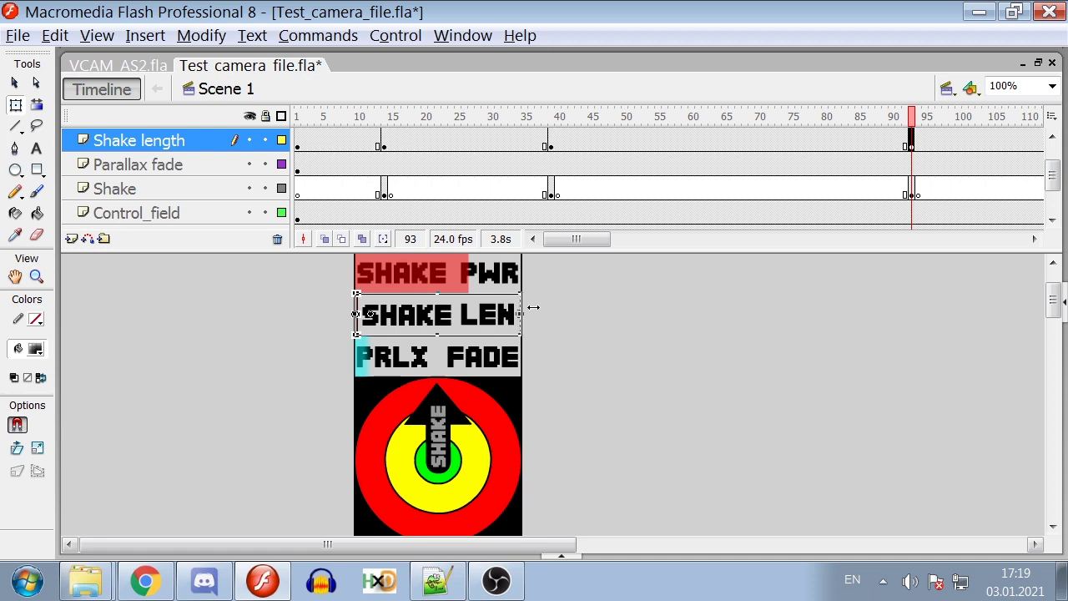
left_click(600, 358)
key("ctrl+Return")
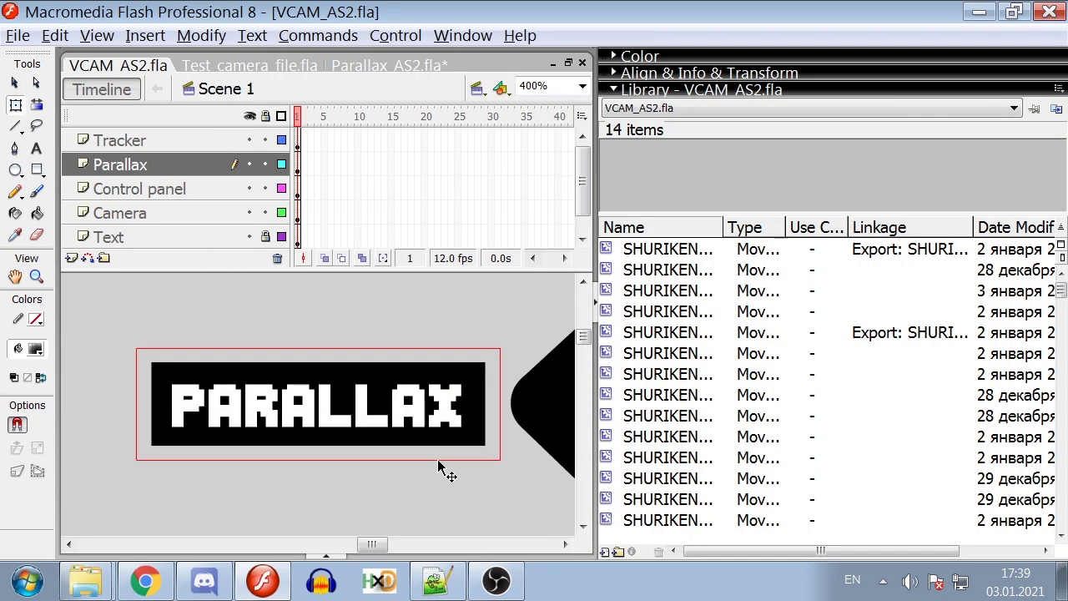
- Select the whole PARALLAX label and bring it into Parallax_AS2.fla
left_click(437, 459)
left_click(478, 506)
left_click_drag(332, 503, 388, 454)
left_click(387, 65)
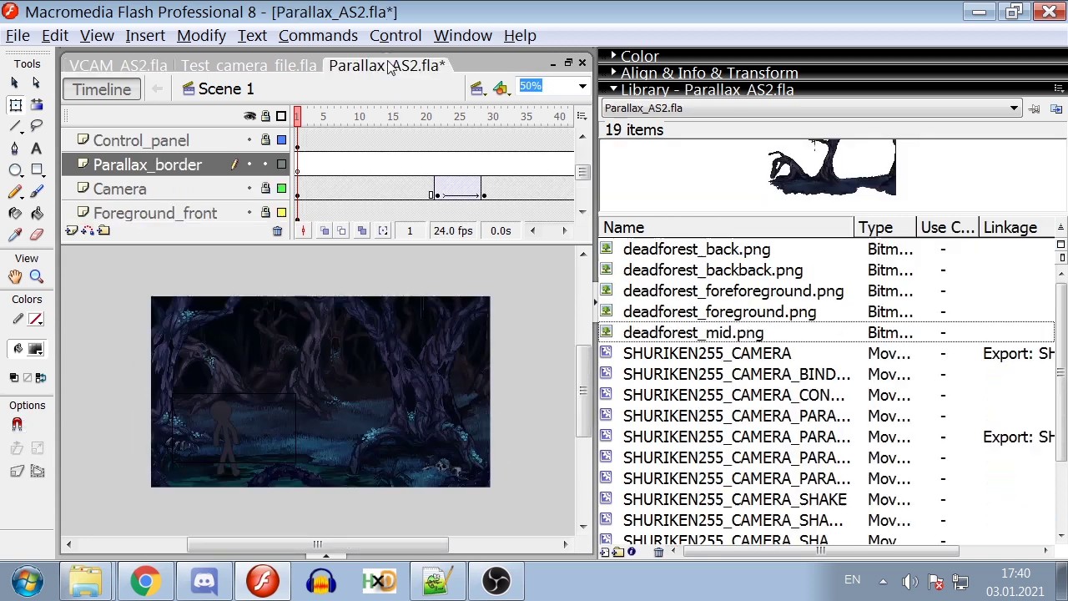
key("ctrl+a")
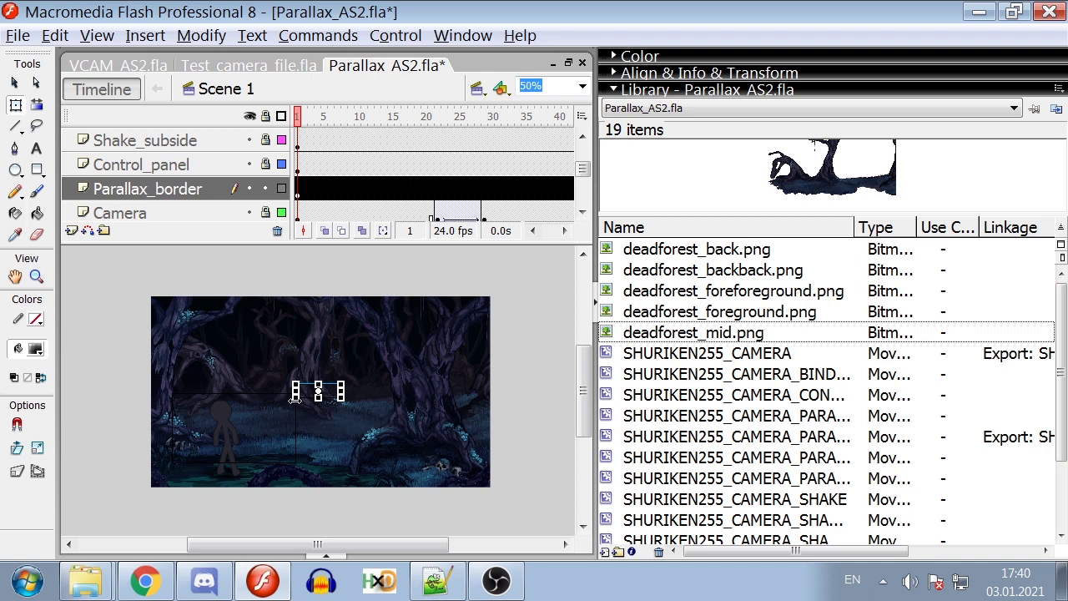
- Enlarge the parallax border box toward the bottom-left and scrub through the animation
left_click_drag(295, 399, 170, 467)
left_click(498, 189)
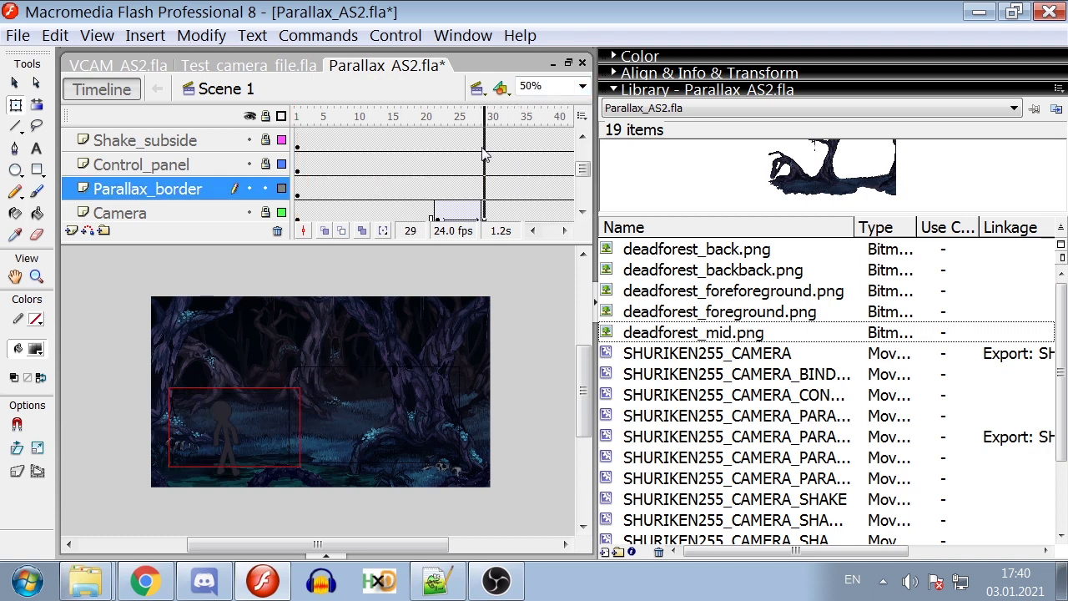
left_click_drag(497, 117, 257, 412)
left_click(257, 412)
- Convert the midground art into a Midground movie clip
left_click(434, 317)
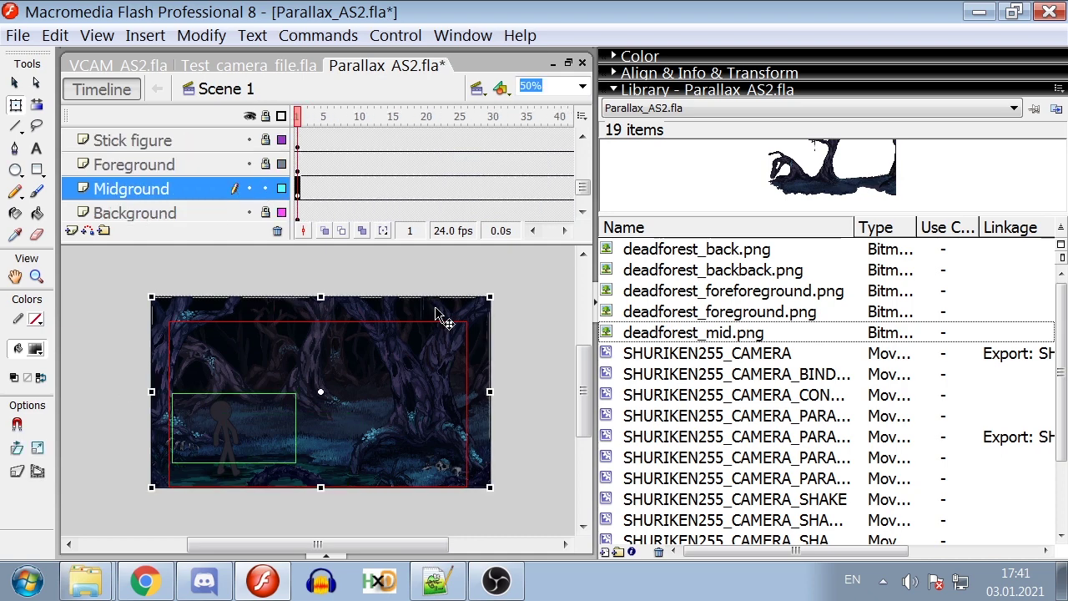
key("F8")
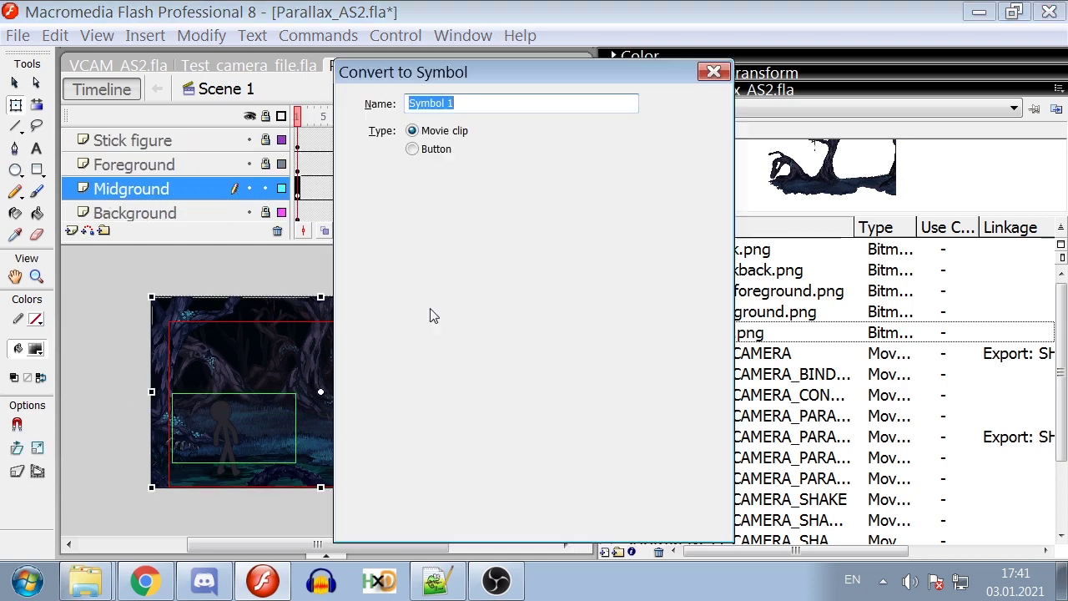
type("Backgro")
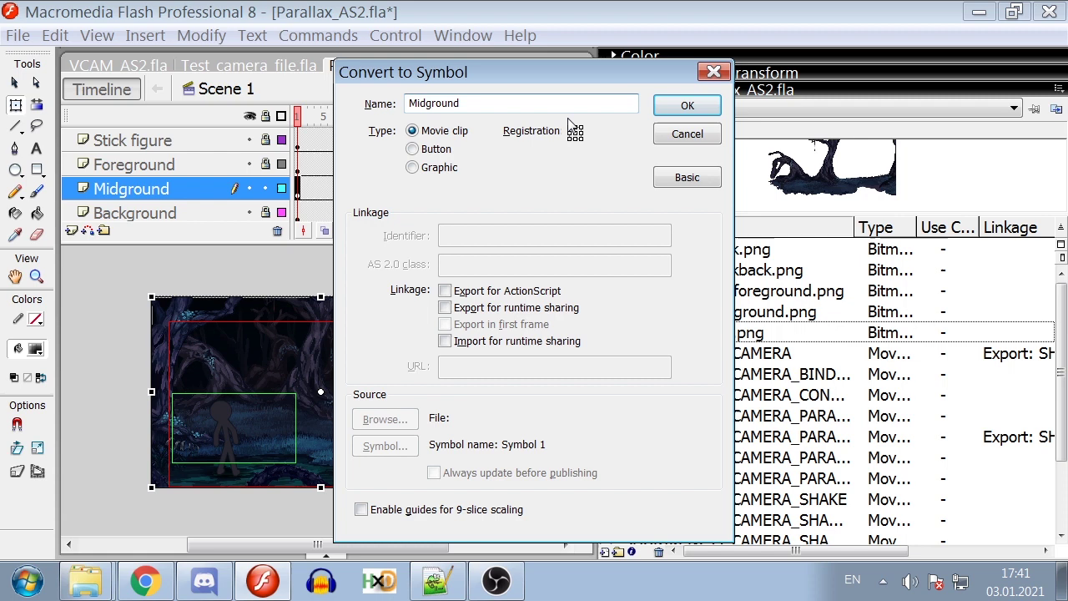
left_click(687, 105)
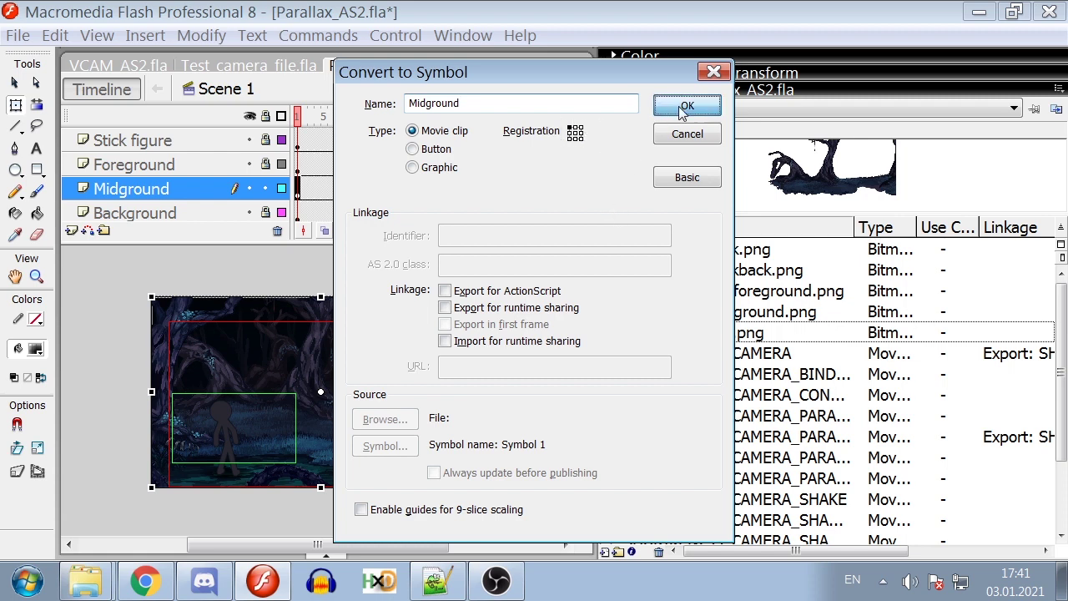
- Paste the PARALLAX label onto a new layer inside Midground, viewed at 200%
double_click(408, 306)
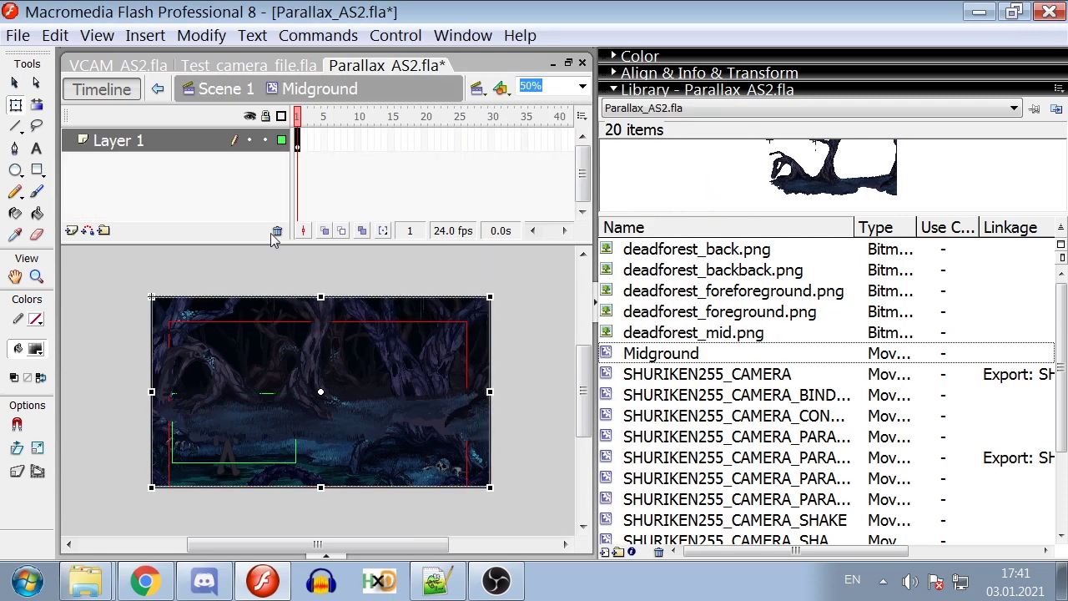
left_click(71, 231)
key("ctrl+v")
left_click(435, 303)
left_click(589, 334)
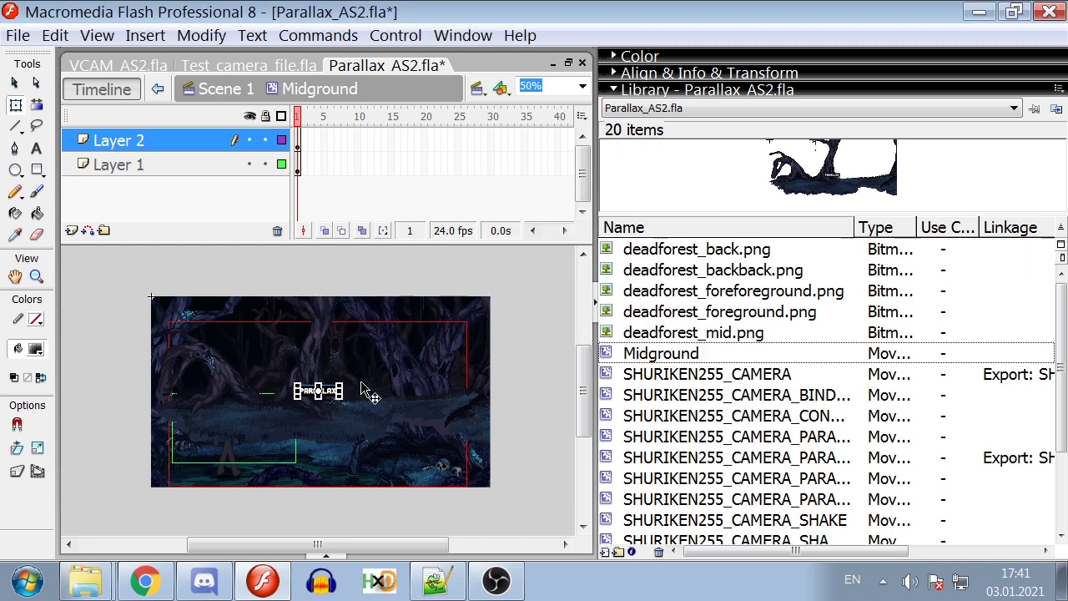
left_click(581, 86)
left_click(534, 184)
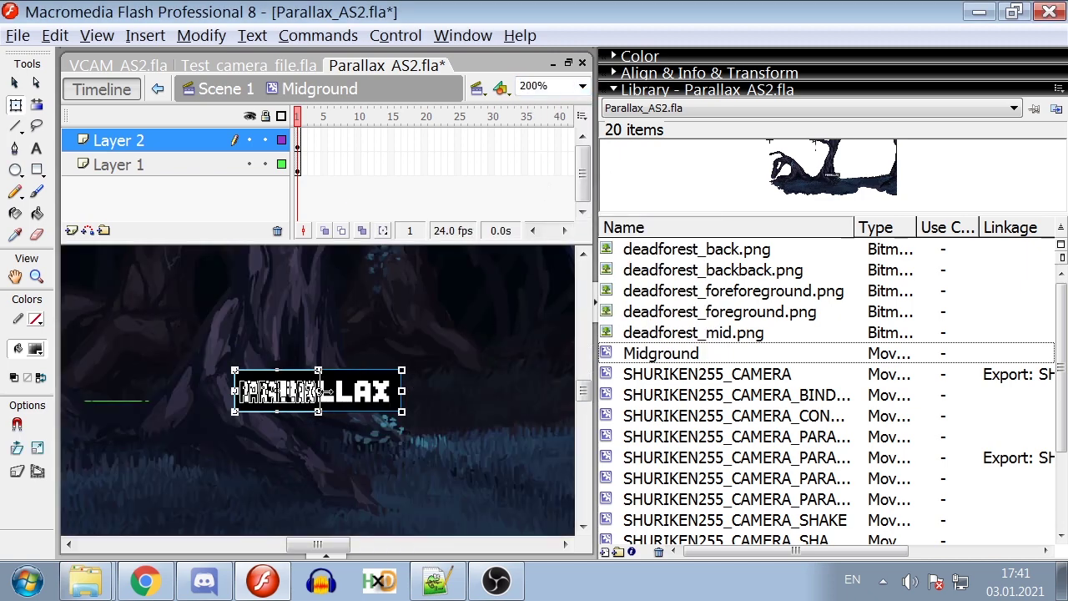
left_click(237, 95)
- At 100% zoom, convert the background art into a Background movie clip
left_click(133, 164)
left_click(582, 86)
left_click(551, 205)
left_click(453, 353)
key("F8")
type("Ba")
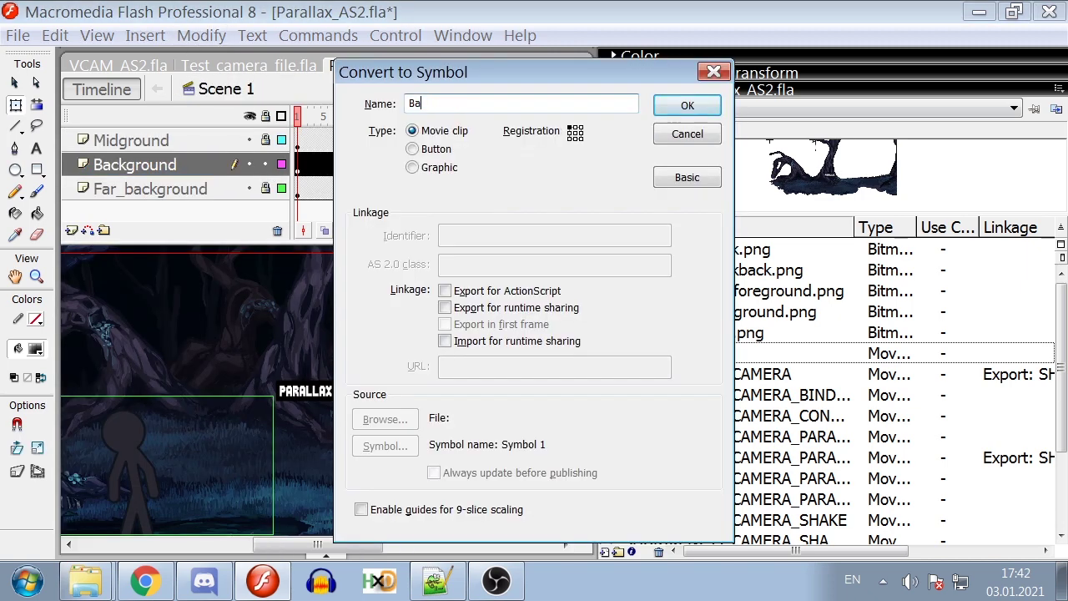
type("ckground")
key("Return")
- Inside Background, move the PARALLAX label up and to the right
double_click(320, 389)
left_click(72, 230)
left_click_drag(334, 391, 384, 331)
left_click(225, 89)
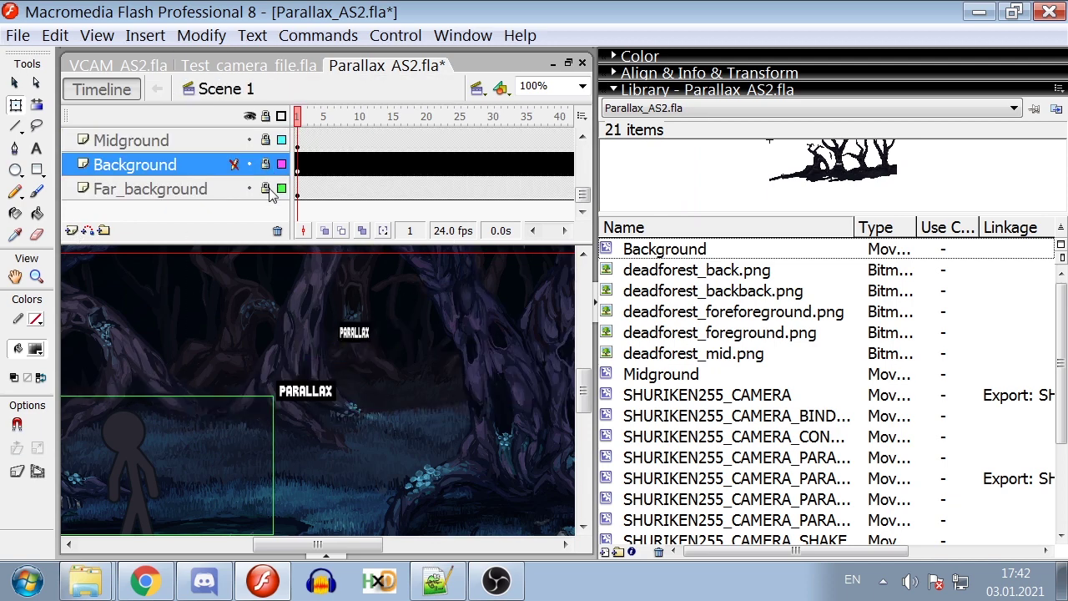
- Convert the far background art into a Far_background movie clip
left_click(442, 342)
key("F8")
type("Far_background")
key("Return")
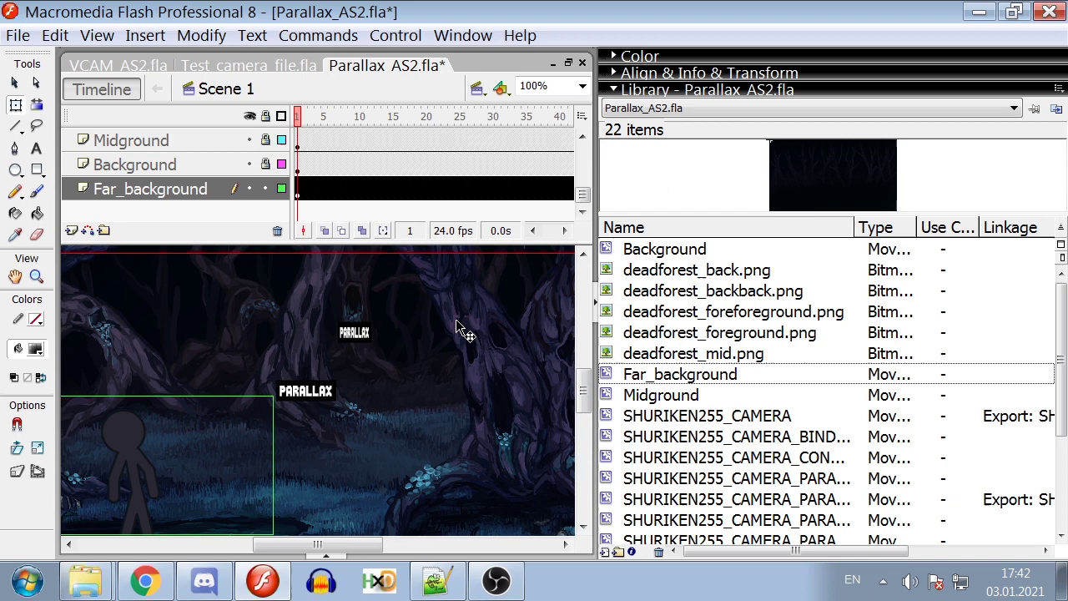
double_click(464, 329)
- At frame 6, convert the foreground front art into a Foreground_front movie clip
left_click(225, 88)
left_click(326, 189)
scroll(275, 183, "up", 5)
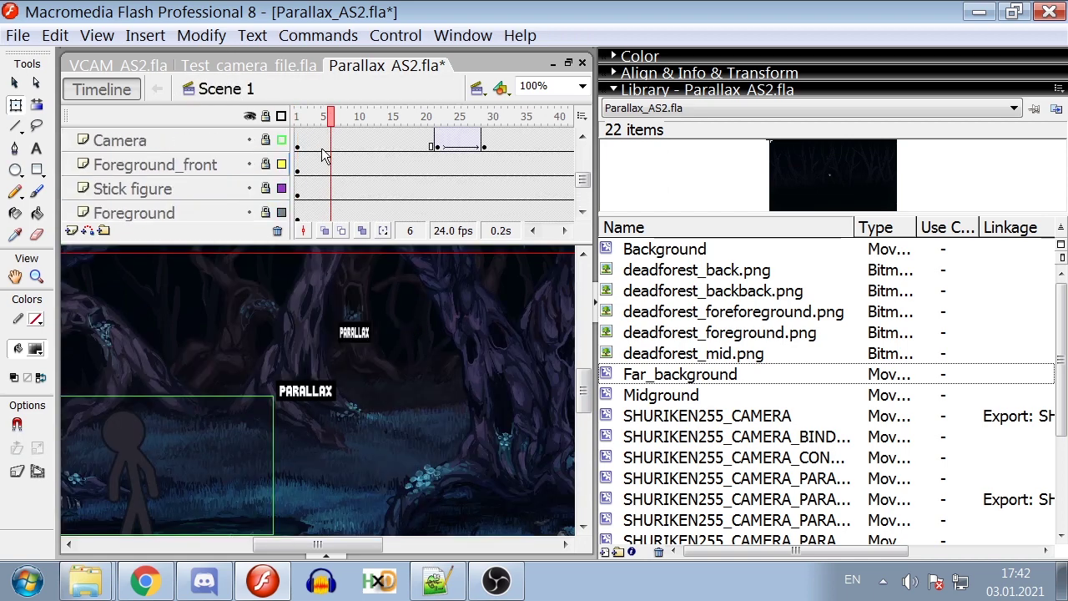
scroll(275, 184, "down", 1)
scroll(311, 446, "down", 3)
left_click(286, 415)
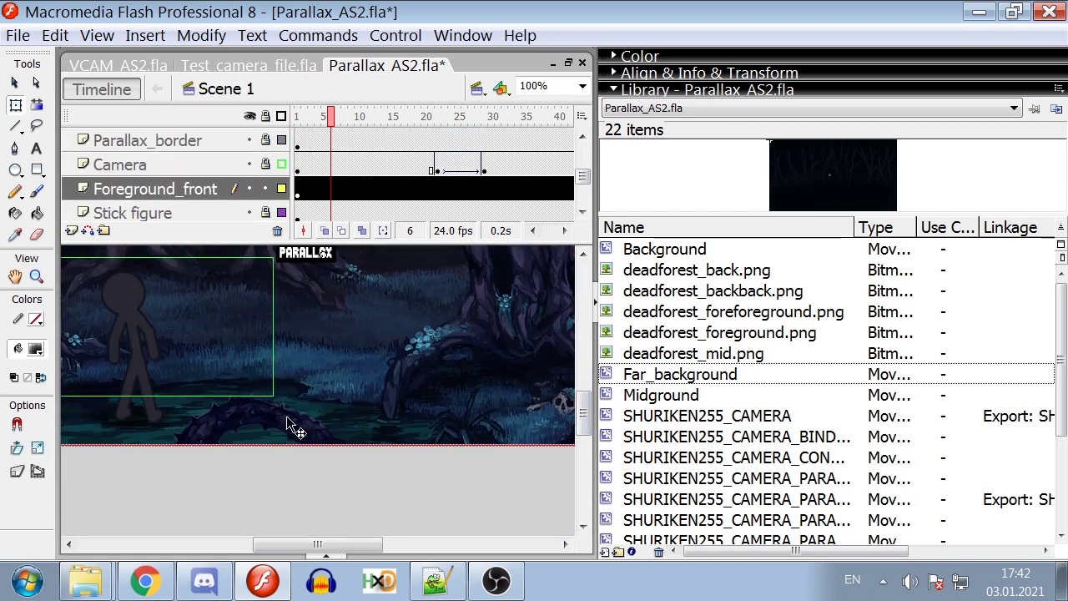
key("F8")
type("Foreground_front")
key("Return")
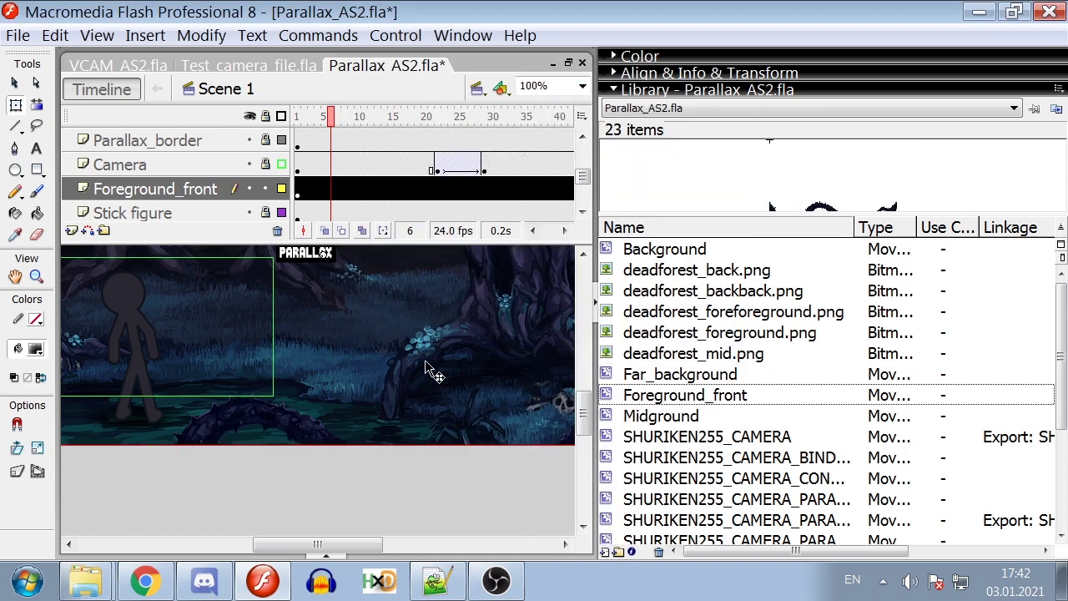
- Move the PARALLAX label to the bottom inside Foreground_front and test the movie
double_click(428, 370)
left_click_drag(322, 392, 294, 418)
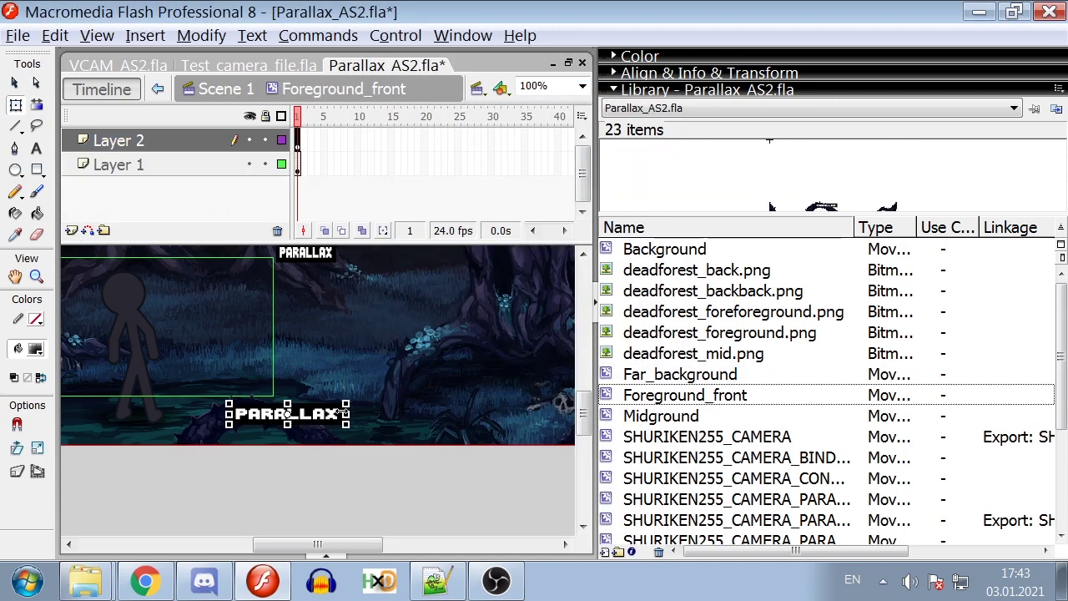
left_click(313, 501)
key("ctrl+Return")
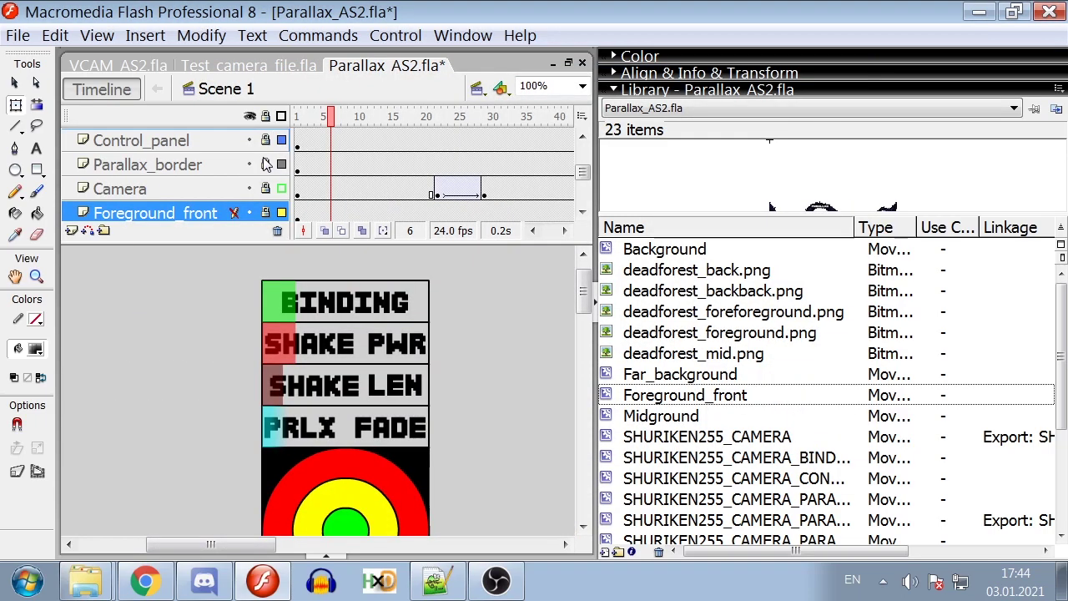
- Select the PRLX FADE control and zoom the stage to 400%
scroll(266, 166, "down", 3)
scroll(265, 167, "up", 1)
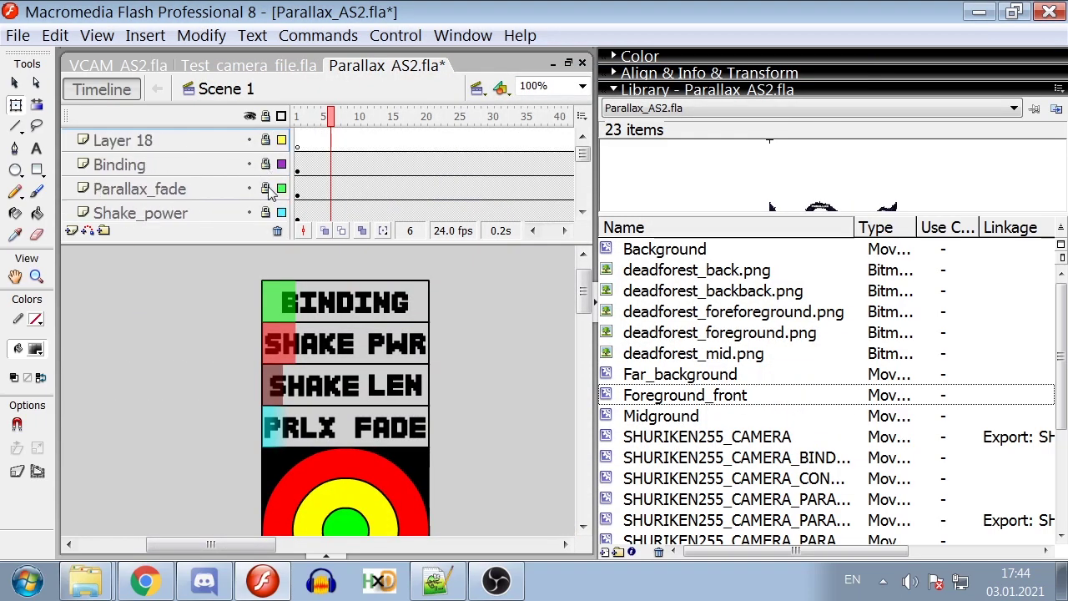
left_click(271, 433)
left_click(581, 86)
left_click(538, 205)
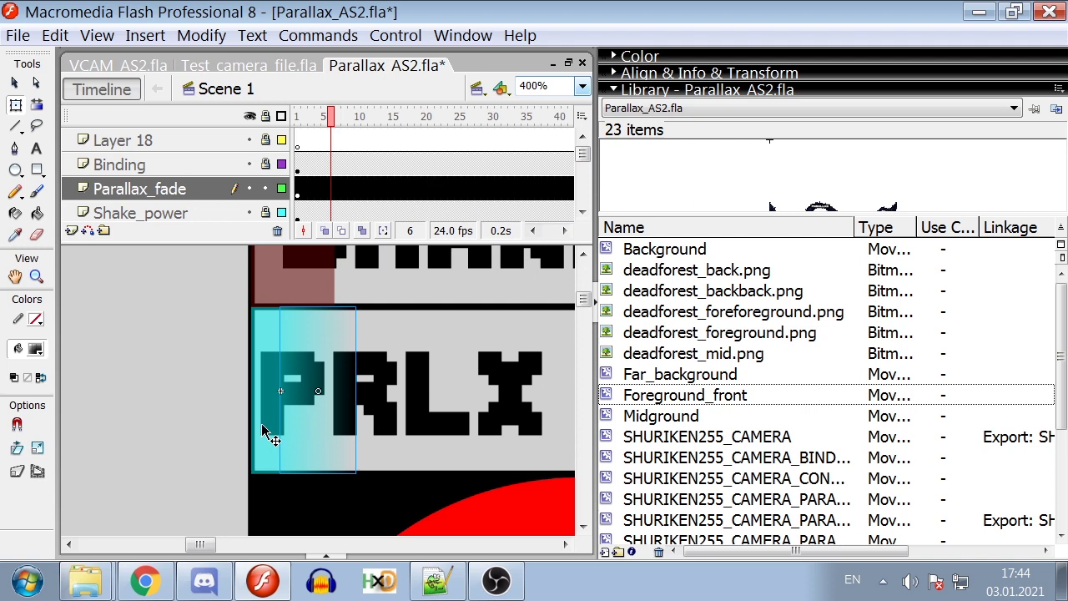
left_click(159, 449)
left_click_drag(271, 432, 377, 428)
- Resize and shift the cyan gradient clip, then delete it
left_click_drag(367, 391, 315, 391)
left_click_drag(370, 326, 283, 350)
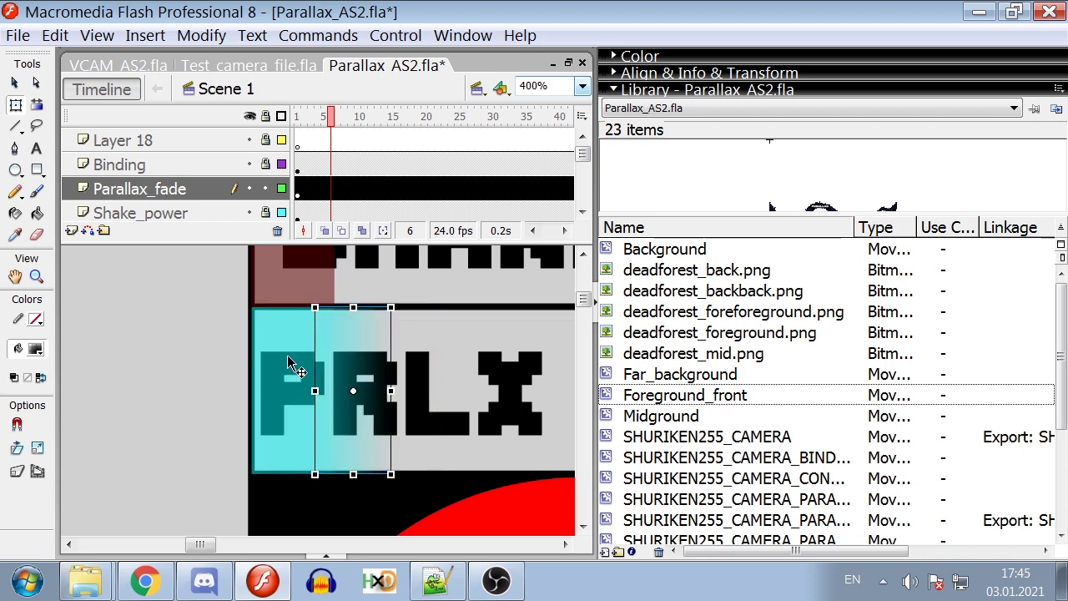
left_click_drag(383, 389, 564, 384)
left_click(298, 517)
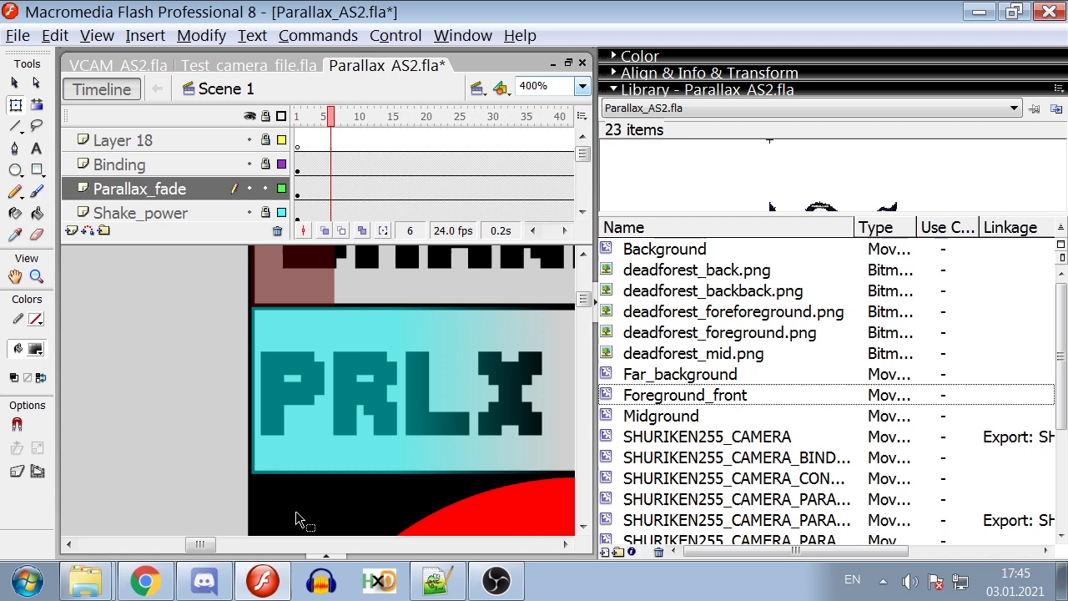
left_click_drag(198, 543, 207, 543)
left_click(338, 398)
key("Delete")
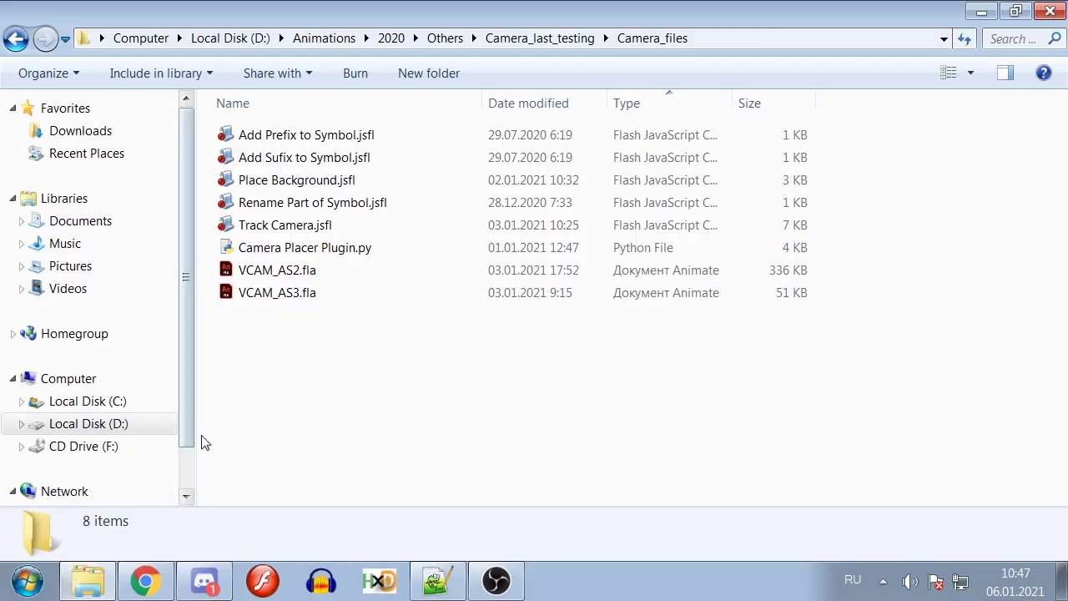
- Select the scripts from Add Prefix to Symbol.jsfl through Track Camera.jsfl, then Camera Placer Plugin.py
left_click(286, 136)
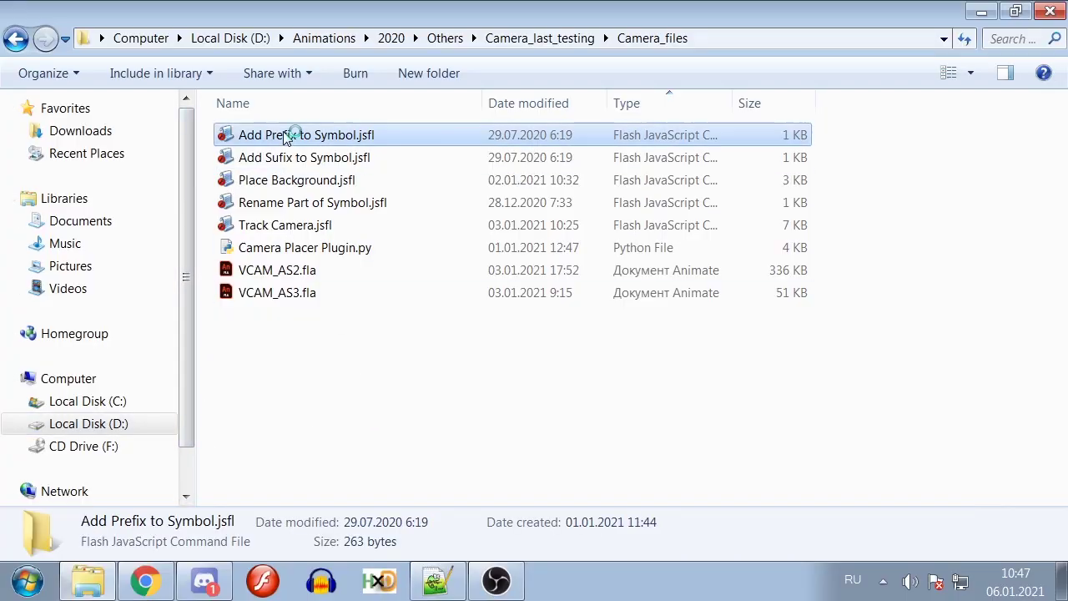
left_click(299, 230, "shift")
left_click(348, 441)
left_click(332, 247)
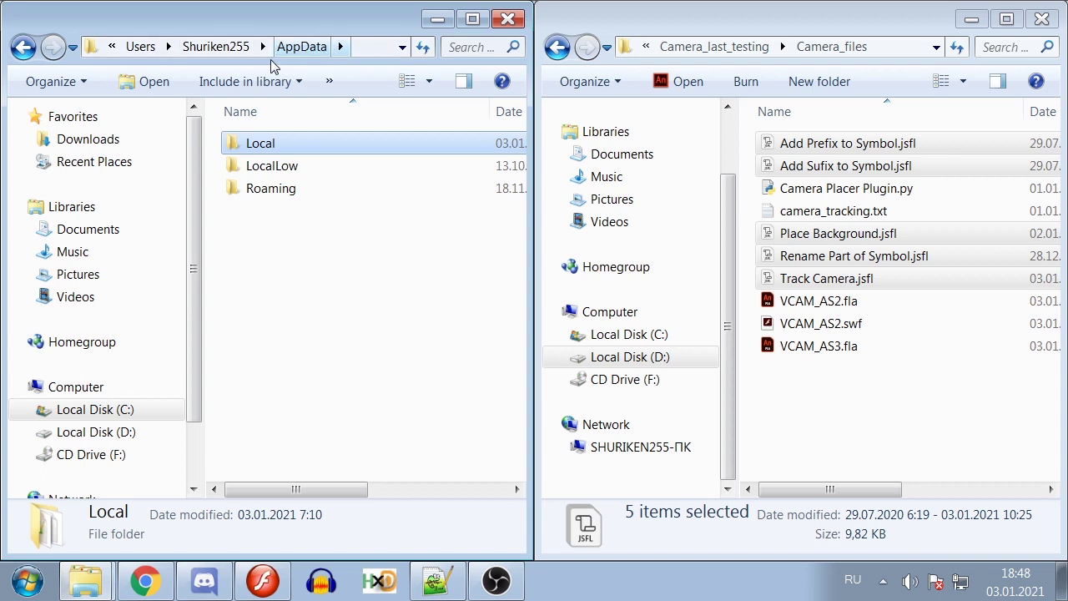
- Navigate to the Macromedia Flash 8\en\Configuration\Commands folder
key("Return")
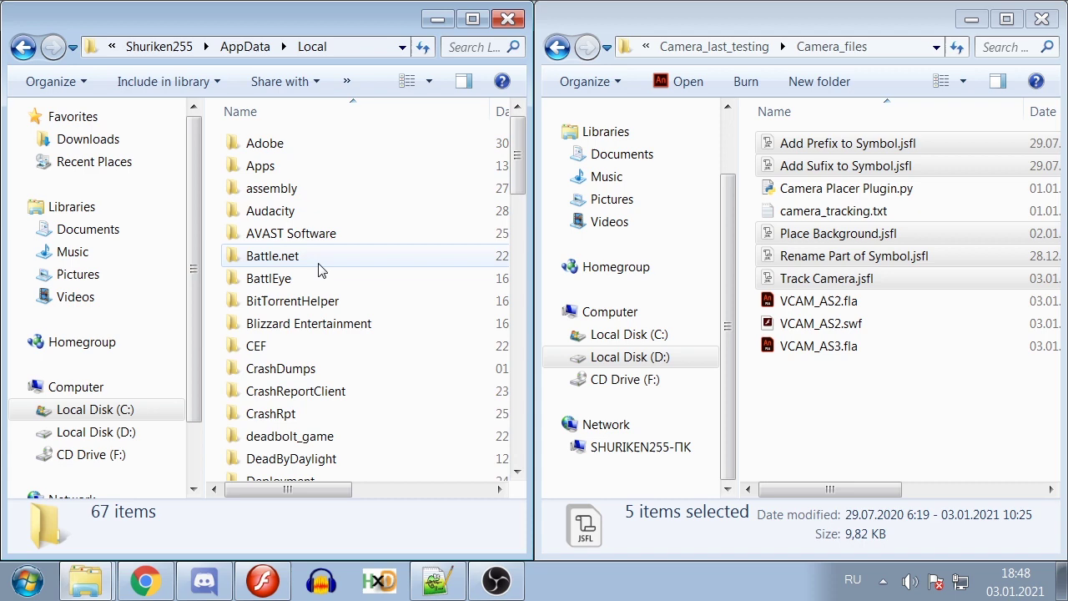
scroll(286, 362, "down", 6)
double_click(281, 310)
double_click(273, 147)
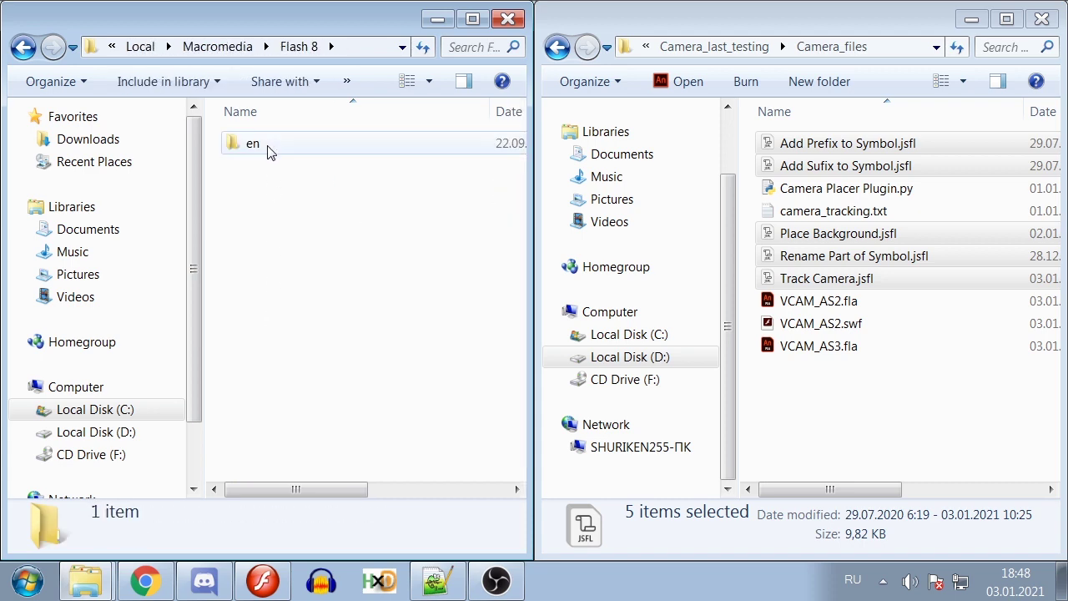
double_click(269, 148)
double_click(266, 146)
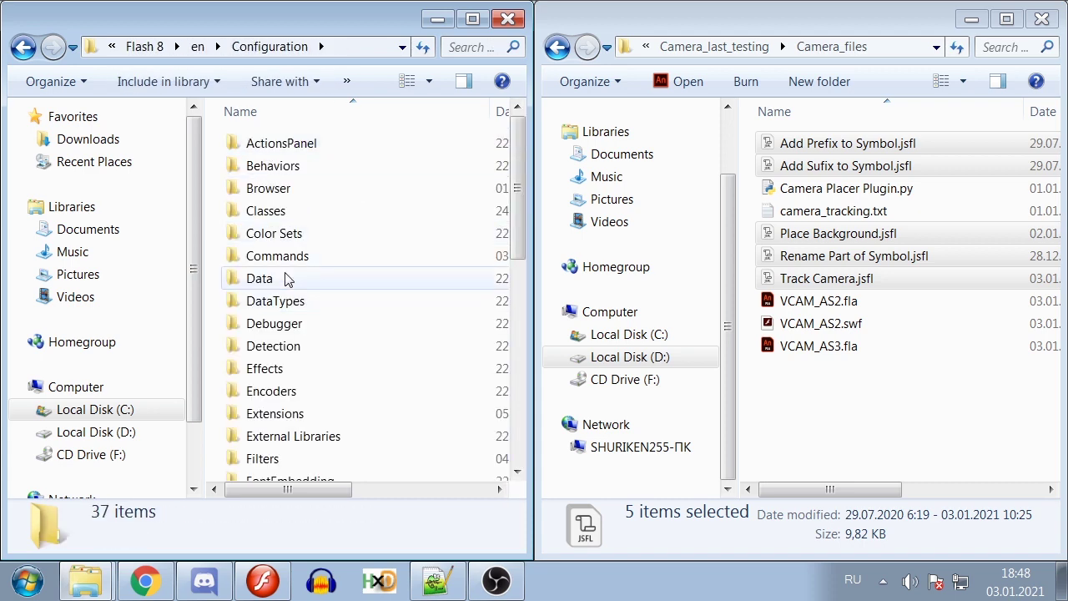
double_click(277, 257)
- Paste the five .jsfl scripts, including Add Prefix and Add Sufix to Symbol, into Commands
left_click(793, 278)
left_click(834, 234, "shift")
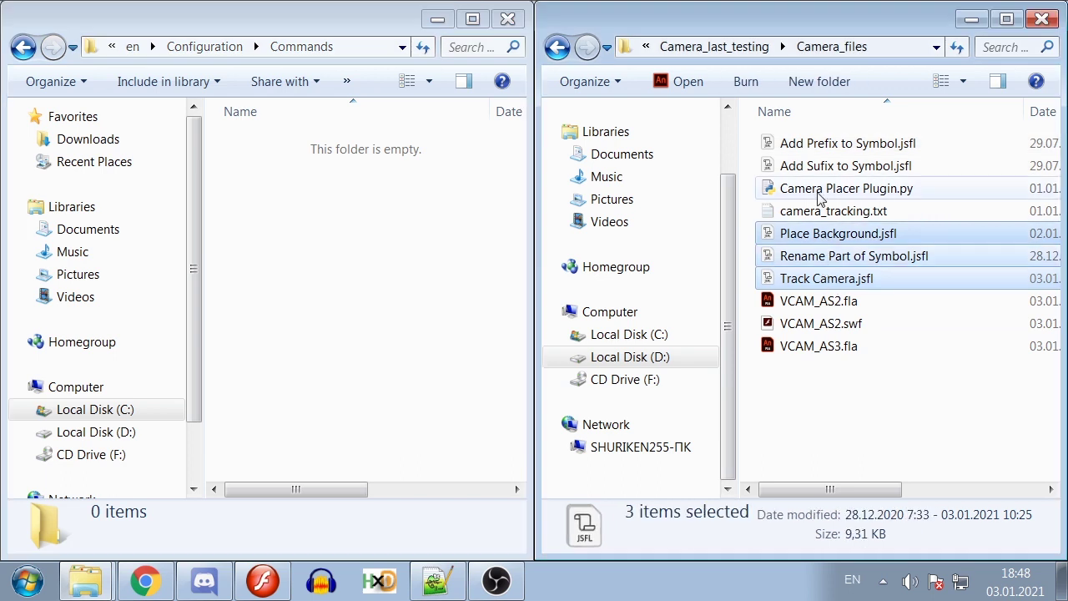
left_click(830, 166, "ctrl")
left_click(847, 147, "ctrl")
left_click(371, 225)
key("ctrl+v")
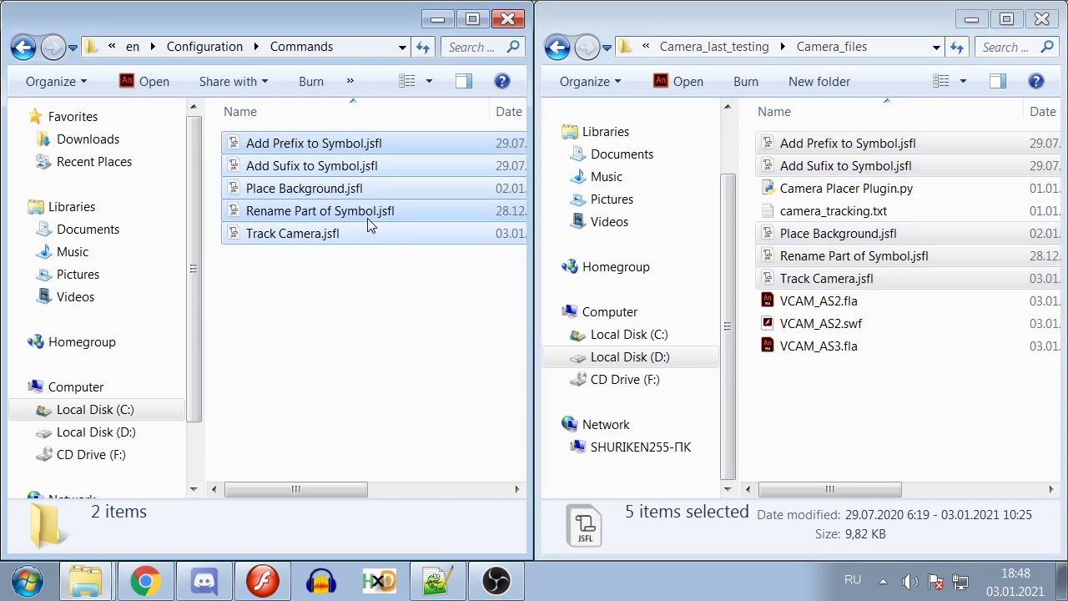
- Browse to Animate CC 2019's ru_RU Configuration\Commands folder, then return to Flash 8
left_click(355, 322)
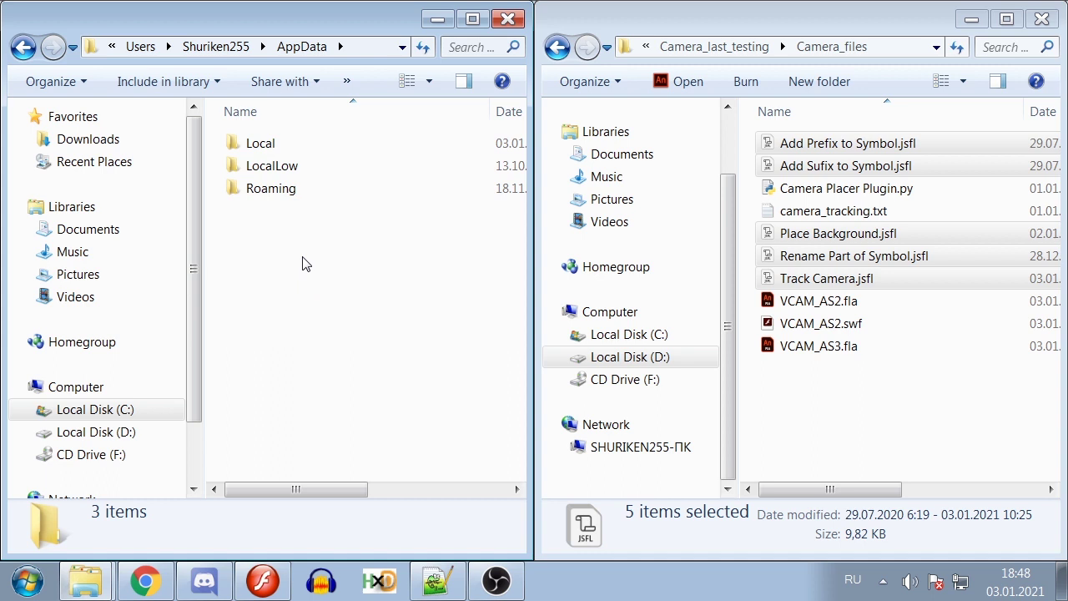
double_click(261, 145)
double_click(262, 148)
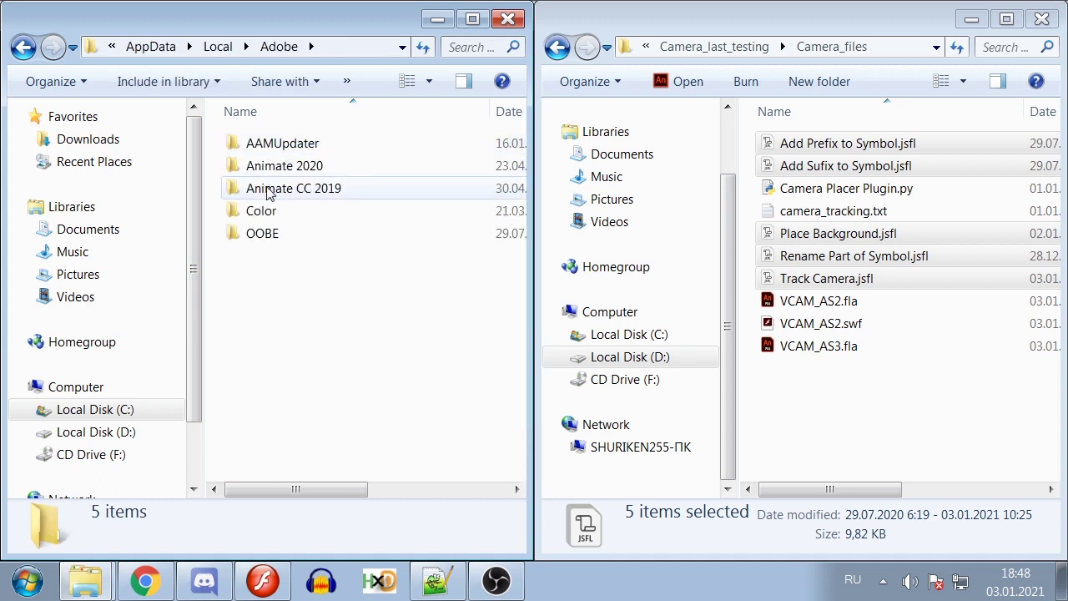
double_click(293, 190)
double_click(259, 143)
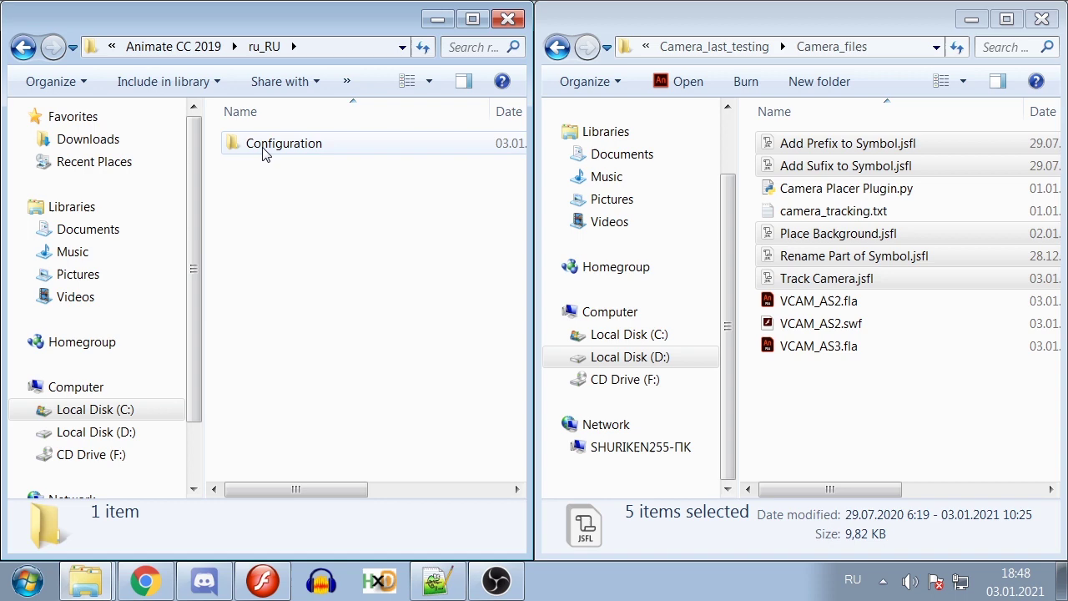
double_click(267, 143)
double_click(277, 279)
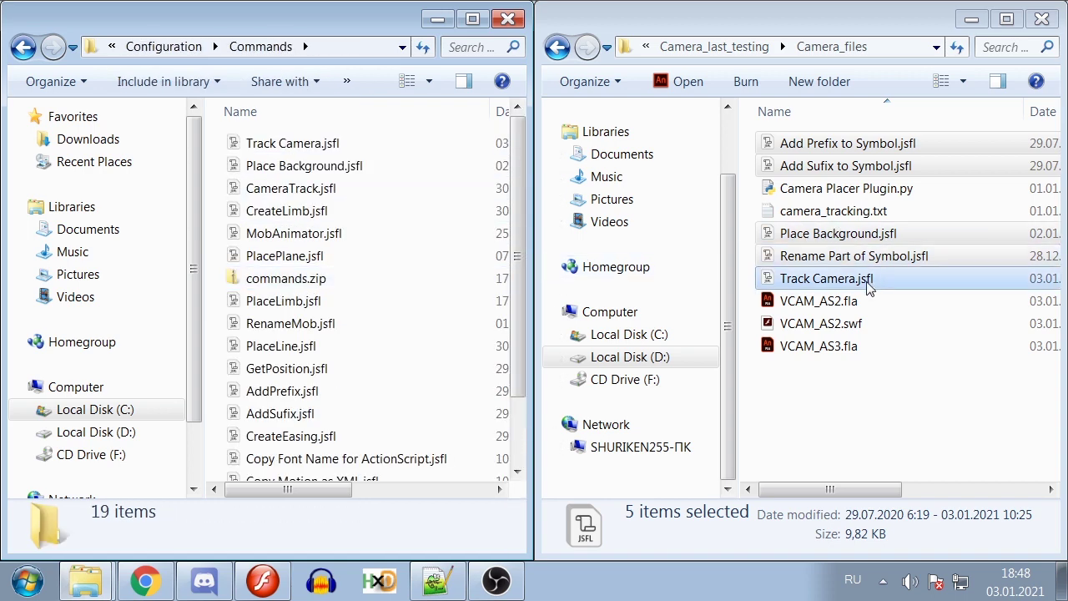
left_click(260, 581)
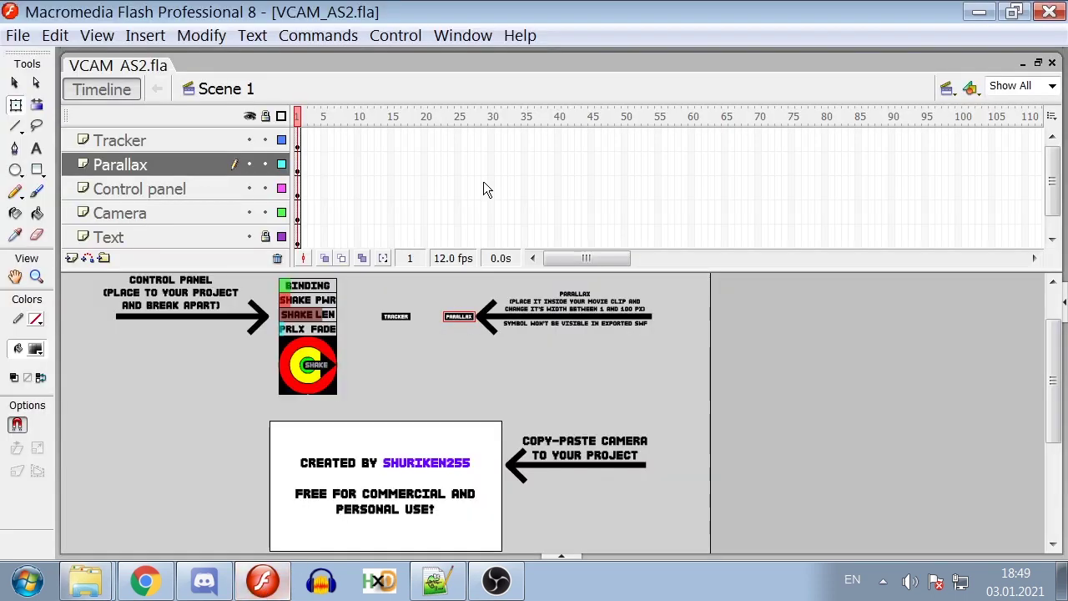
- Check that the new Place Background command appears in Flash's Commands menu
left_click(327, 35)
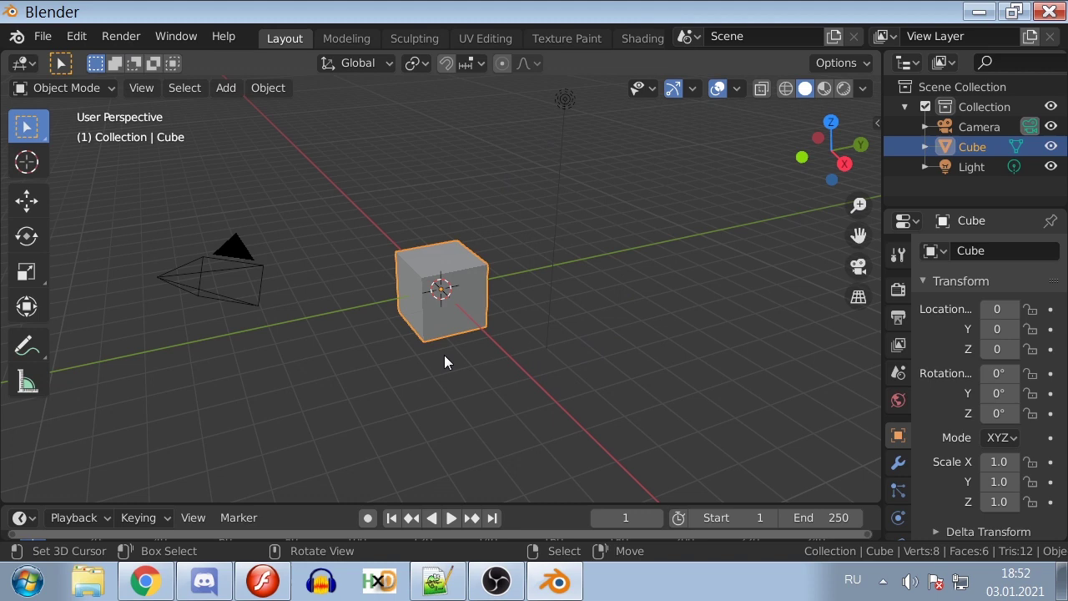
- Start an add-on install from Preferences > Add-ons and browse to Others\Camera_last_testing\Camera_files
left_click(77, 35)
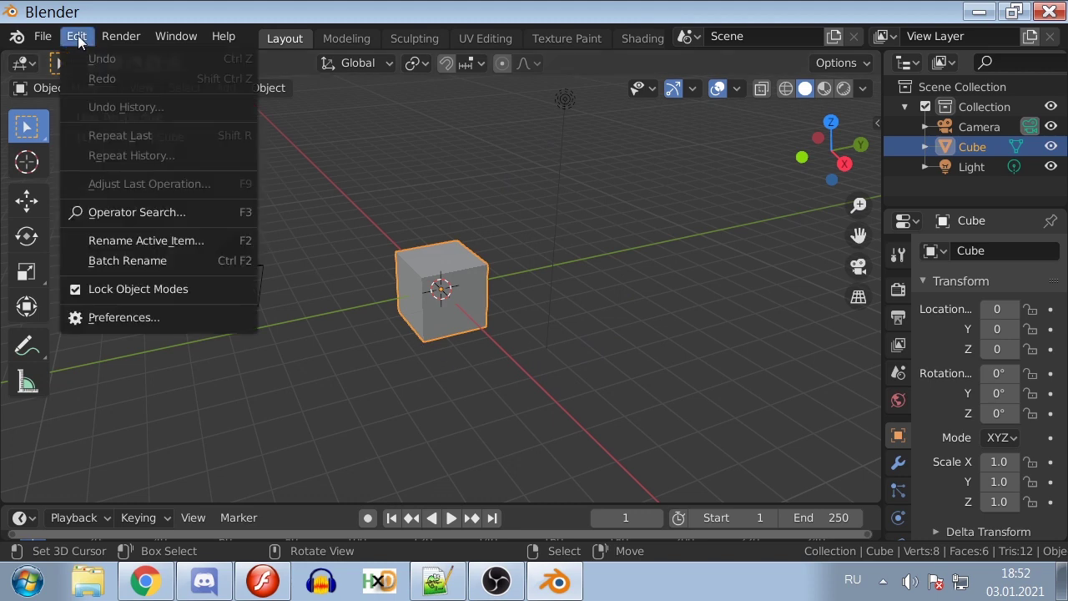
left_click(119, 319)
left_click(60, 219)
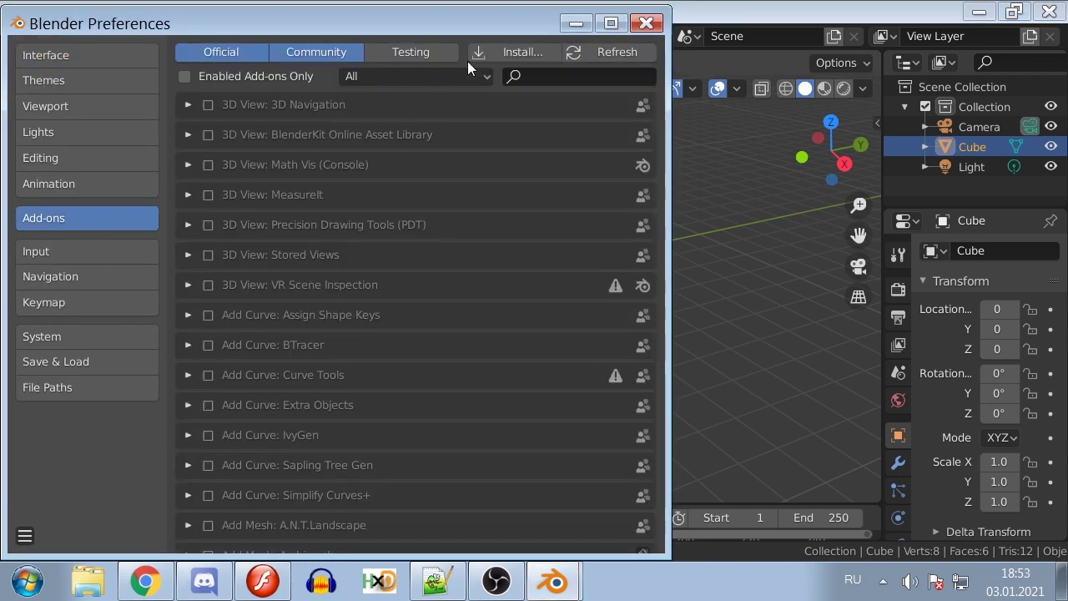
left_click(503, 51)
left_click(96, 496)
left_click(348, 60)
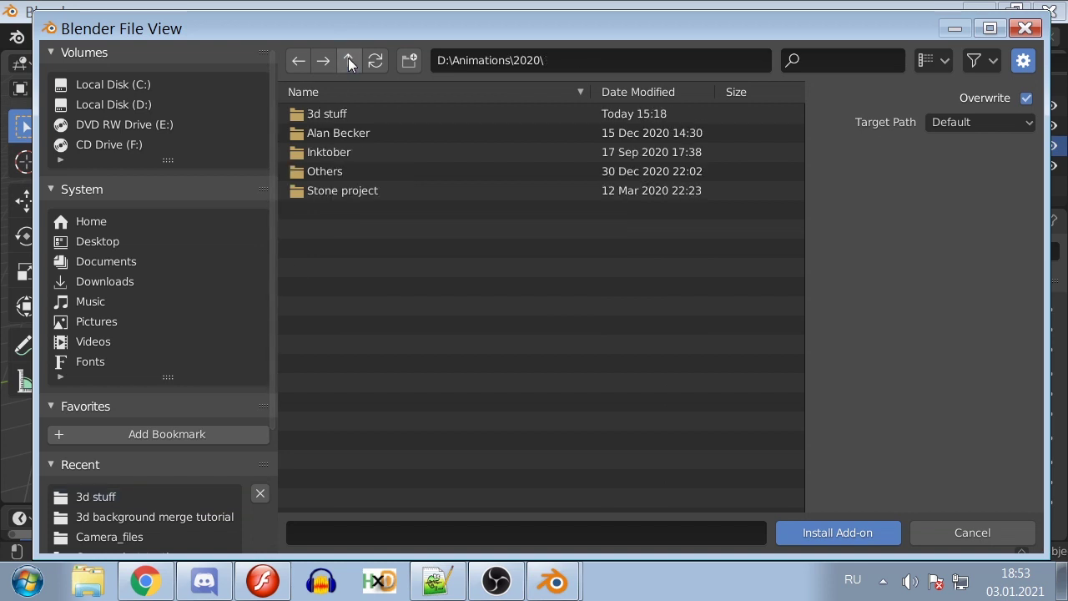
double_click(323, 170)
double_click(319, 116)
double_click(321, 115)
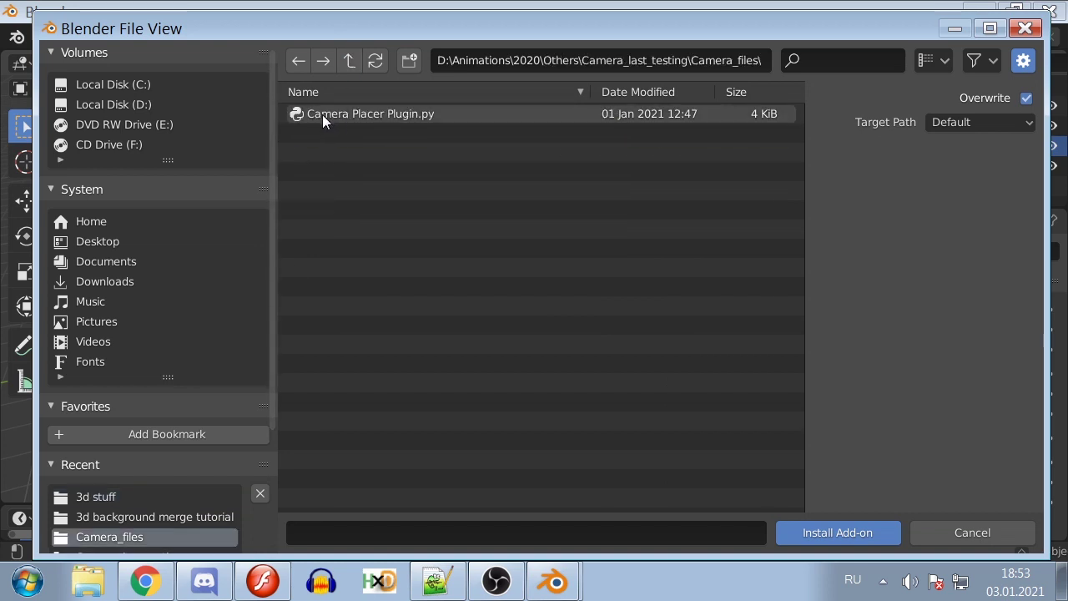
- Install Camera Placer Plugin.py, enable 'Camera: 2d camera merger', and close Preferences
left_click(359, 116)
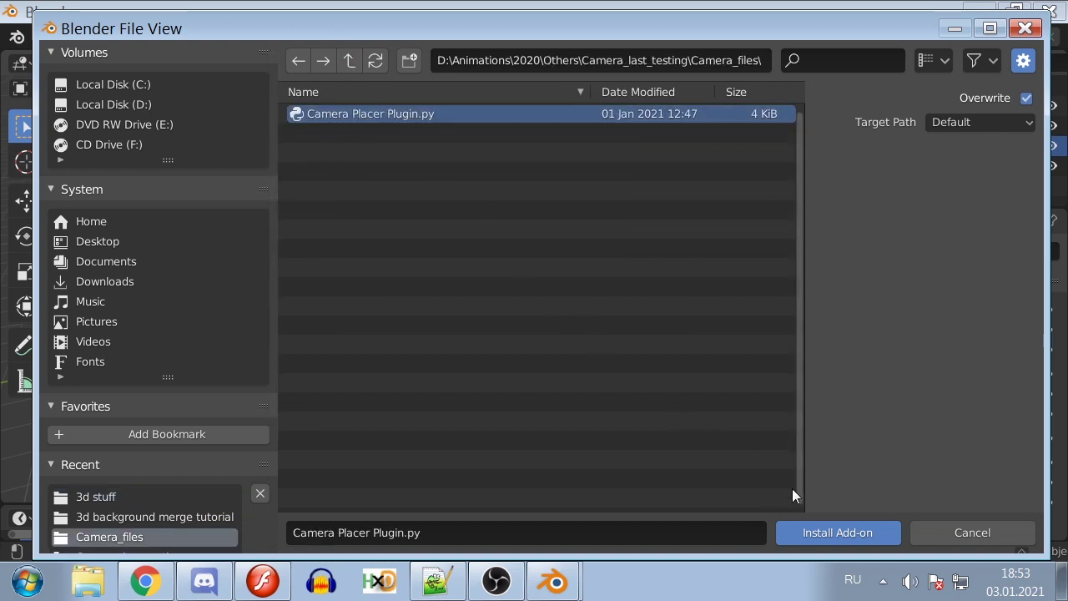
left_click(851, 535)
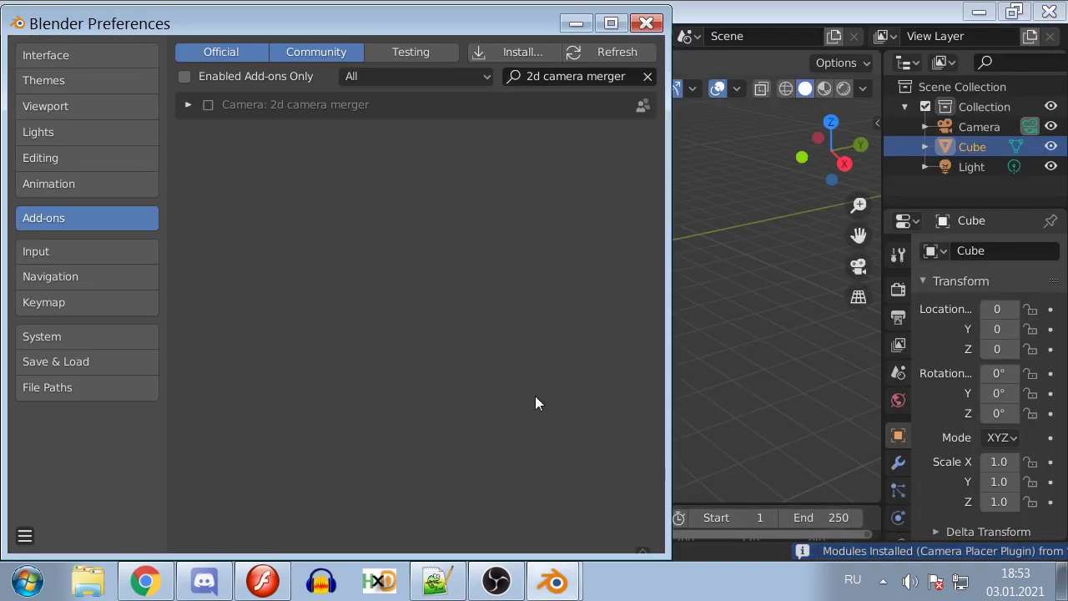
left_click(209, 106)
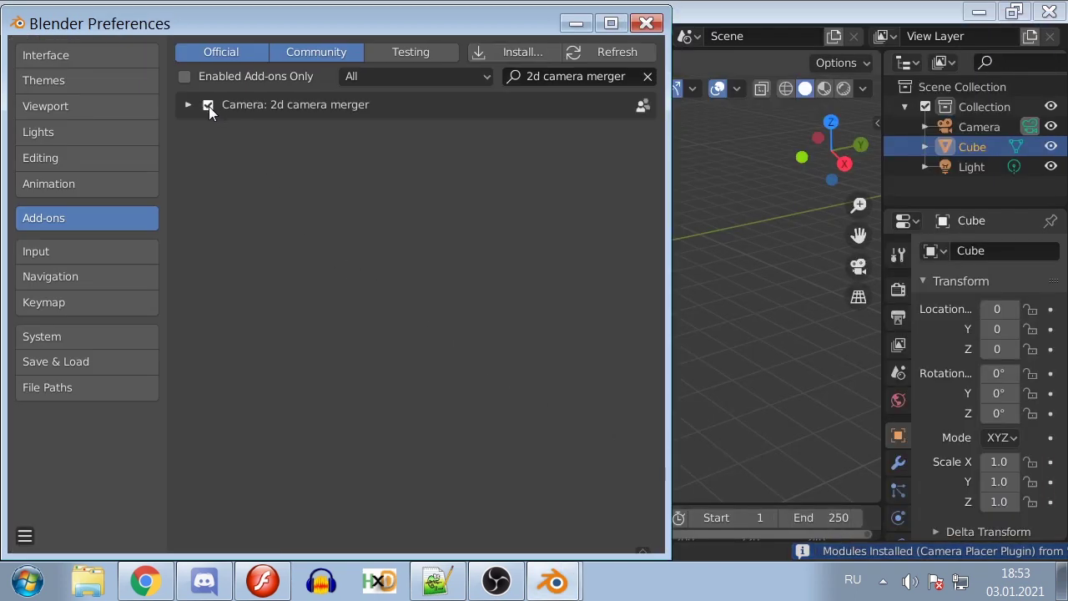
left_click(644, 24)
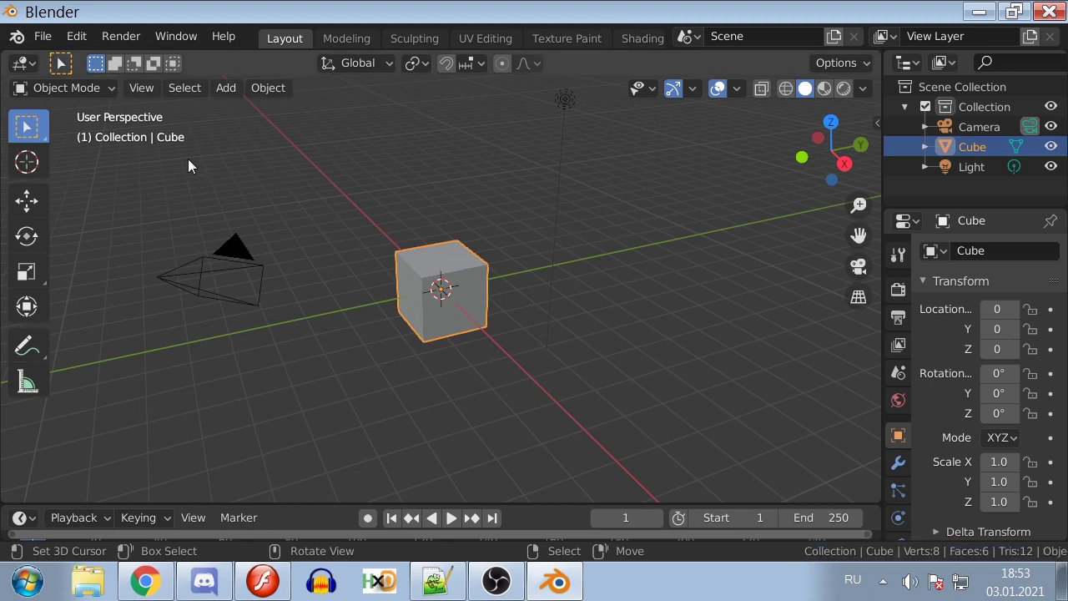
- Attach the 2d camera from the View menu, scale the cube down to about 0.69, then begin rotating
left_click(142, 88)
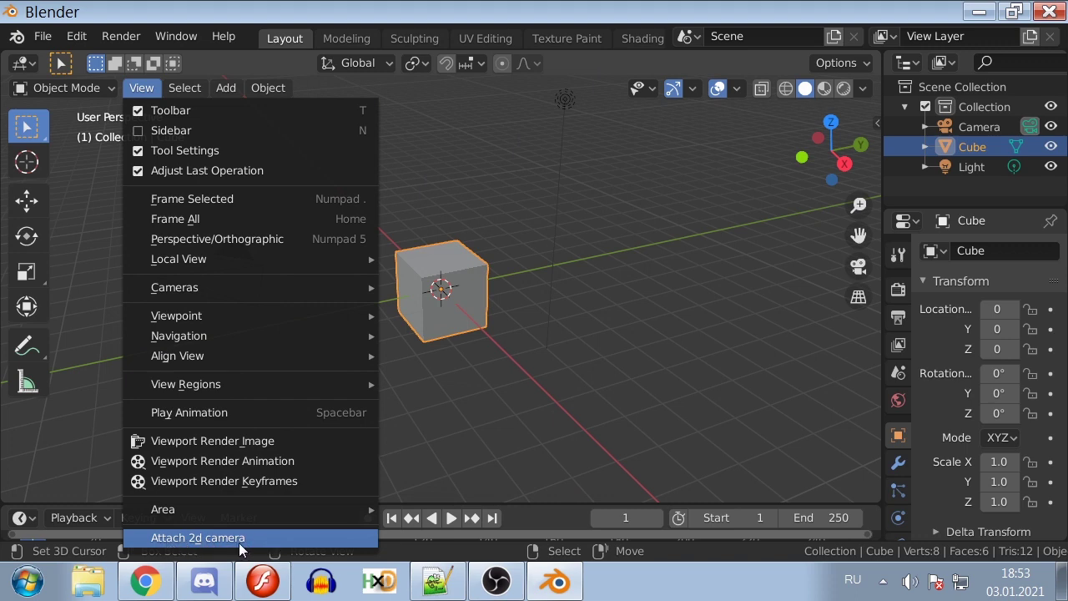
left_click(296, 537)
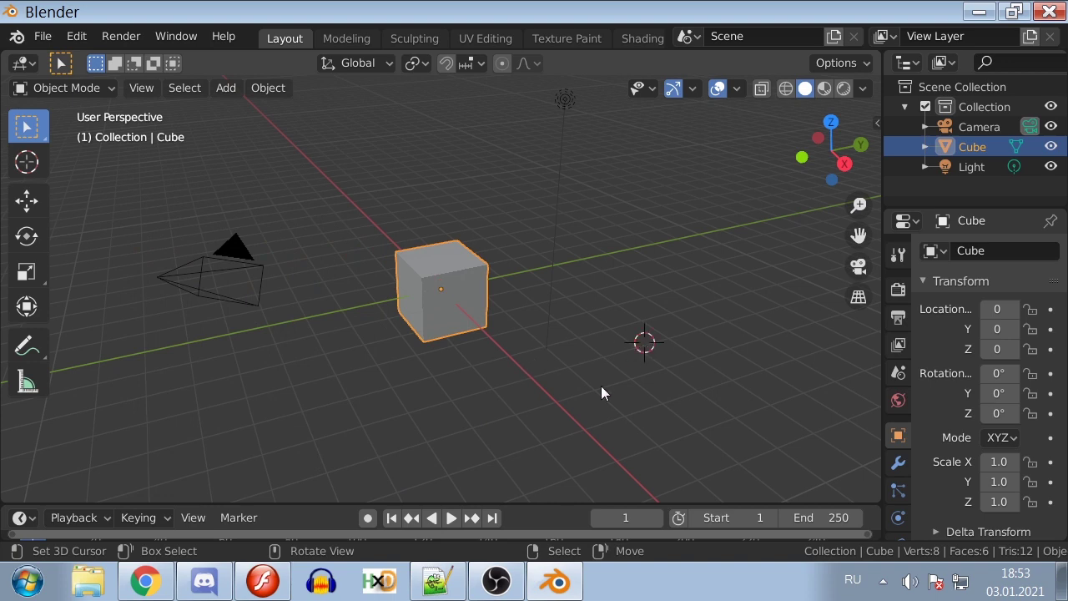
key("s")
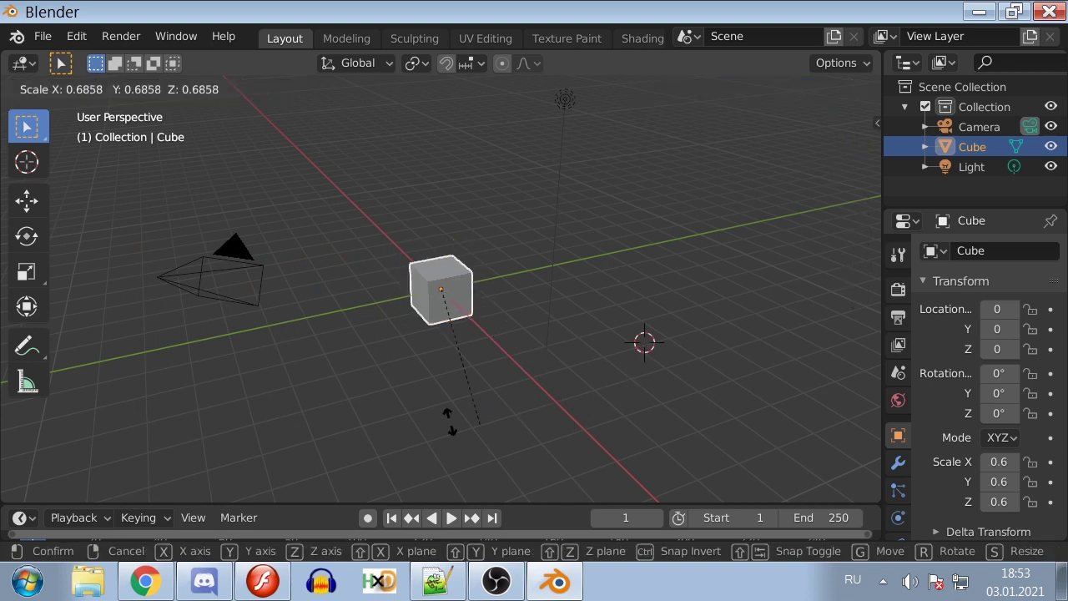
left_click(348, 347)
key("r")
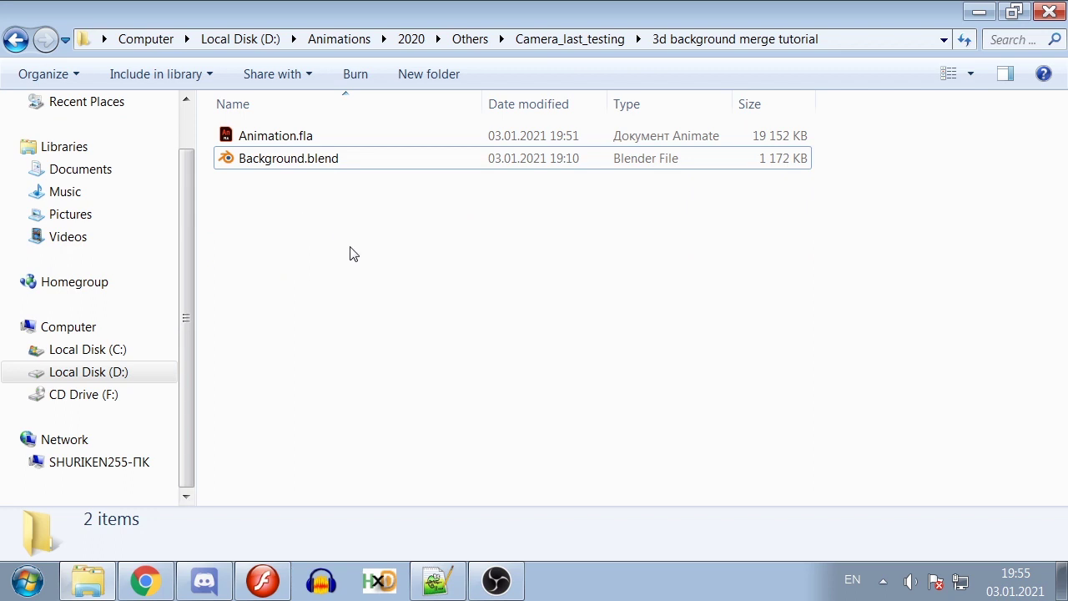
- Select, then deselect, Animation.fla and Background.blend, and restore the Explorer window to a smaller size
left_click(260, 140)
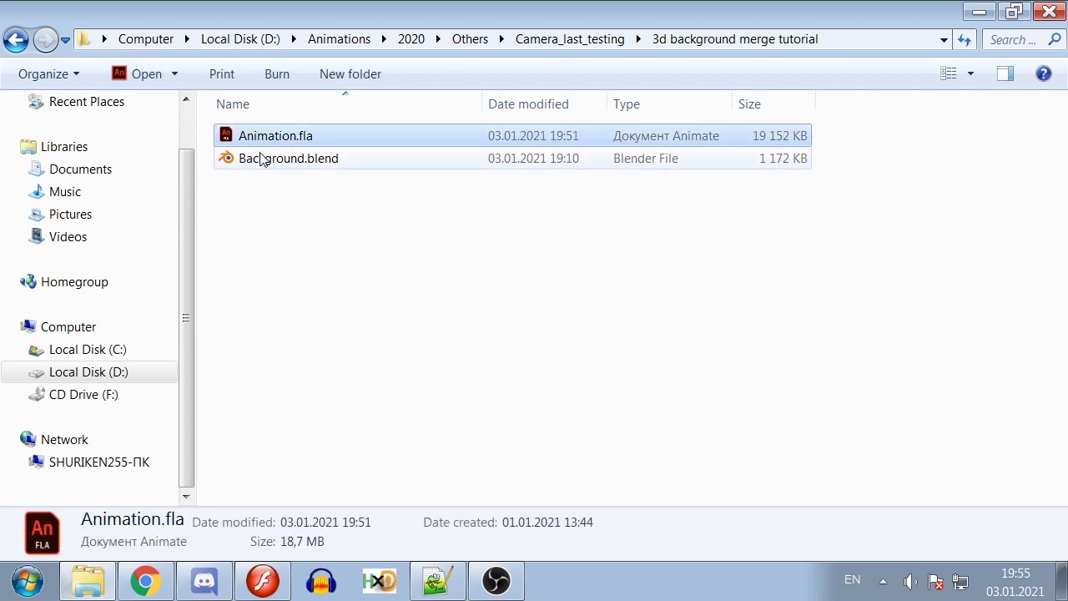
left_click(290, 162, "shift")
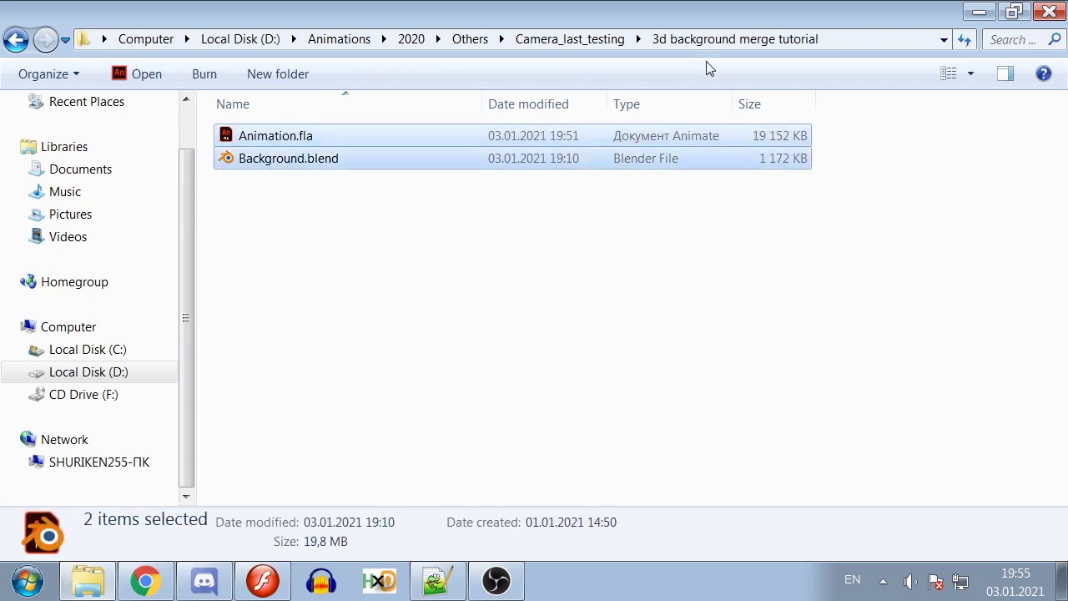
left_click(310, 270)
double_click(850, 25)
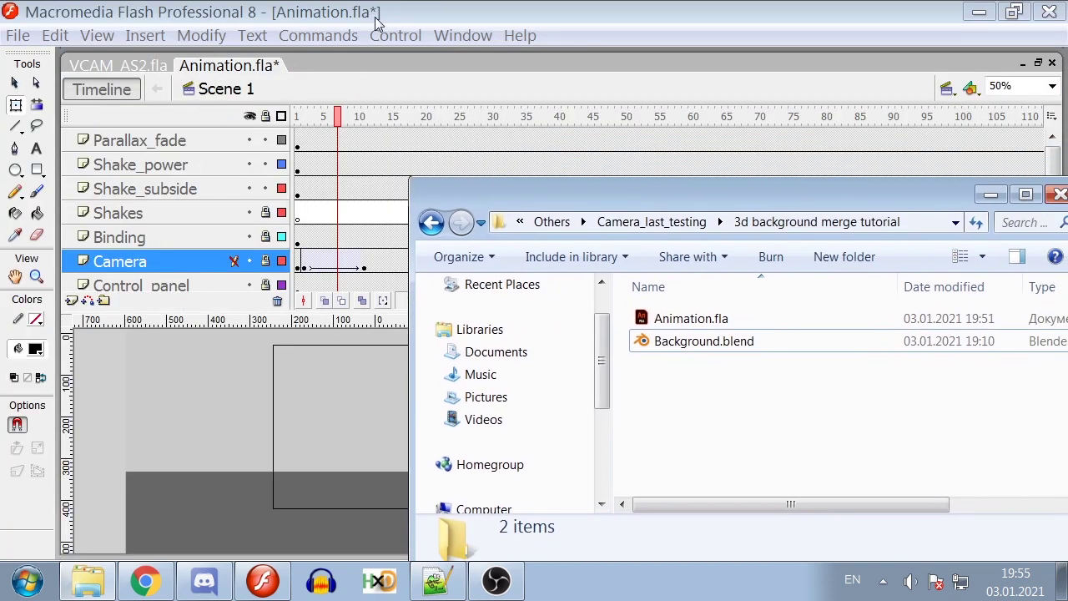
- Inspect the Parallax_fade layer and the PRLX FADE, SHAKE LEN, SHAKE PWR and BINDING stage controls
left_click(399, 92)
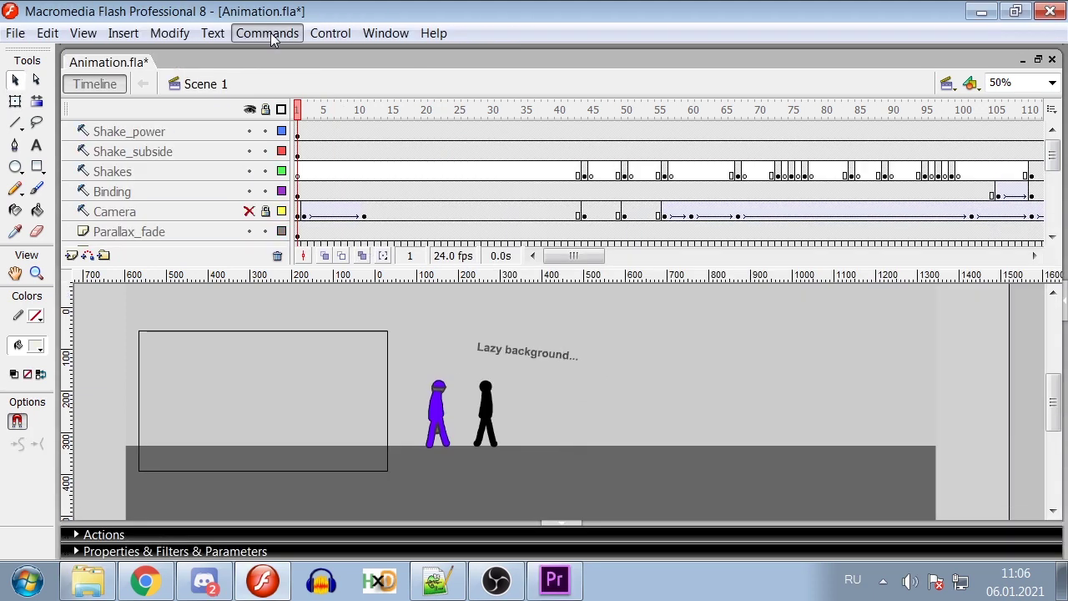
left_click(267, 33)
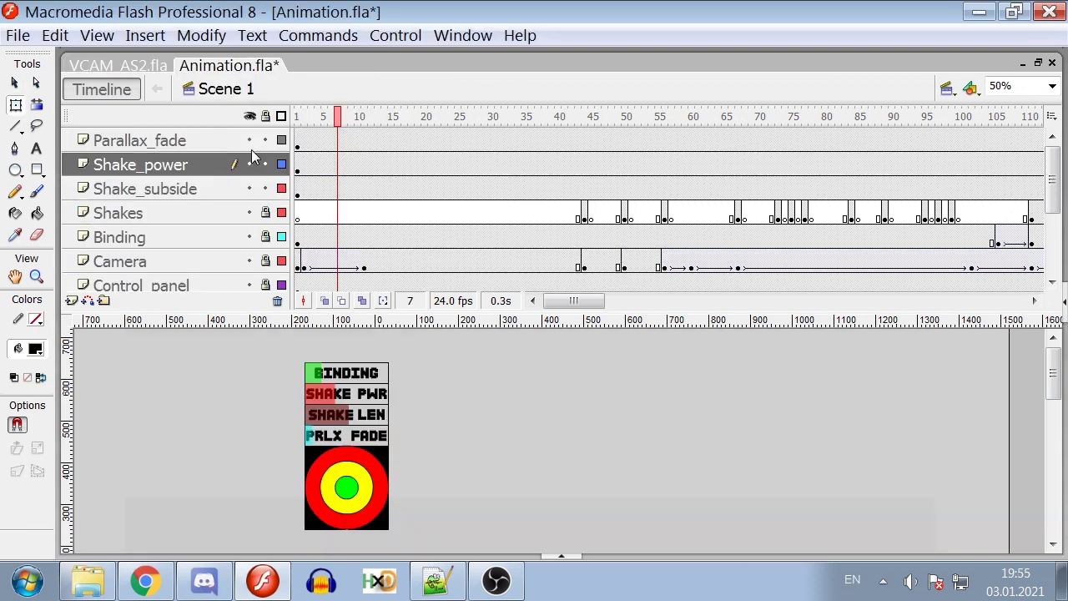
left_click(149, 141)
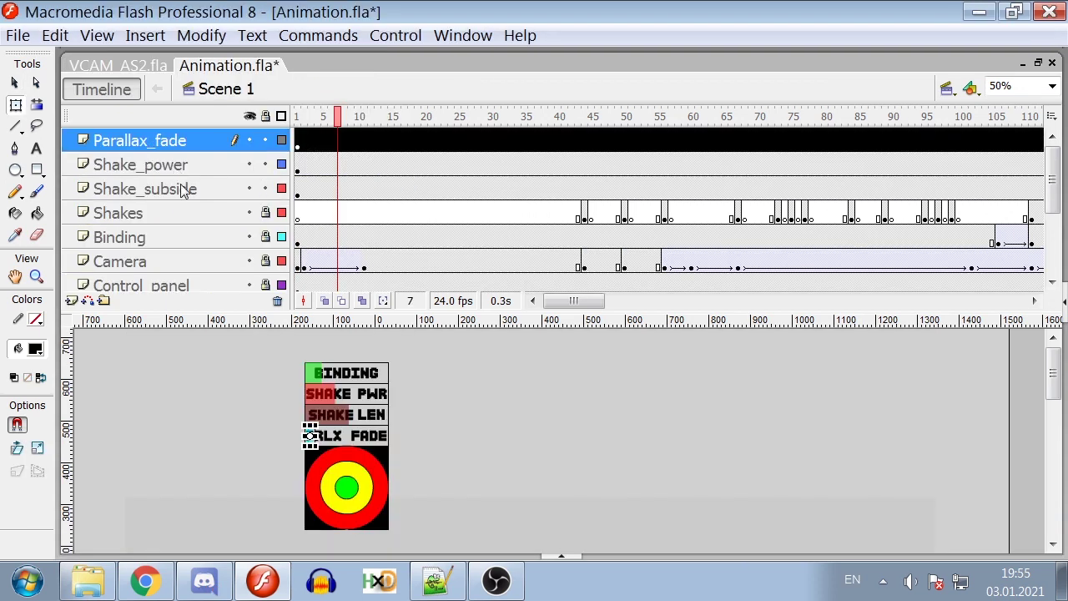
left_click(254, 398)
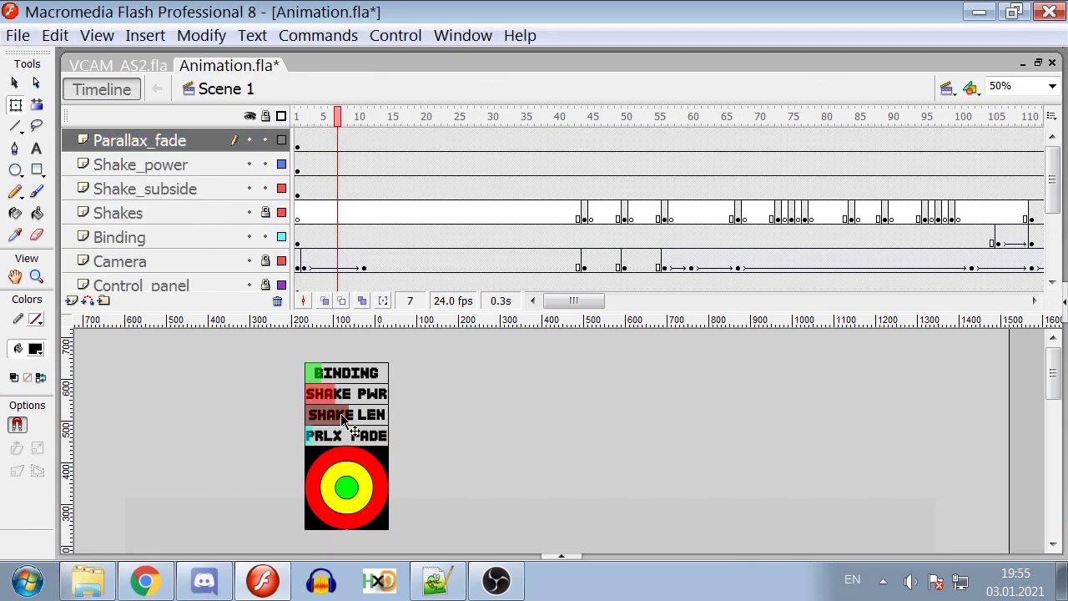
left_click(340, 413)
left_click(275, 457)
left_click(324, 398)
left_click(267, 414)
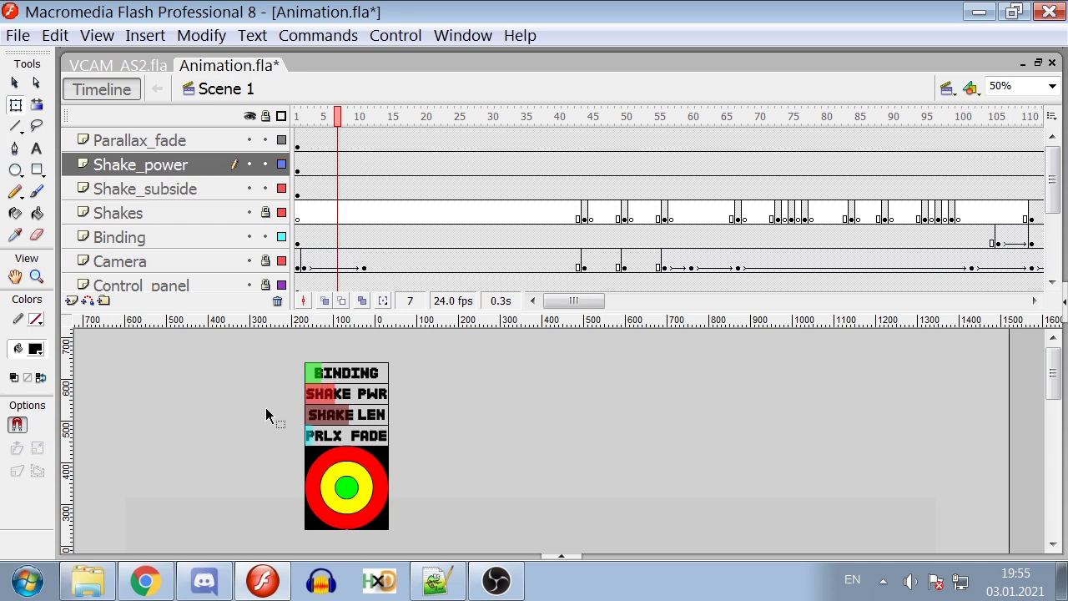
left_click(324, 377)
left_click(233, 442)
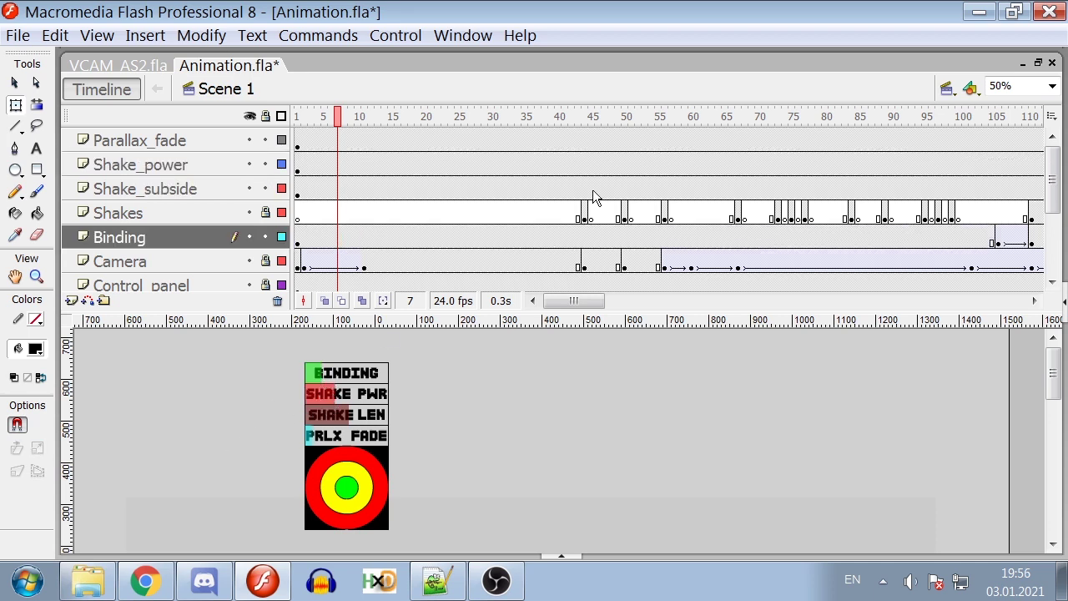
left_click(587, 120)
key("ctrl+z")
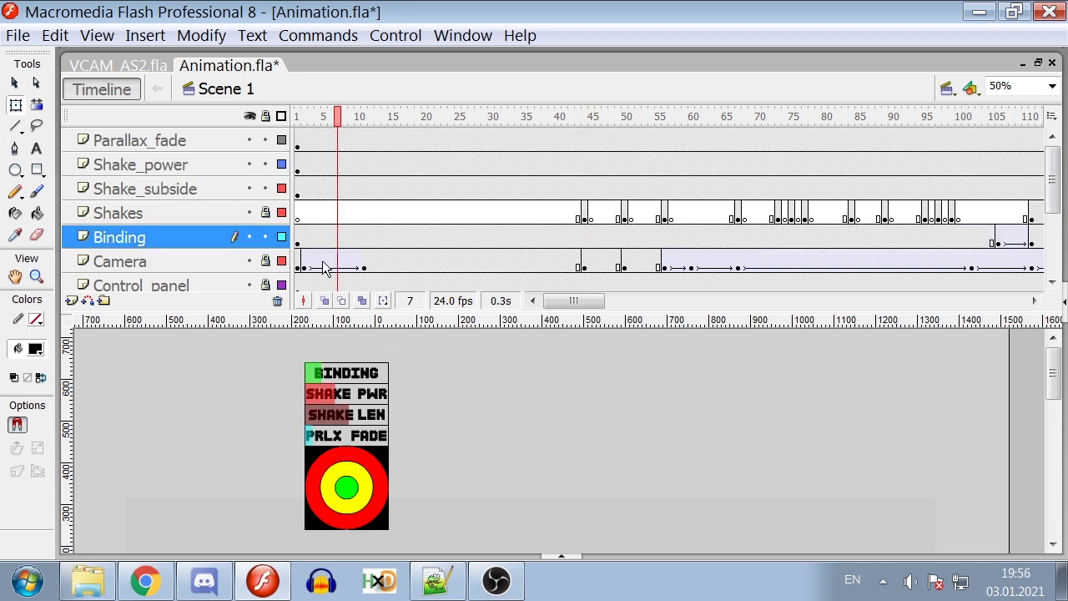
- Explore the layer and frame context menus, inserting a new layer and undoing it
left_click(146, 264)
right_click(167, 140)
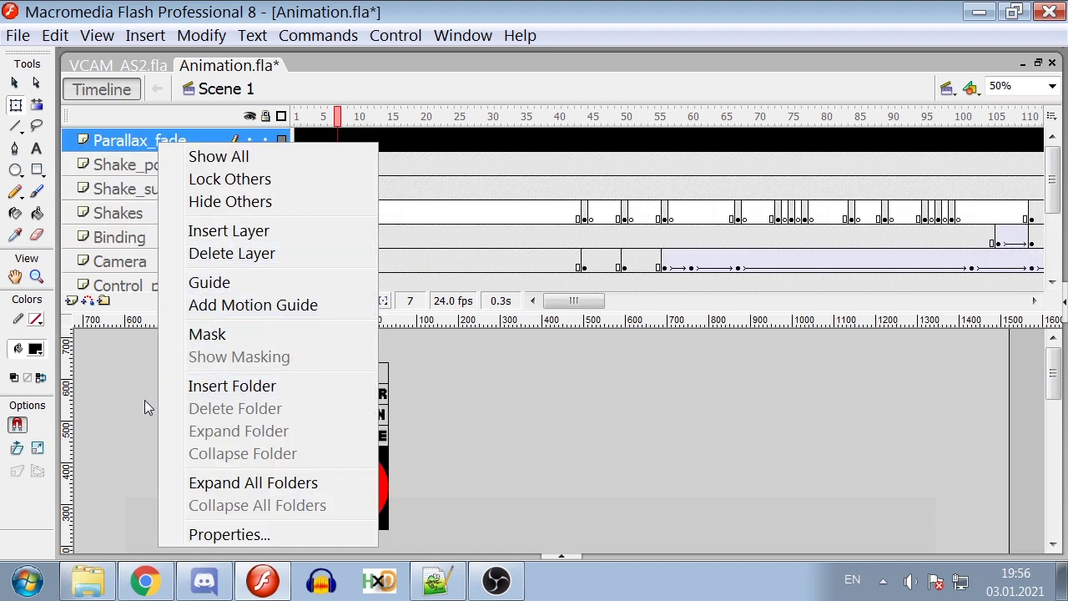
key("Escape")
left_click(71, 300)
key("ctrl+z")
left_click(143, 170, "shift")
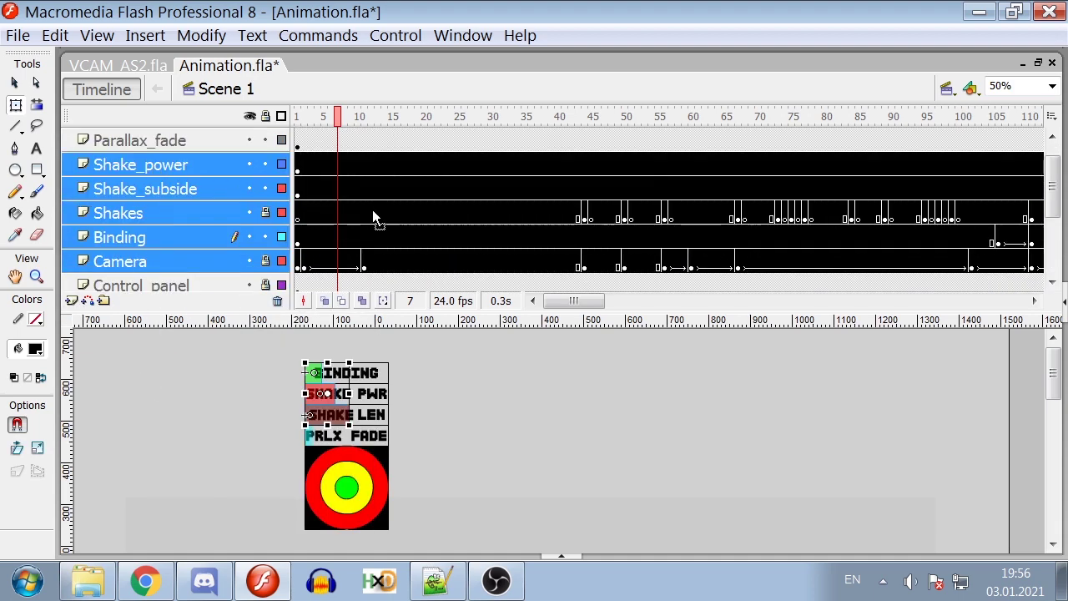
right_click(372, 212)
key("Escape")
key("ctrl+y")
right_click(297, 142)
key("Escape")
left_click(125, 238)
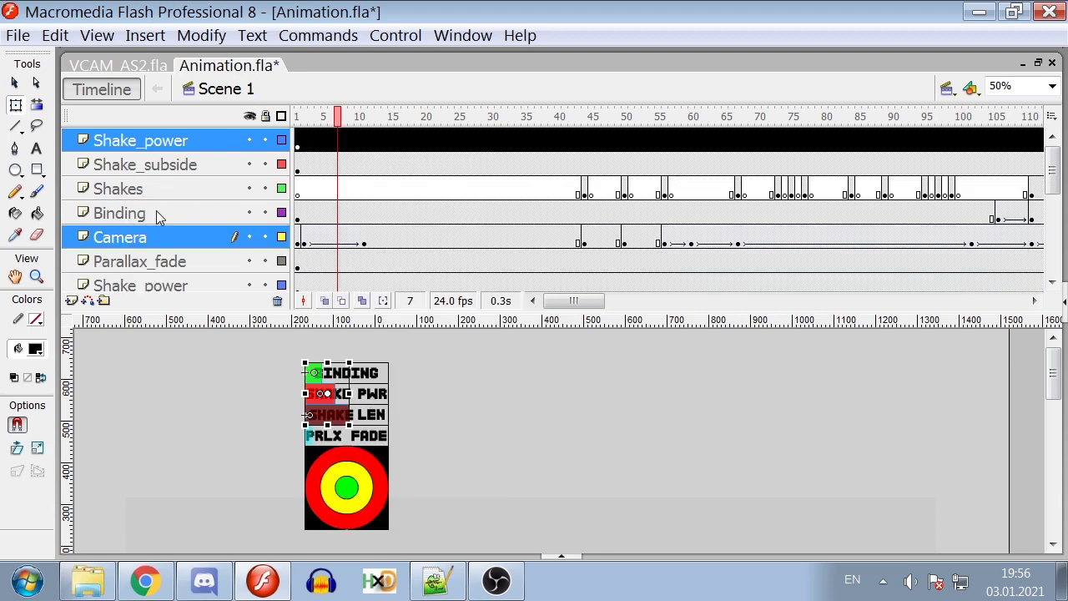
- Make the Camera, Binding, Shakes and Shake_subside layers guide layers
right_click(135, 240)
left_click(187, 296)
right_click(148, 213)
left_click(190, 297)
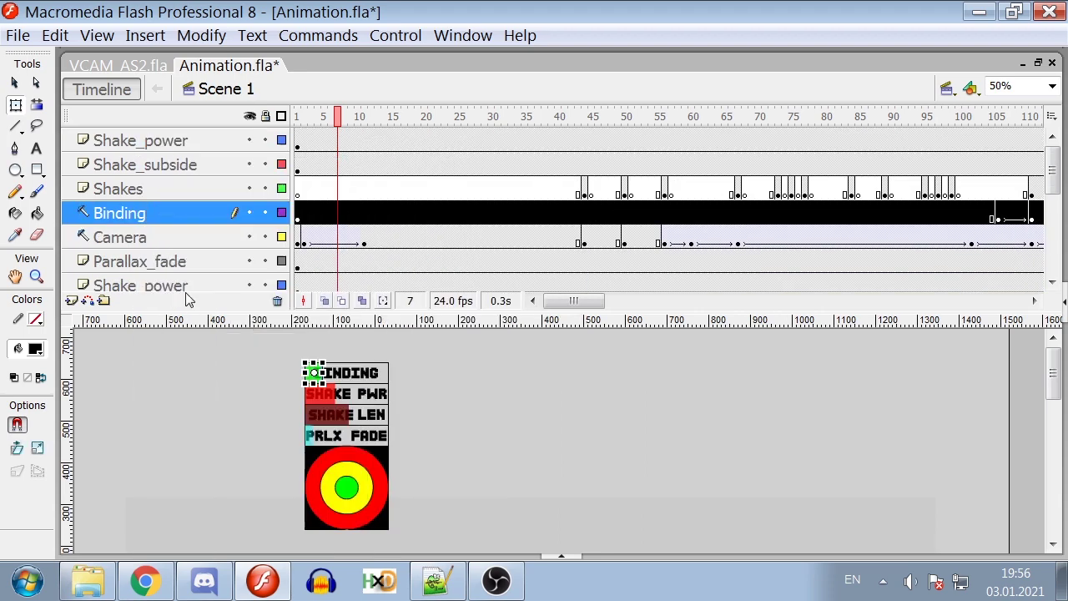
right_click(153, 191)
left_click(191, 294)
right_click(163, 164)
left_click(194, 295)
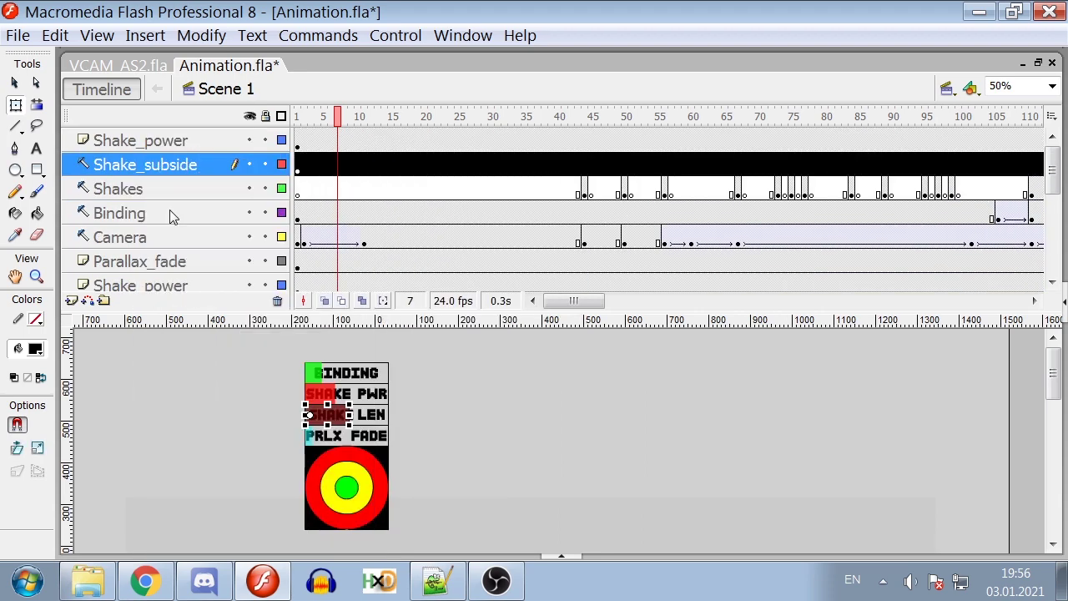
right_click(164, 141)
- Select layers Shake_power through Camera, go to frame 5, and run the Track Camera command
scroll(209, 288, "down", 2)
left_click(161, 218)
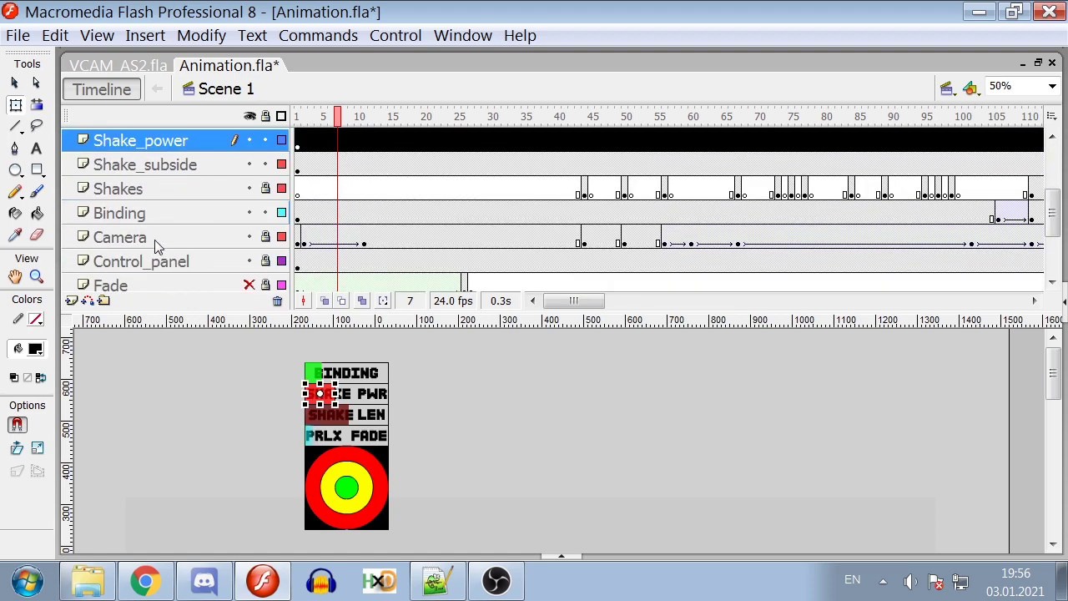
left_click(155, 239, "shift")
left_click_drag(384, 116, 324, 116)
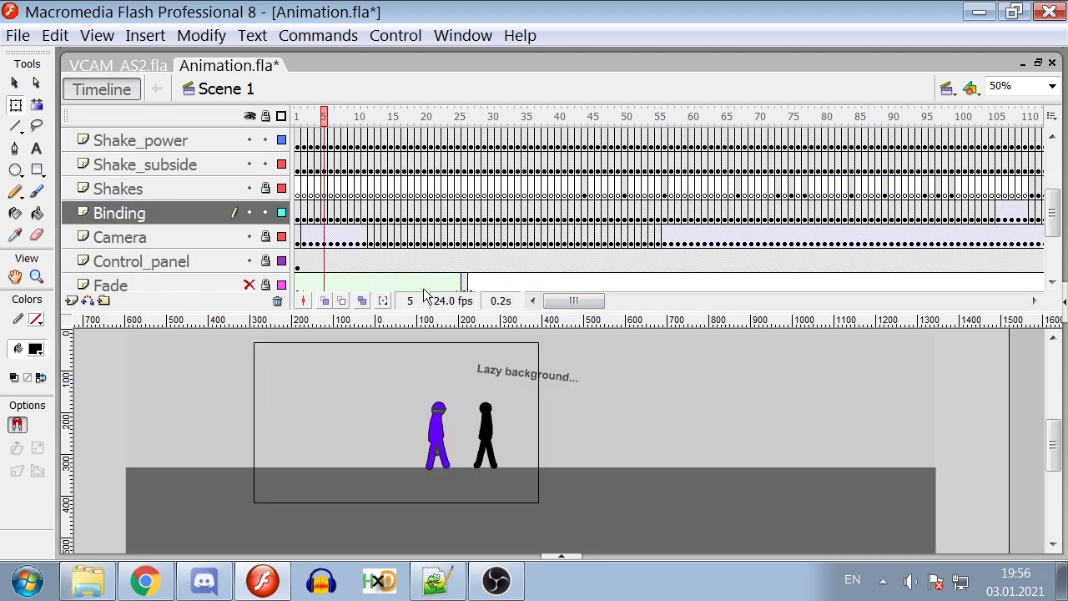
left_click(330, 37)
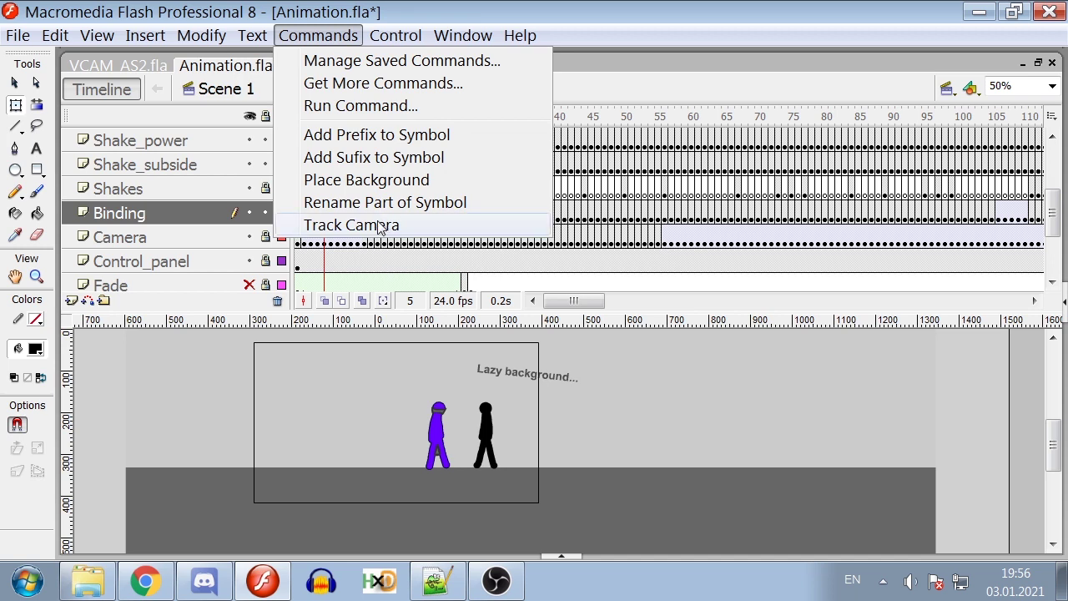
left_click(379, 226)
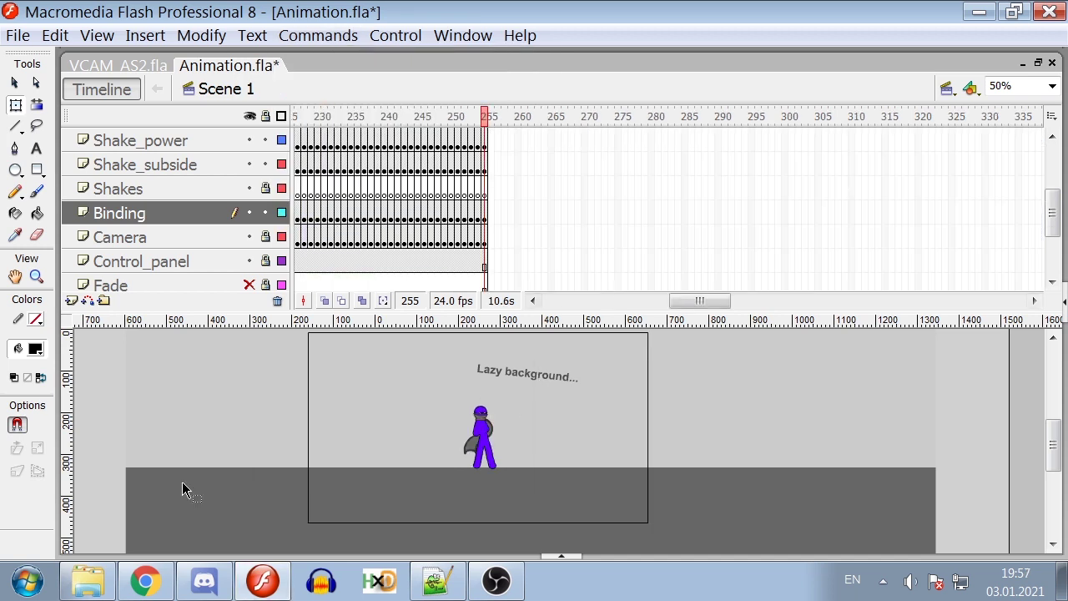
- Reload camera_tracking.txt in Notepad++, scroll to the end of its 255 lines, then return to Flash
left_click(88, 581)
double_click(677, 366)
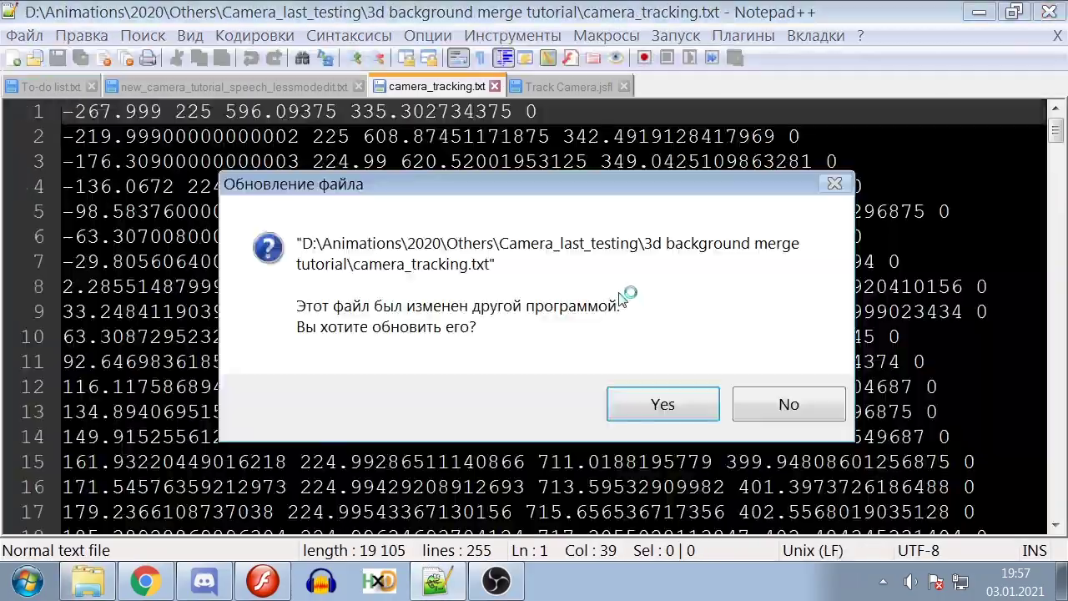
key("Return")
left_click(486, 166)
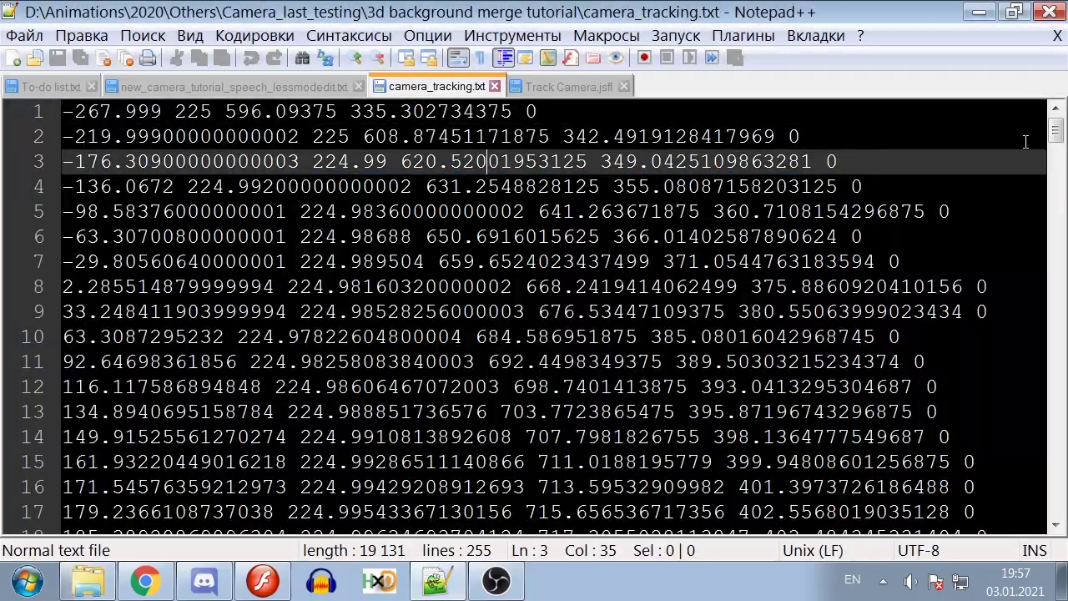
left_click_drag(1055, 138, 1036, 512)
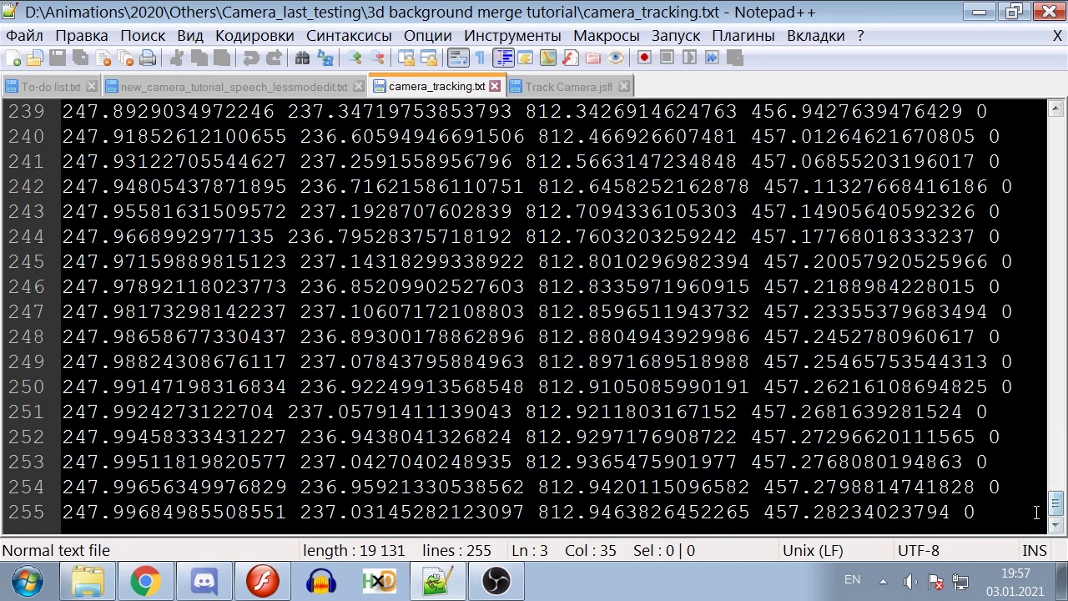
key("alt+Tab")
left_click_drag(1053, 408, 1057, 417)
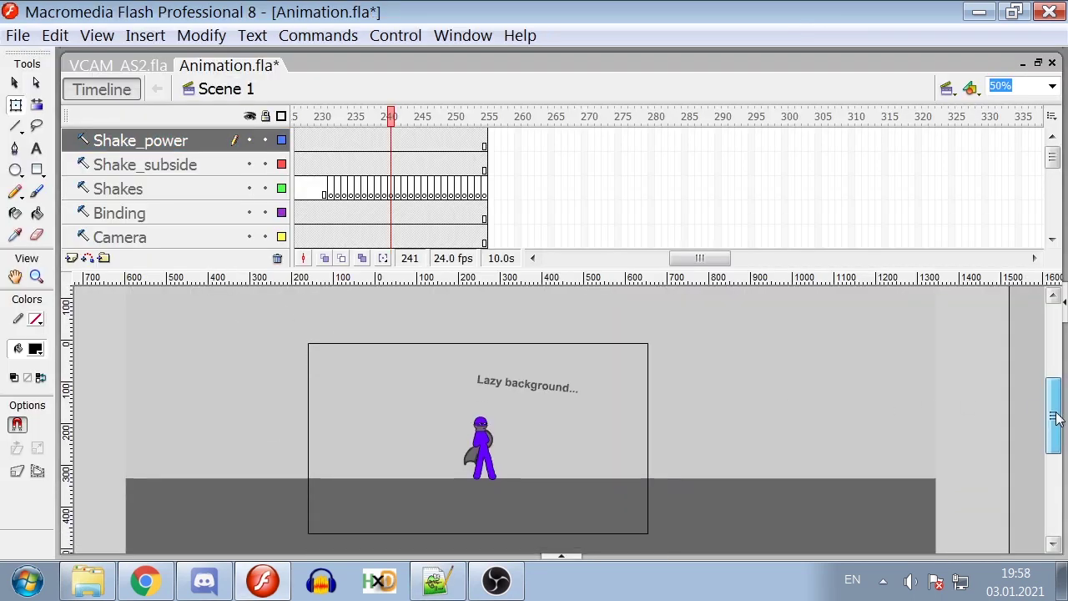
- Paste the TRACKER symbol onto new Layer 130 off-stage, test the movie, and select the Output numbers
left_click(72, 259)
key("ctrl+v")
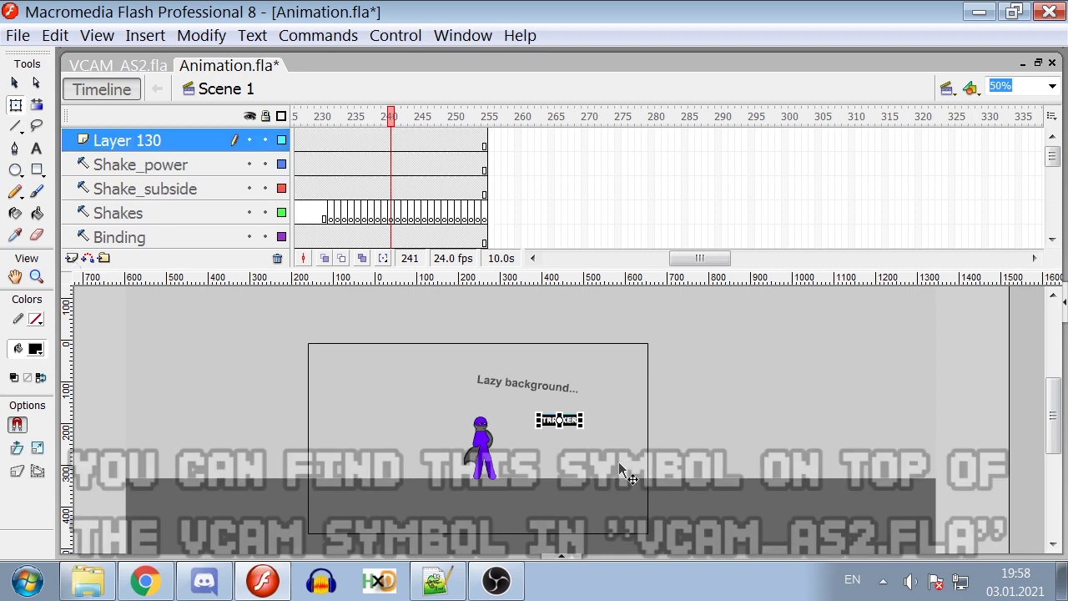
left_click_drag(568, 419, 636, 420)
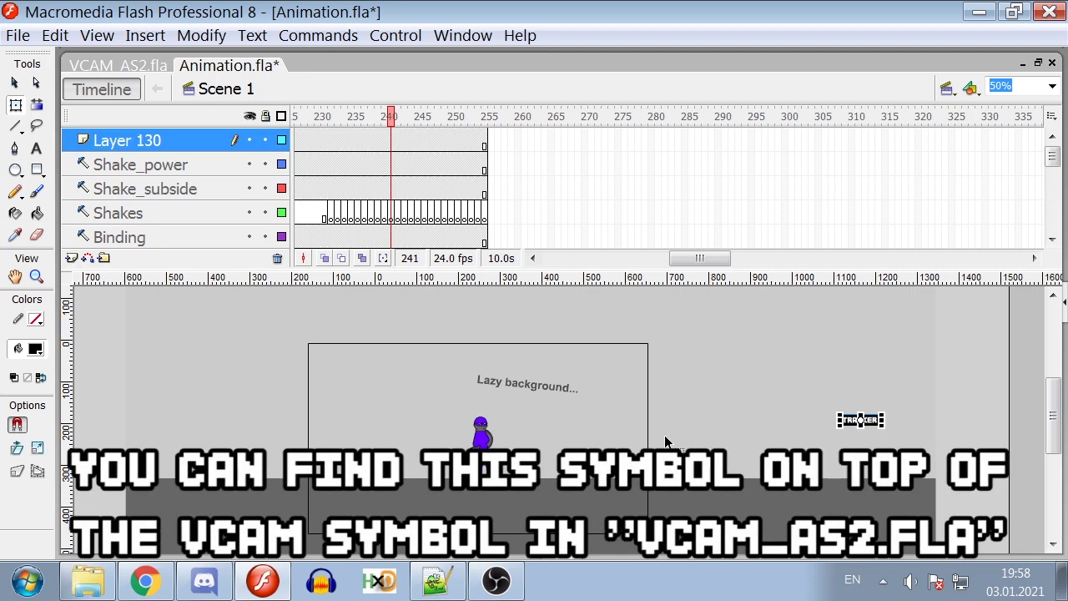
key("ctrl+Return")
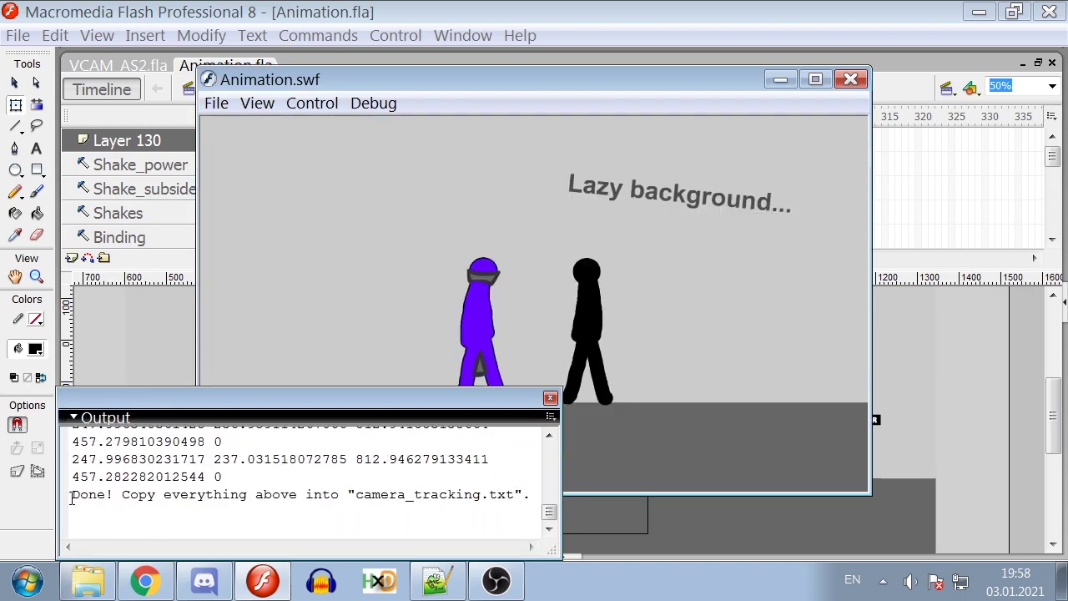
left_click_drag(71, 494, 312, 341)
- Paste the copied tracking numbers into camera_tracking.txt in Notepad++ and save it
left_click(435, 581)
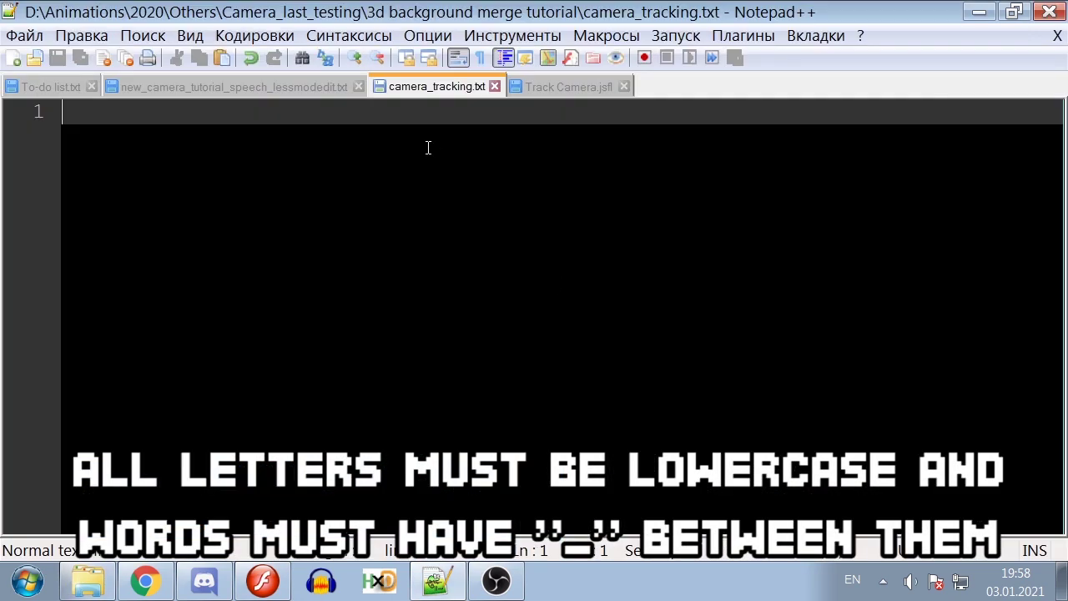
key("ctrl+v")
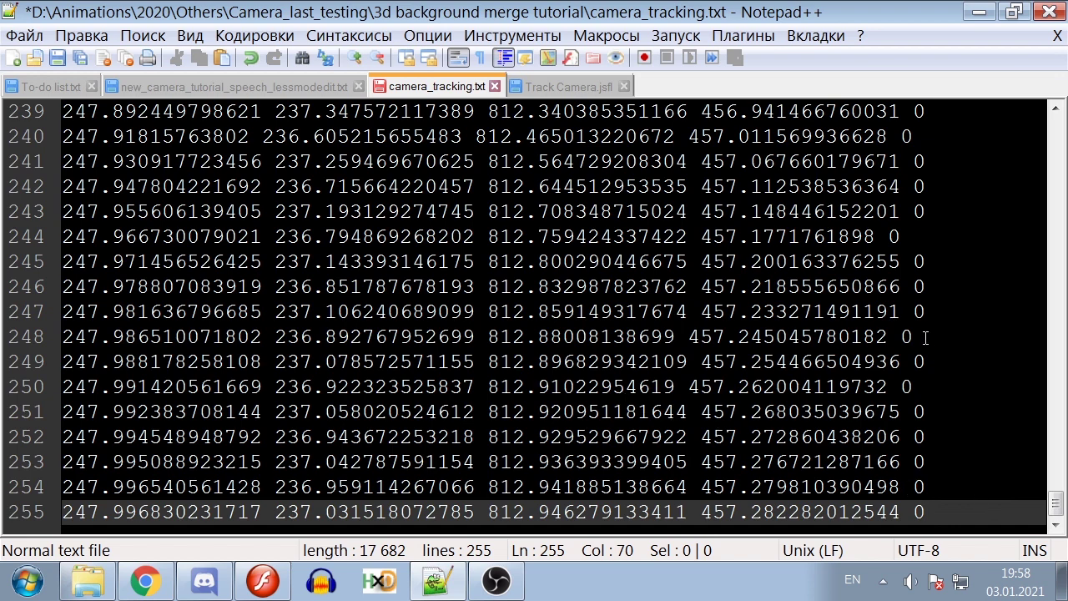
left_click(58, 58)
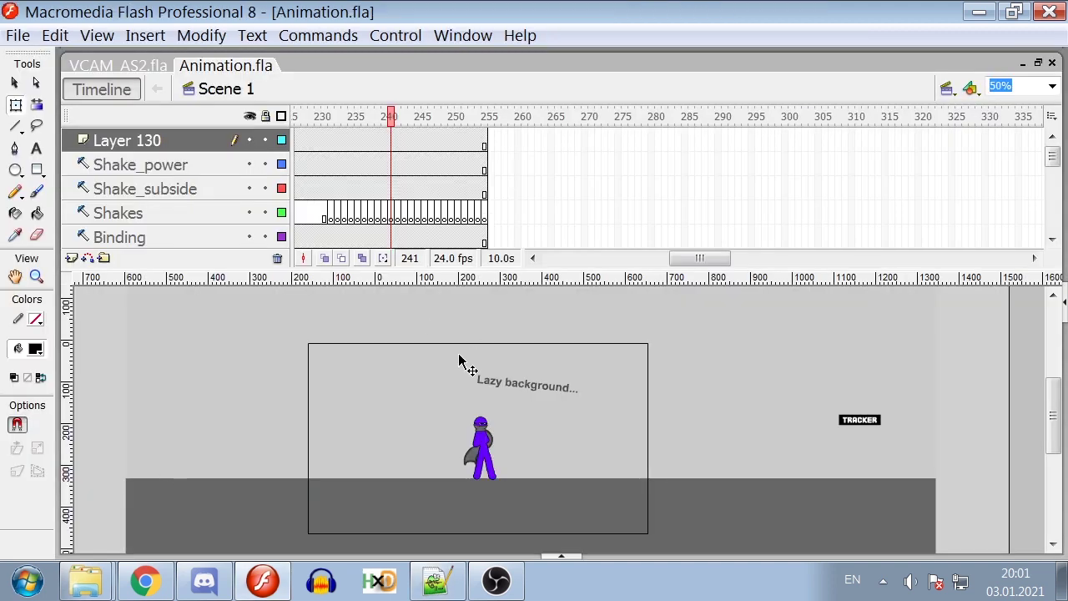
- Launch Blender from the Start menu with Background.blend
key("super")
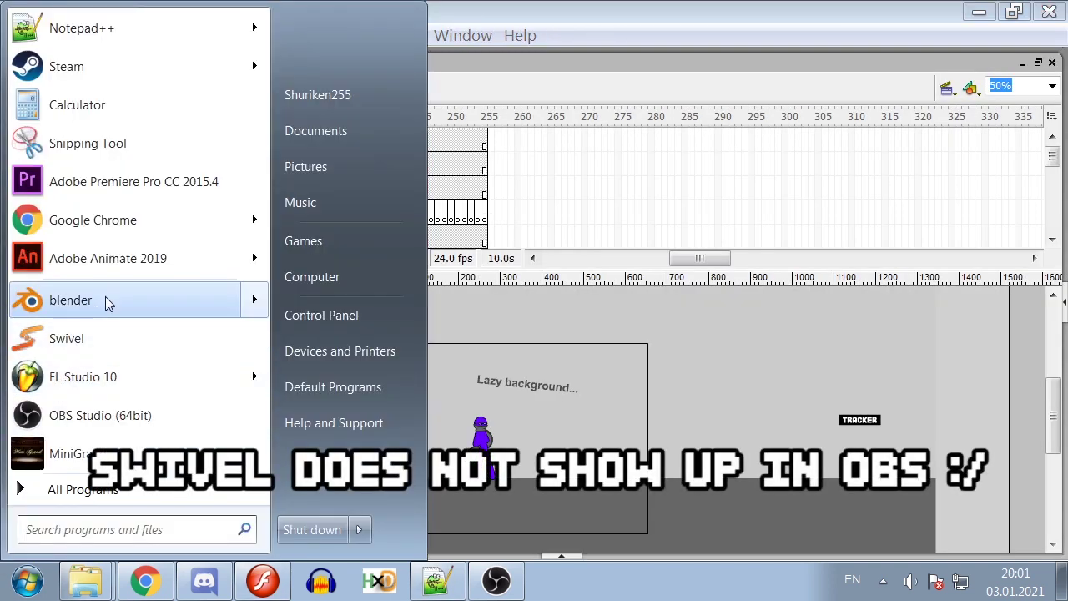
left_click(66, 338)
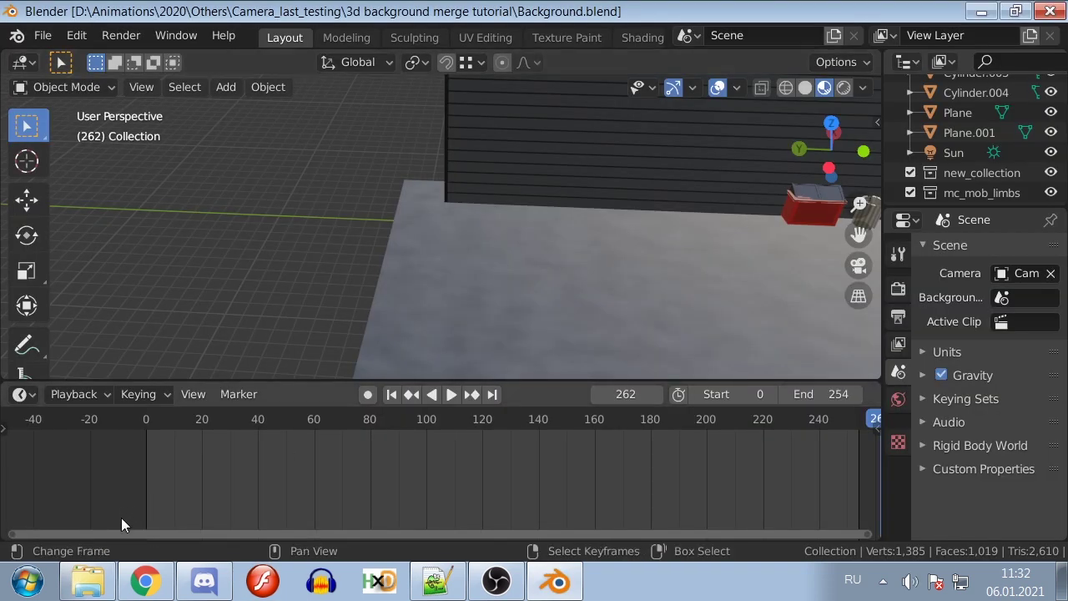
- Drag Animation.mp4 from the tutorial folder into the viewport as an image Empty and play it
left_click(87, 581)
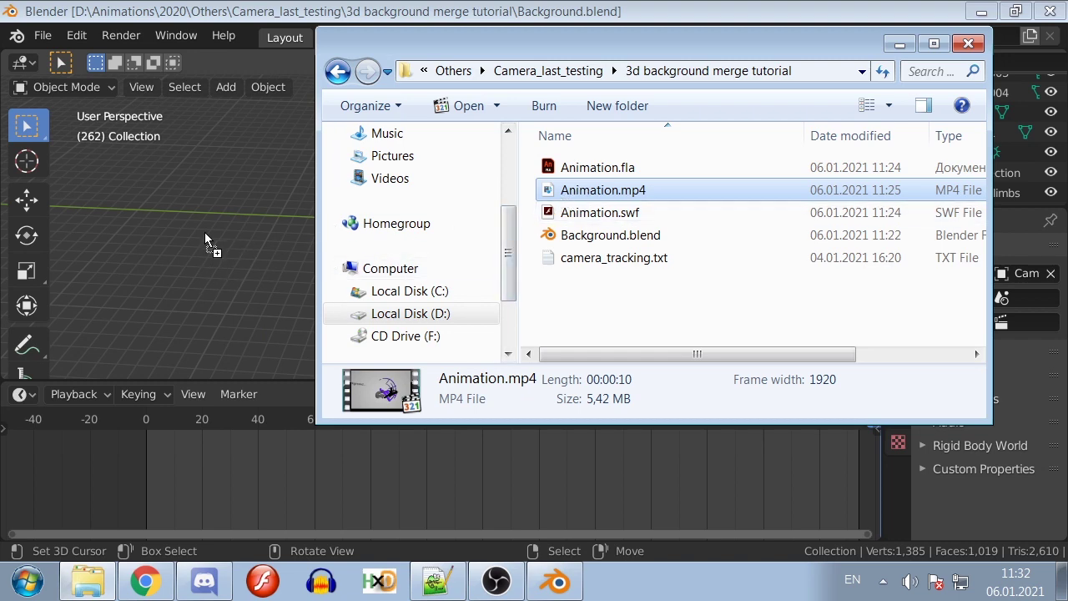
left_click_drag(204, 232, 204, 232)
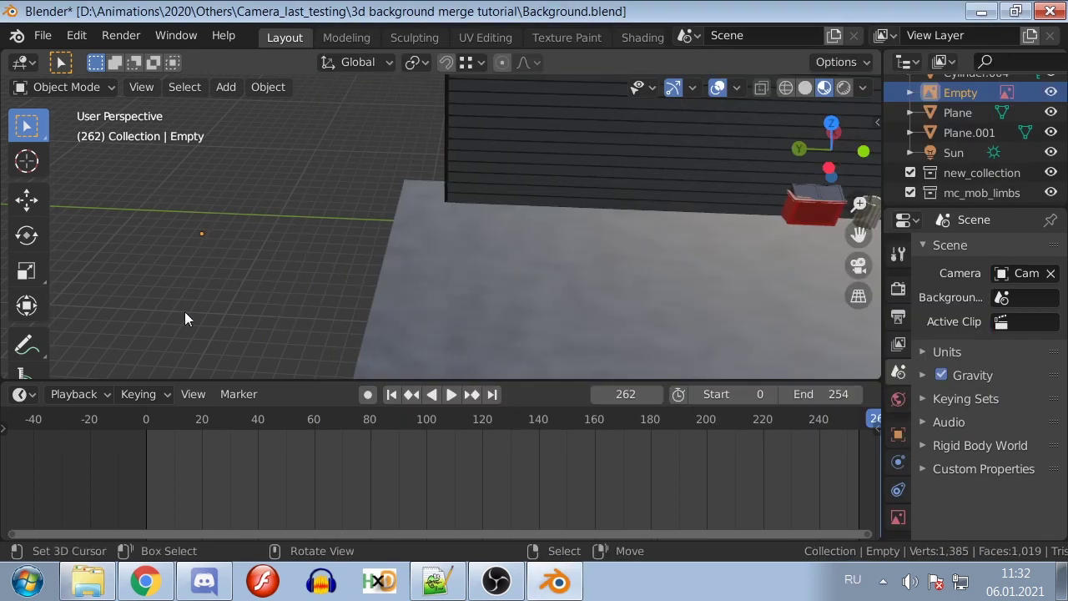
key("space")
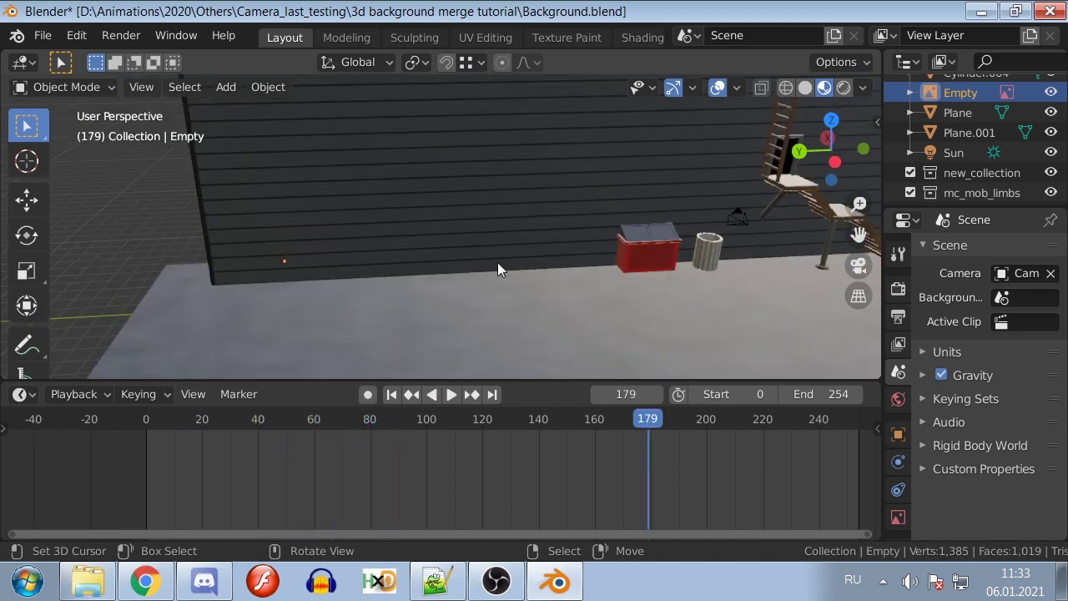
- Select the camera and attach the Animation.mp4 plane to it with View > Attach 2d camera
left_click(738, 218)
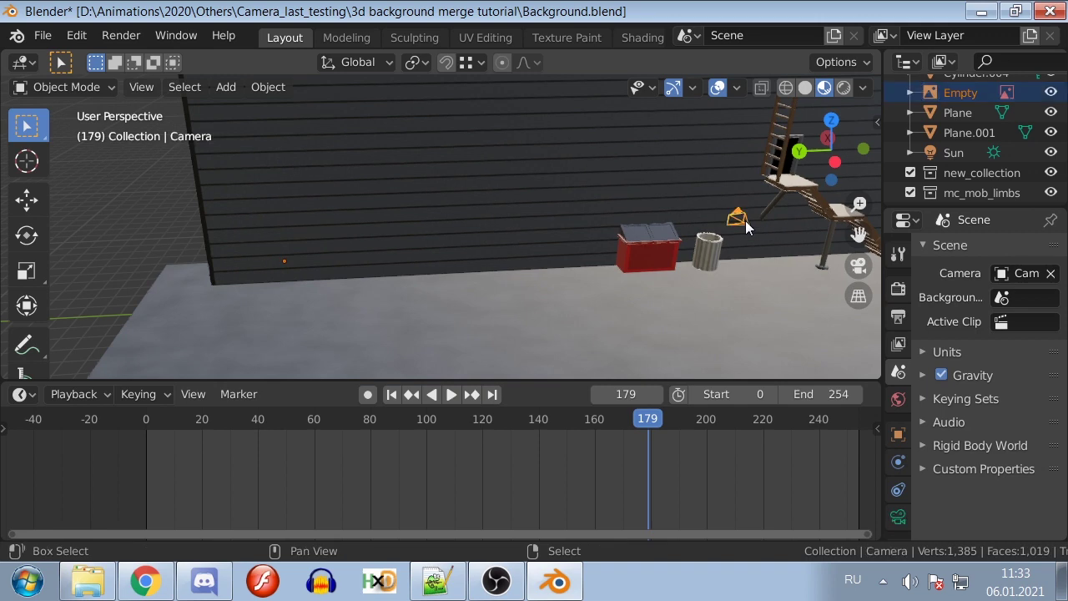
left_click(155, 87)
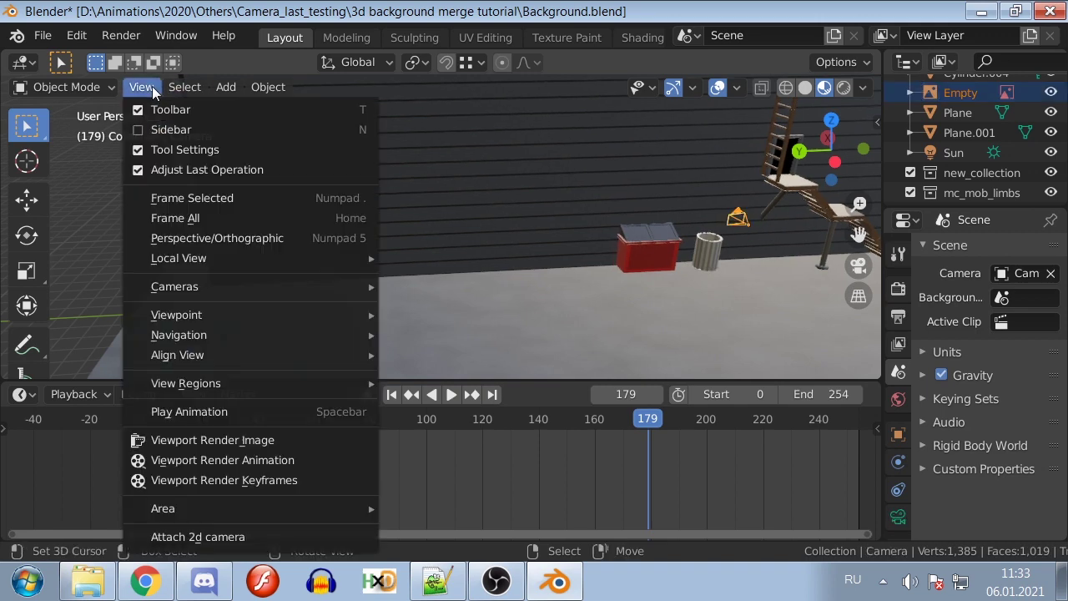
left_click(226, 536)
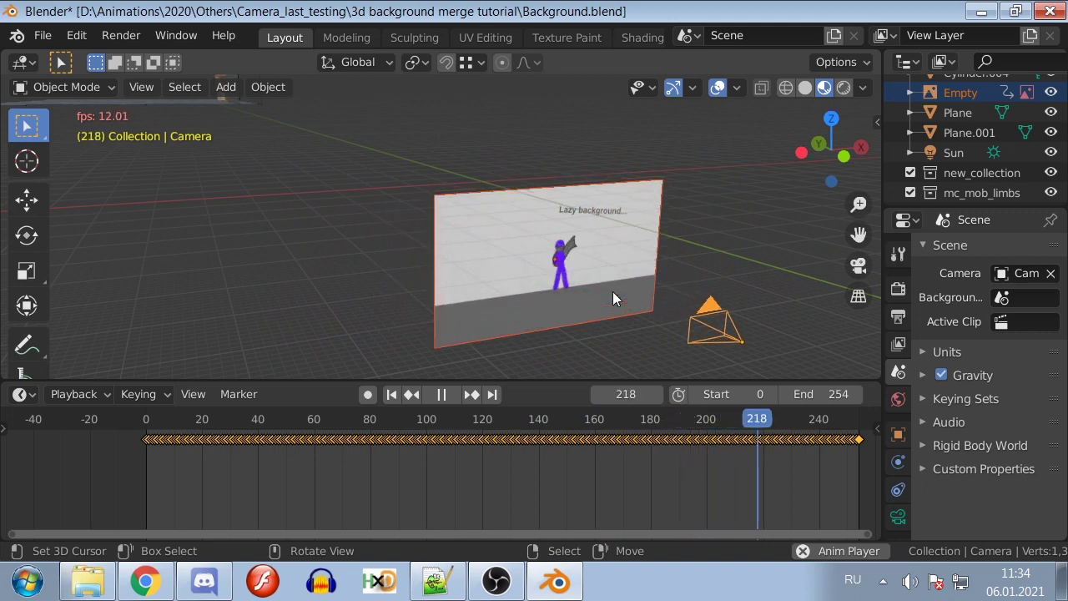
- Replay the animation from frame 1 and review the Empty's image settings
key("space")
left_click(151, 432)
key("space")
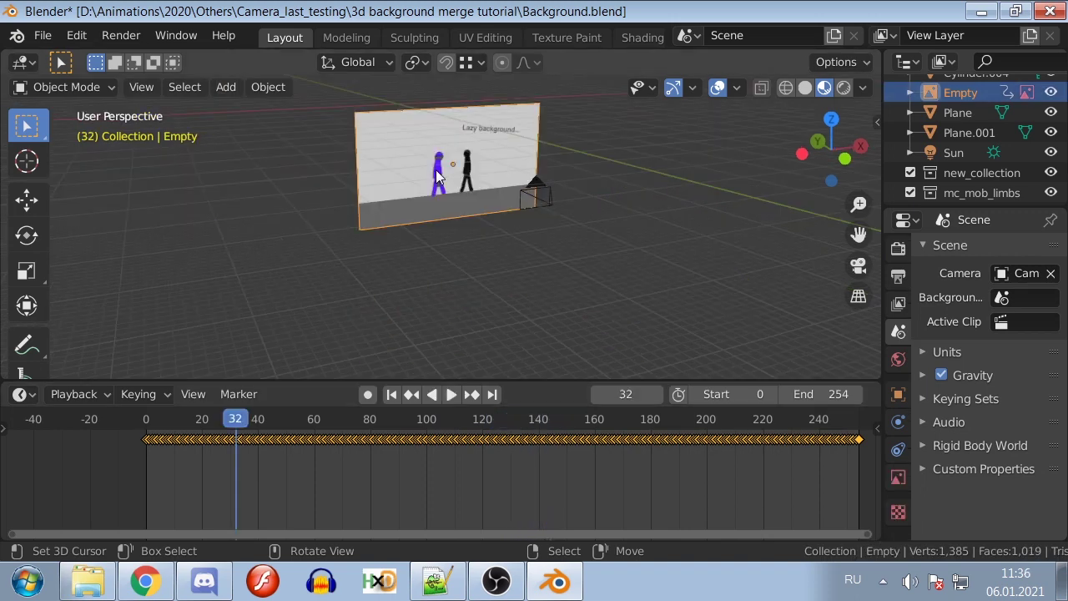
left_click(898, 477)
scroll(938, 476, "down", 6)
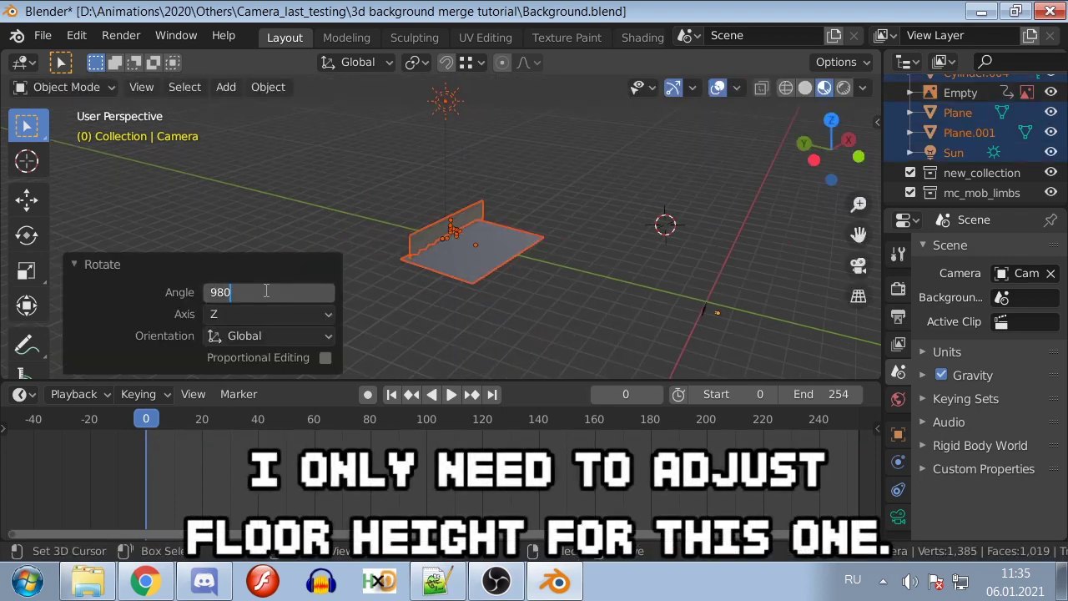
- In side orthographic view, move the set objects vertically along Z to the new floor height
key("ctrl+KP_3")
key("g")
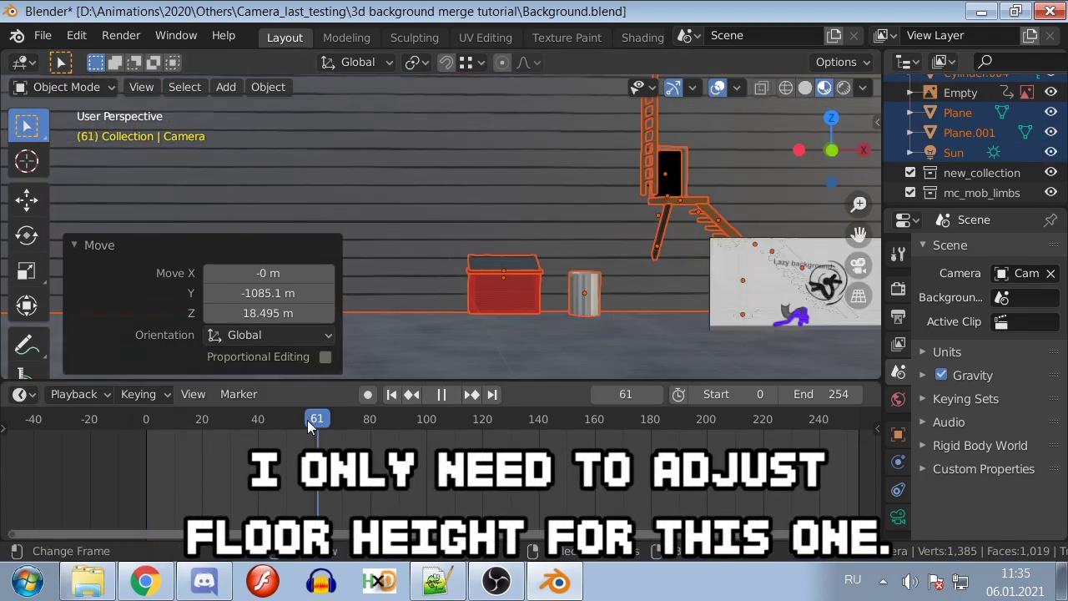
left_click_drag(307, 420, 308, 420)
key("g")
key("z")
key("Return")
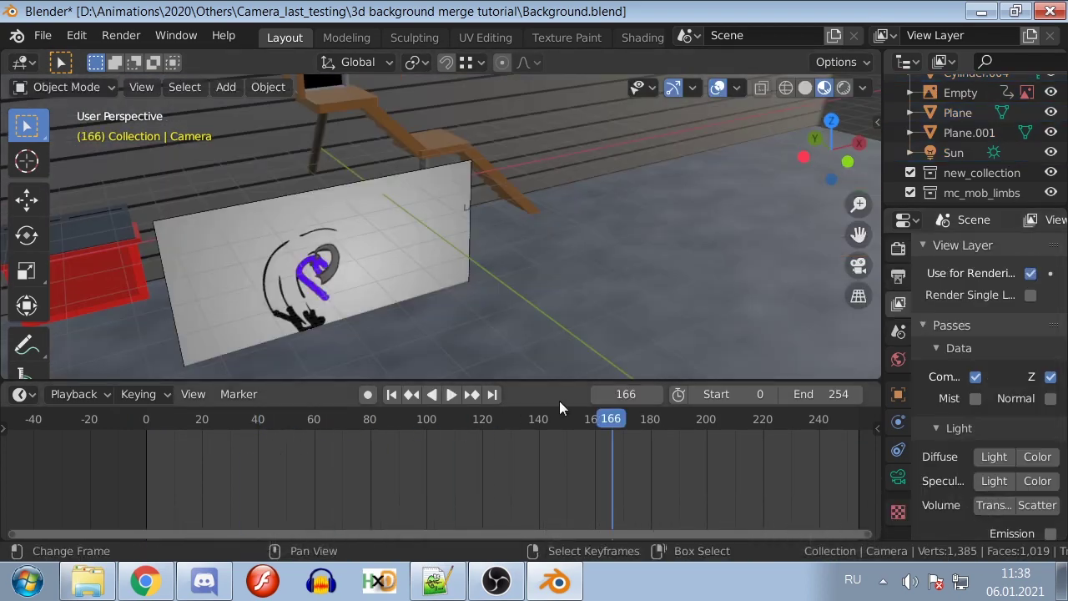
- Set the render Resolution X to 800 and the output File Format to FFmpeg video
left_click(897, 276)
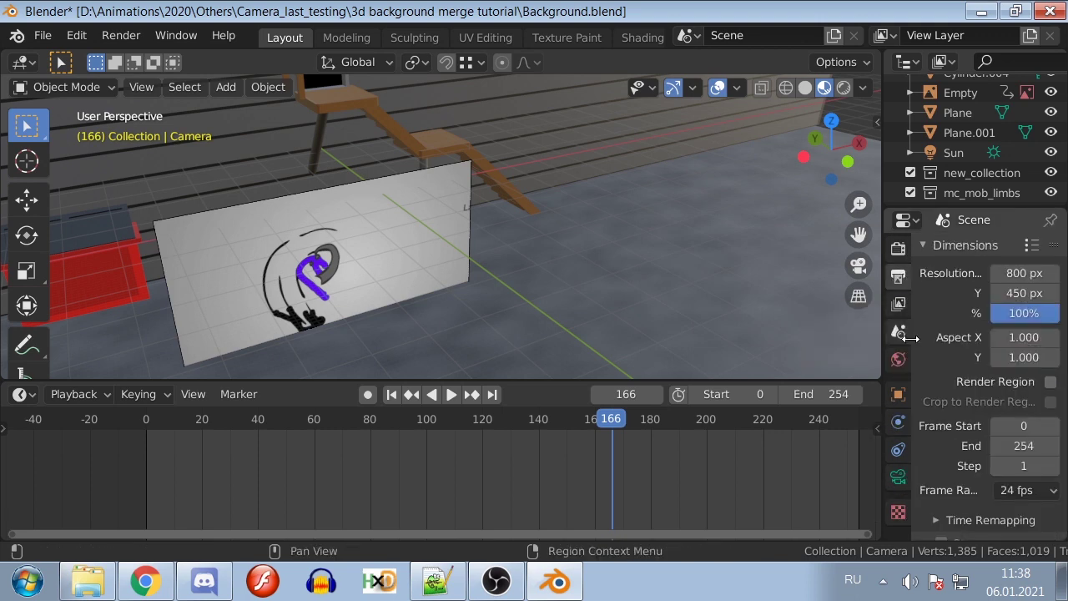
type("800")
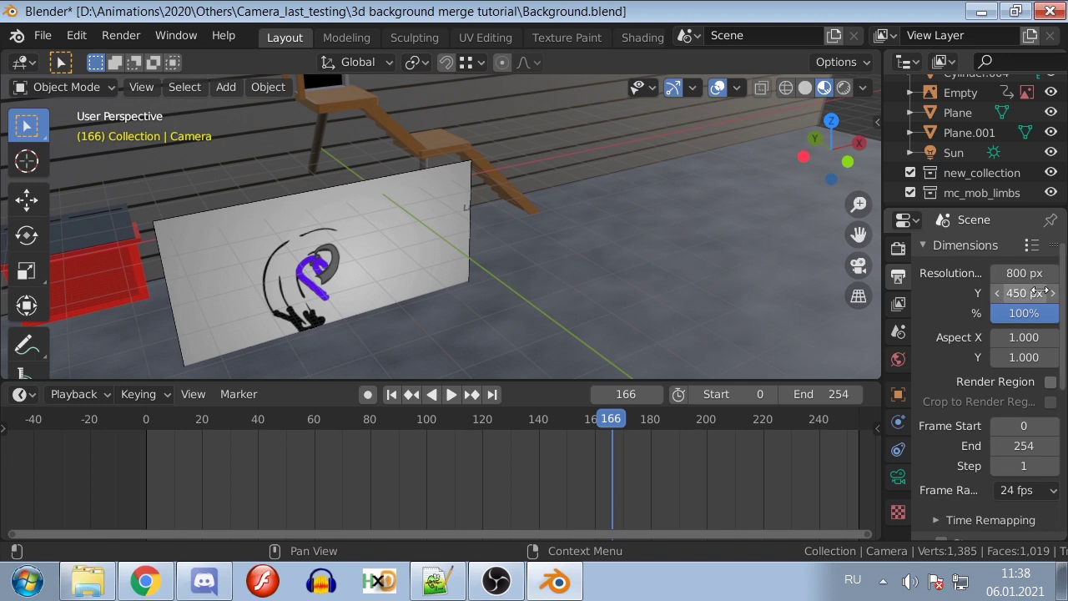
scroll(925, 372, "down", 8)
left_click(1022, 441)
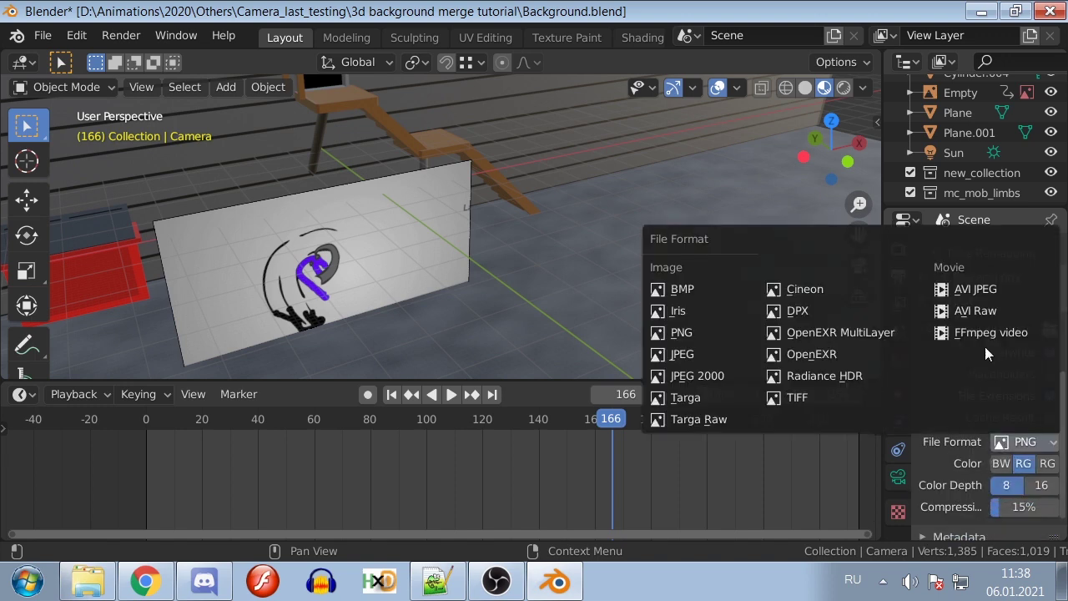
left_click(985, 338)
- Choose the Flash video container and render the whole animation with Ctrl+F12
scroll(958, 391, "down", 4)
left_click(1013, 385)
left_click(968, 193)
scroll(956, 414, "down", 2)
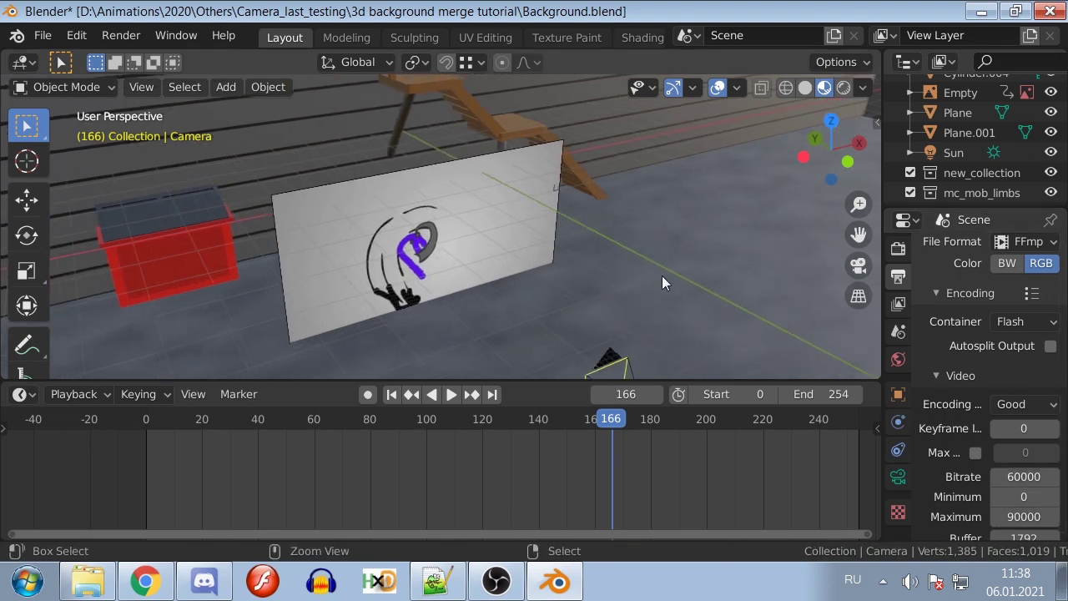
key("ctrl+F12")
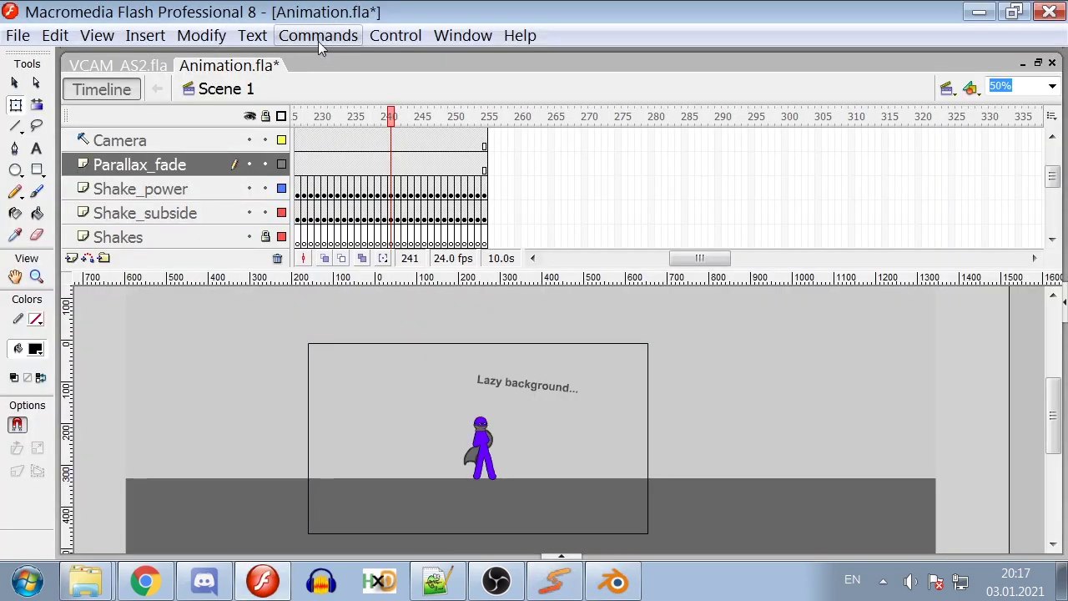
- Run Commands > Place Background, then scrub and play the timeline to check the 3d background layer
left_click(317, 38)
left_click(354, 179)
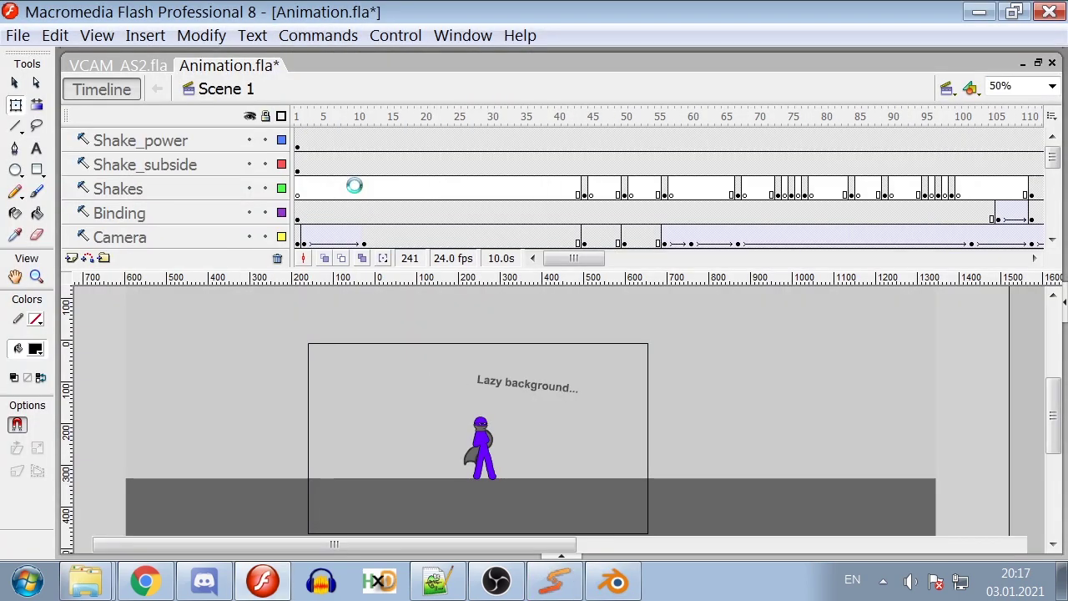
left_click(319, 121)
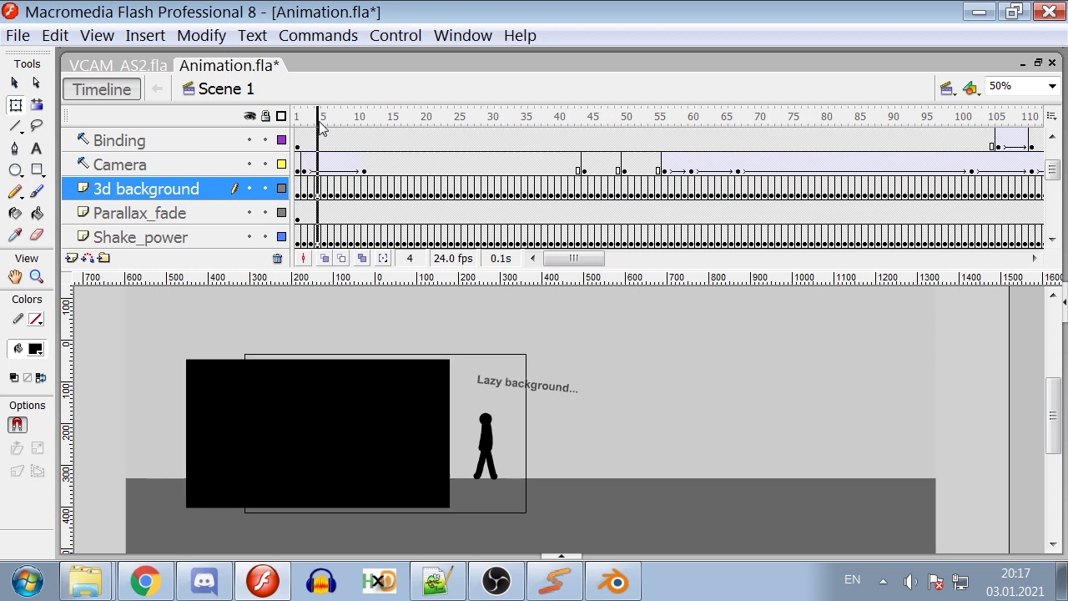
left_click_drag(321, 125, 791, 188)
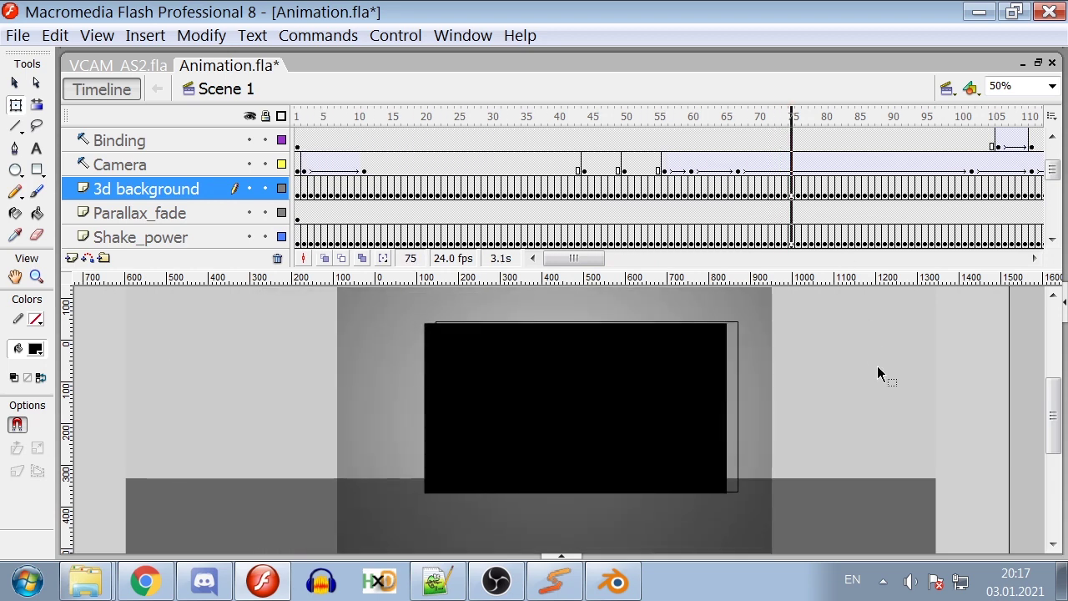
key("Return")
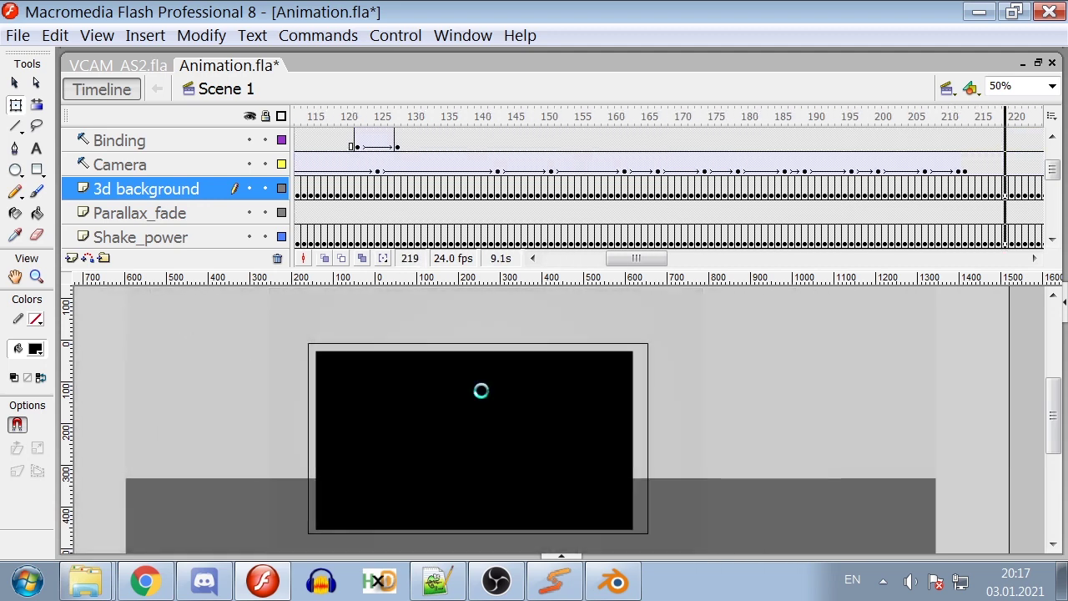
left_click(297, 165)
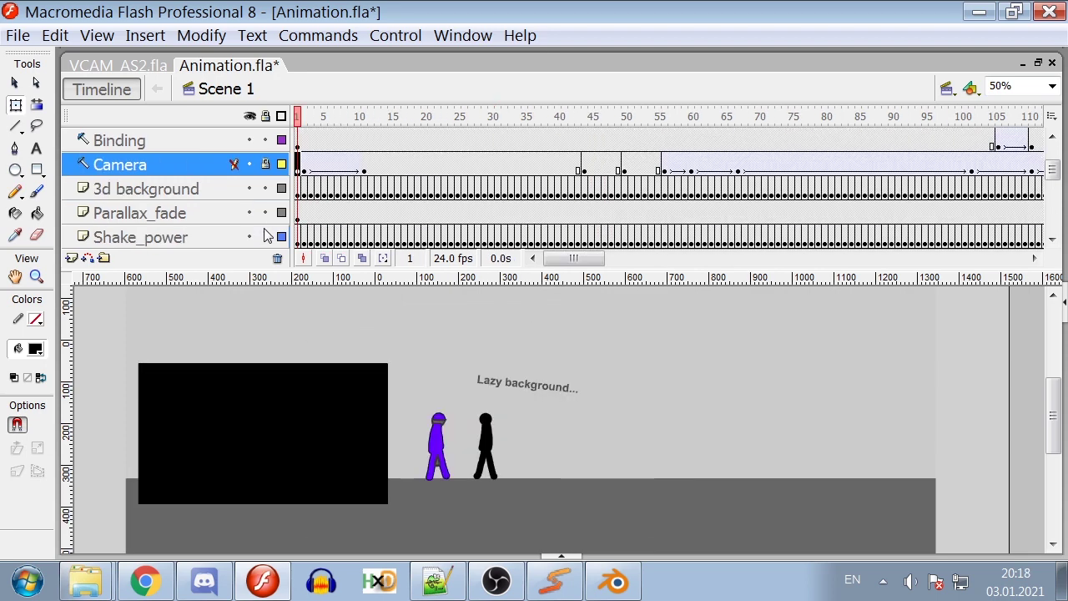
- Inside the background holder symbol, import Background0000-0254.flv embedded in the SWF timeline
double_click(181, 431)
left_click(310, 357)
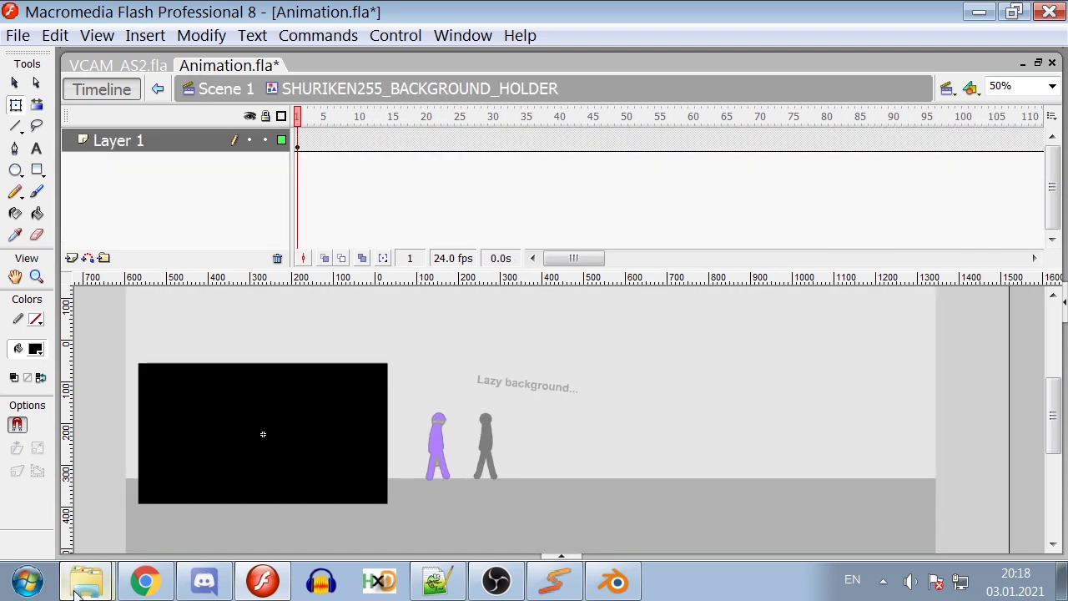
left_click(85, 582)
left_click_drag(691, 409, 284, 421)
key("Return")
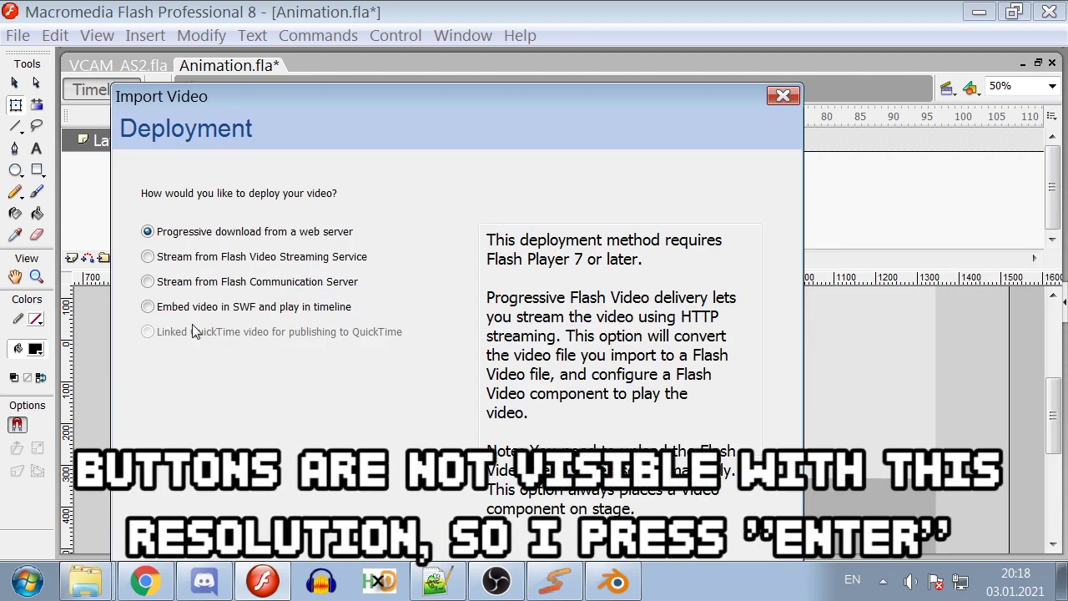
left_click(173, 309)
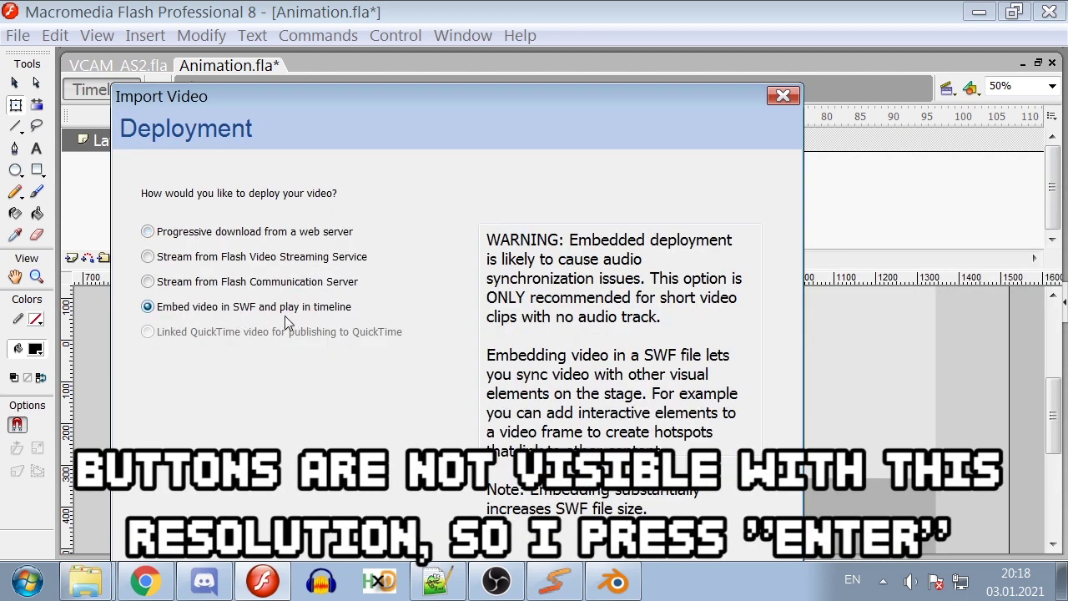
key("Return")
key("Return")
key("Return")
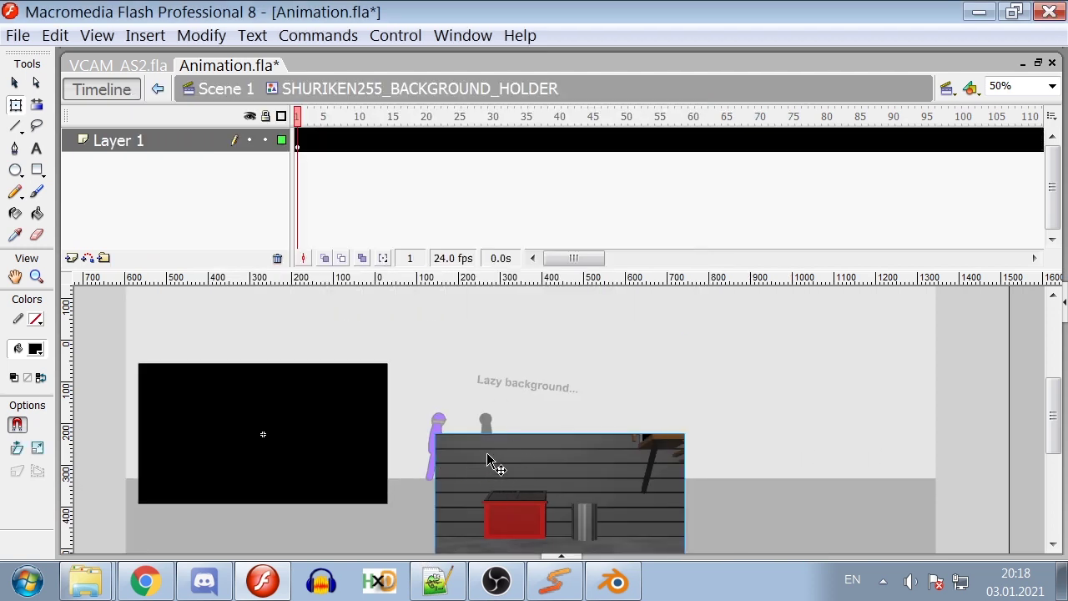
- Align the video over the black placeholder, return to Scene 1 and play the animation
left_click_drag(439, 437, 149, 375)
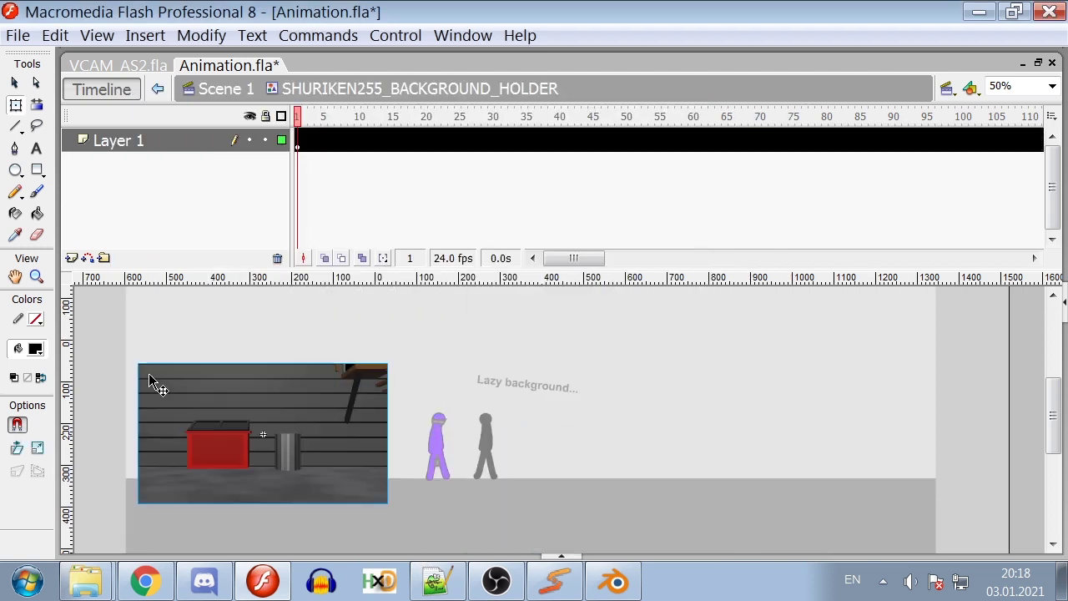
left_click(223, 89)
key("Return")
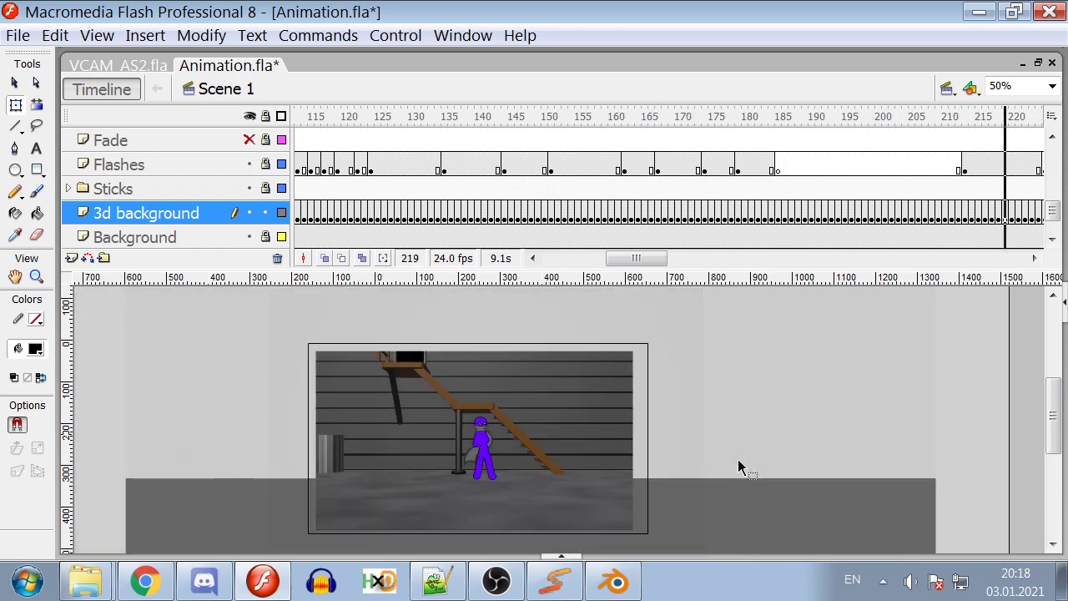
- Test the movie with Ctrl+Enter, close the SWF window, and open the Library with Ctrl+L
key("ctrl+Return")
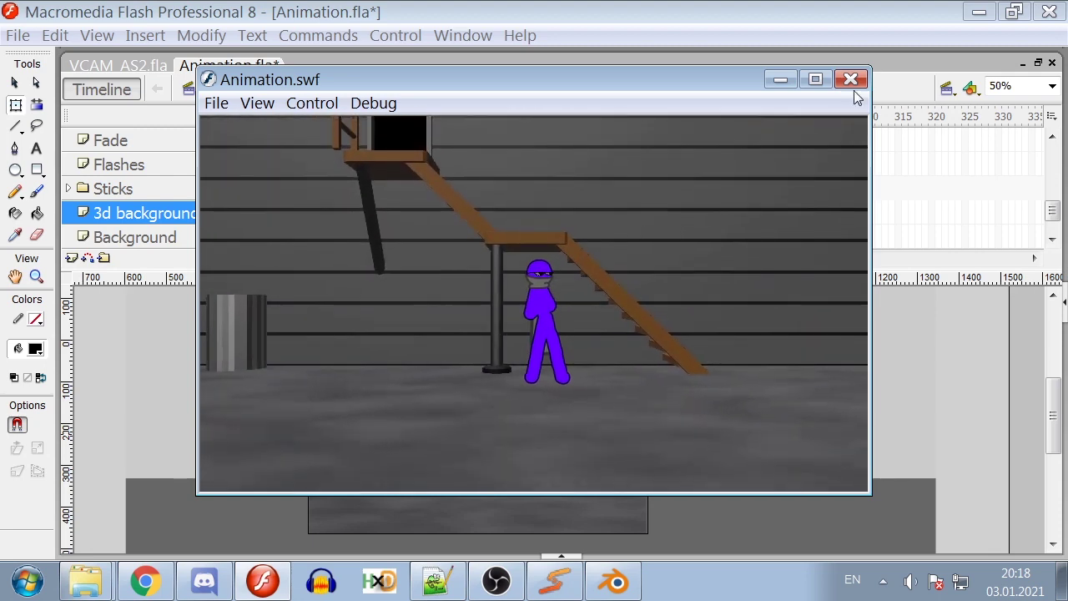
left_click(850, 80)
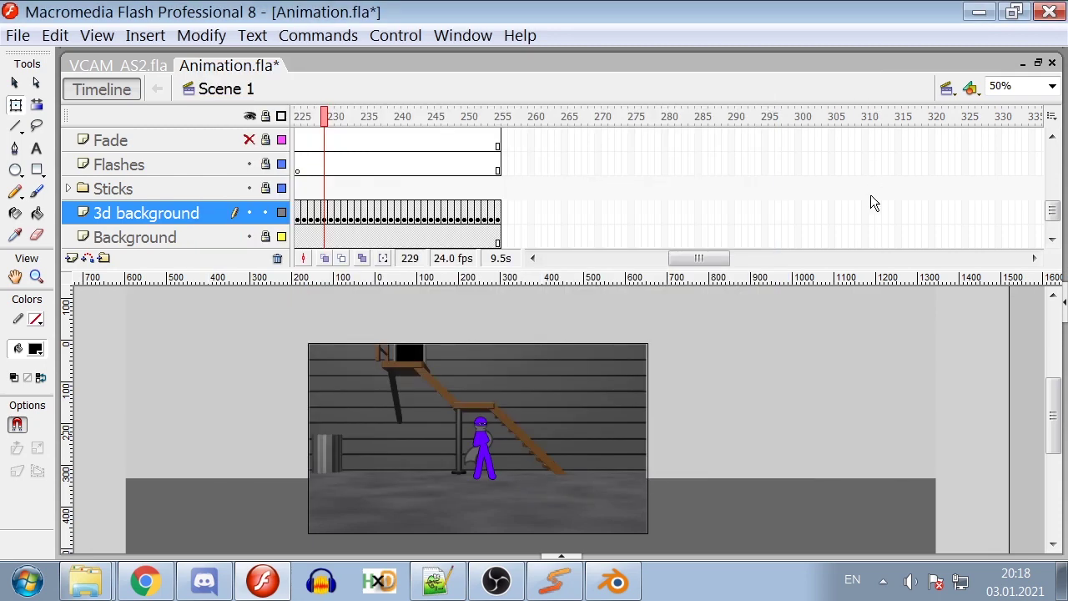
key("ctrl+l")
- Select the symbols from banana_skin through FASH and add the AS_TUTORIAL_ prefix
left_click(668, 276)
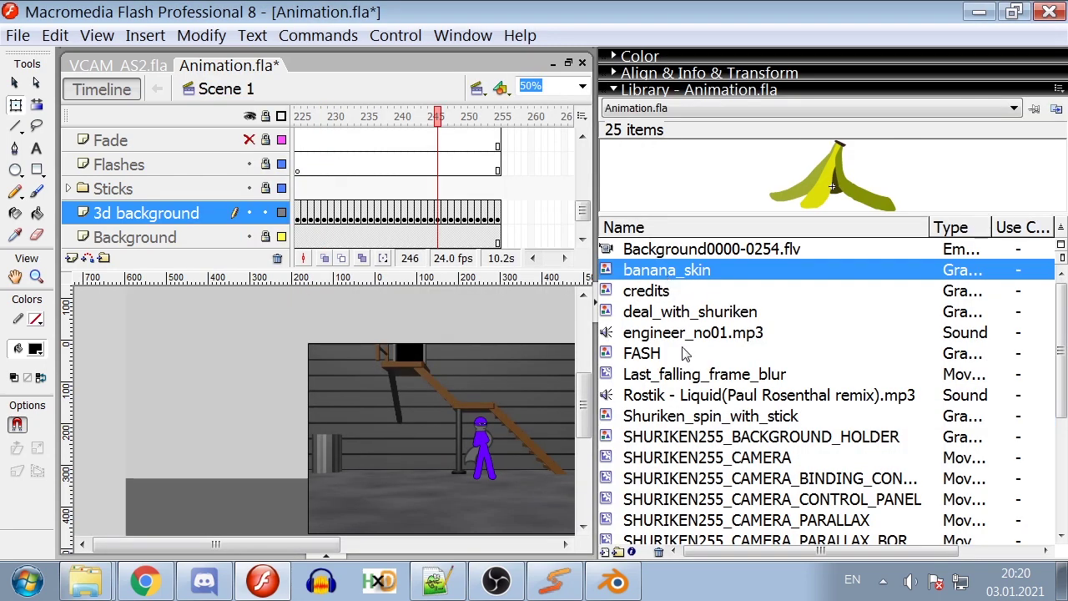
left_click(682, 353, "shift")
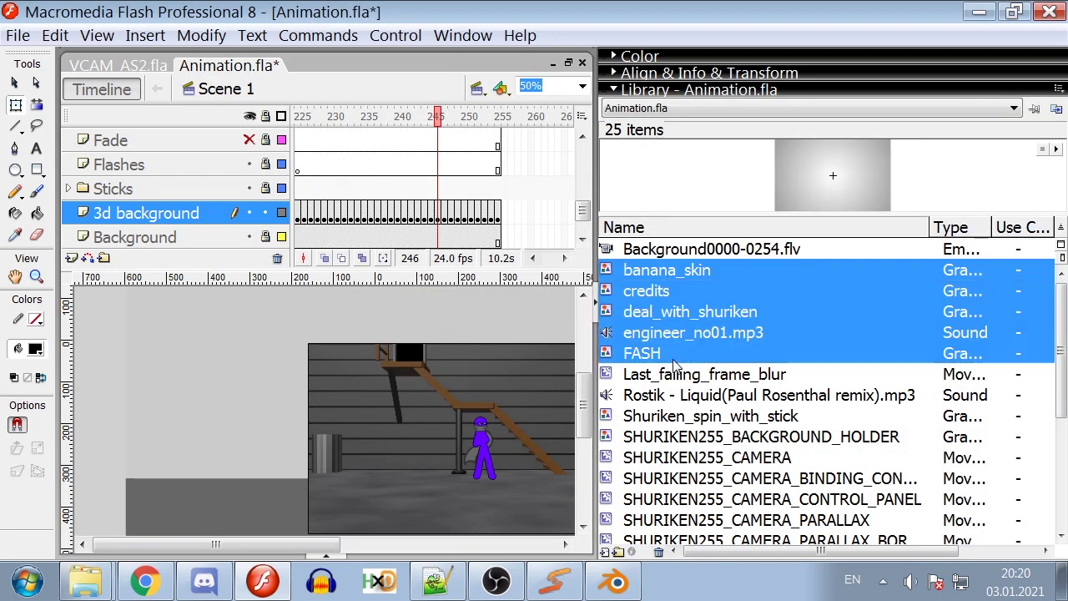
left_click(319, 36)
left_click(376, 140)
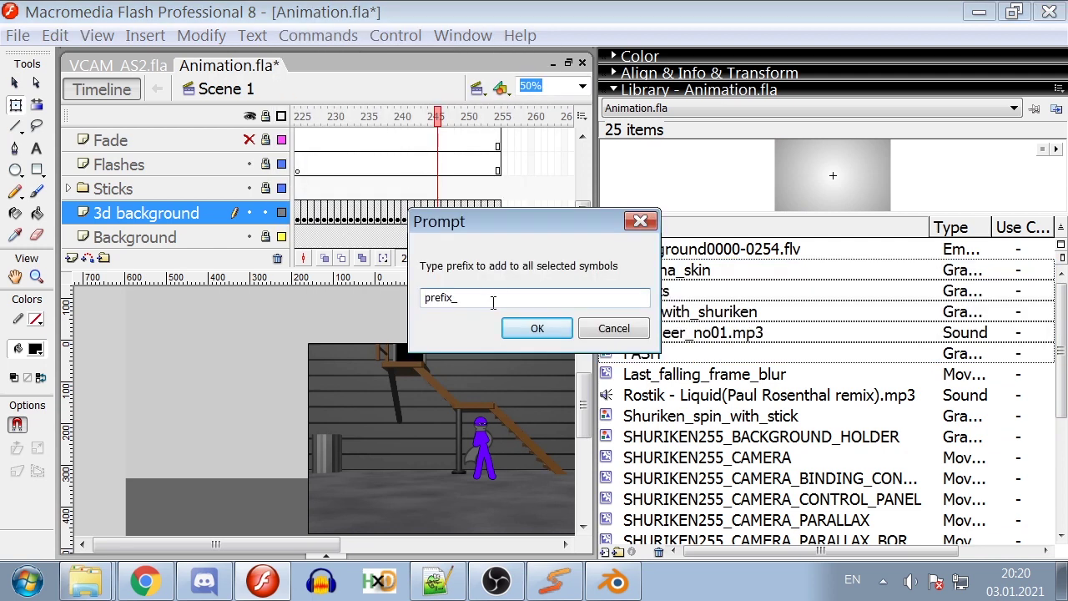
left_click(546, 333)
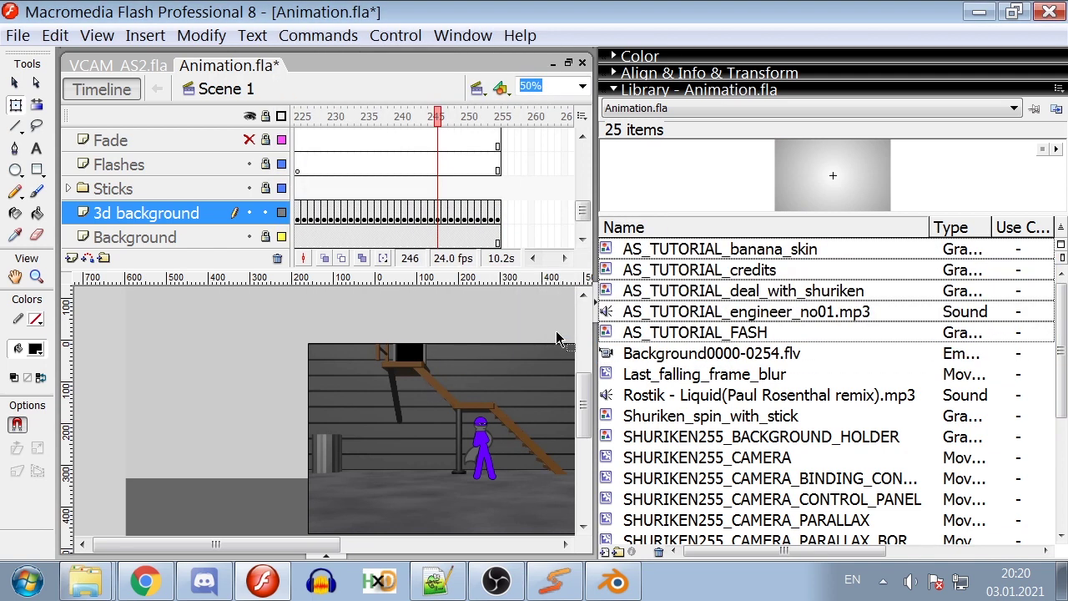
- Add the _sufix suffix to the selected symbols
left_click(319, 36)
left_click(381, 155)
left_click(538, 332)
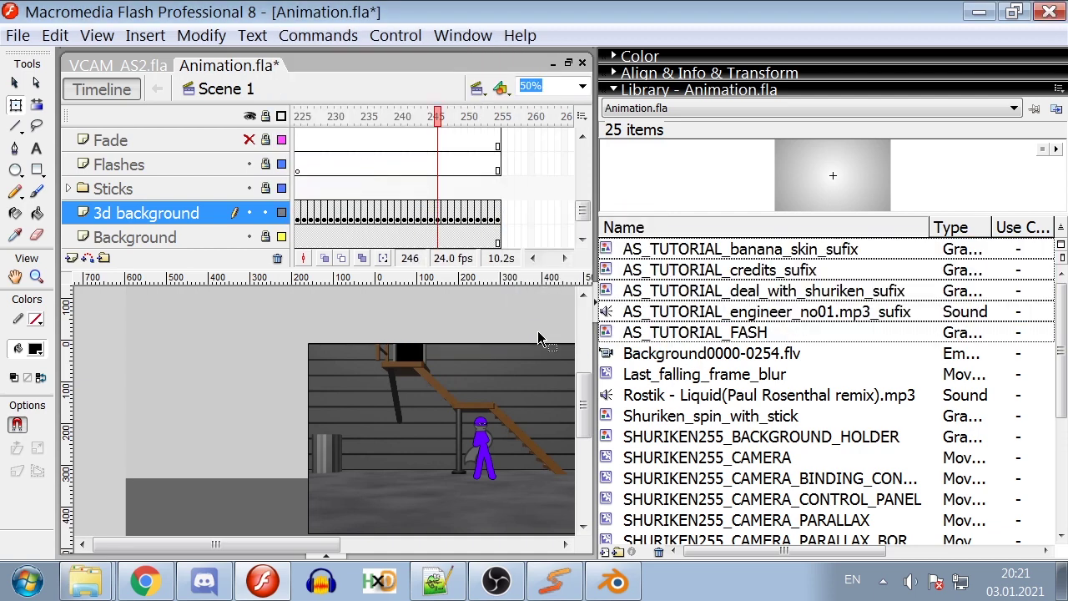
- Replace AS_TUTORIAL_ with SOMETHING_NEW in the symbol names and select the renamed banana_skin
left_click(814, 334, "shift")
left_click(317, 35)
left_click(367, 202)
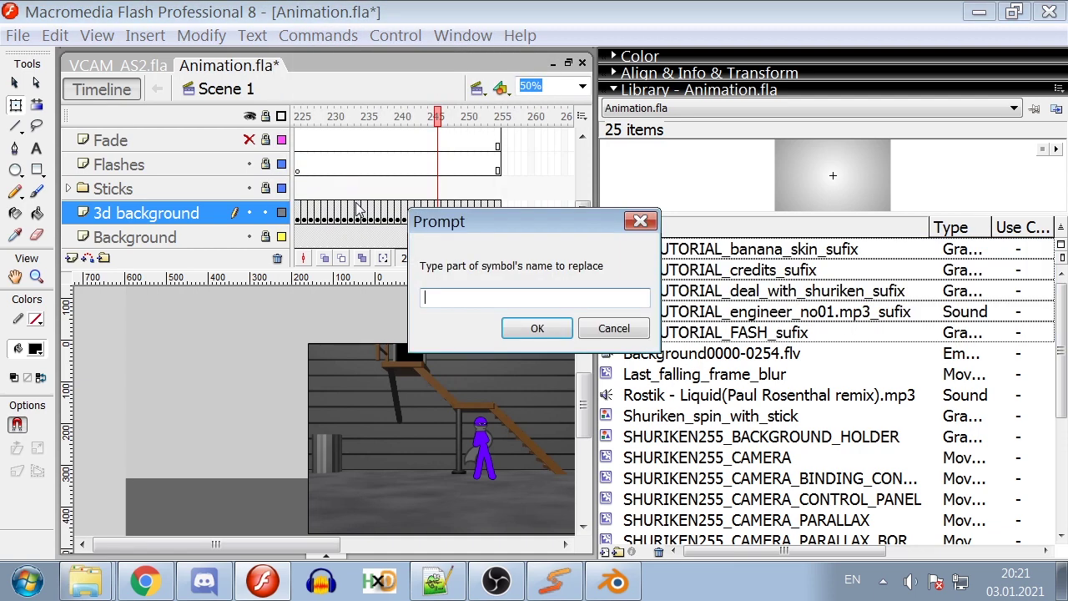
type("AS_TUTORIAL_")
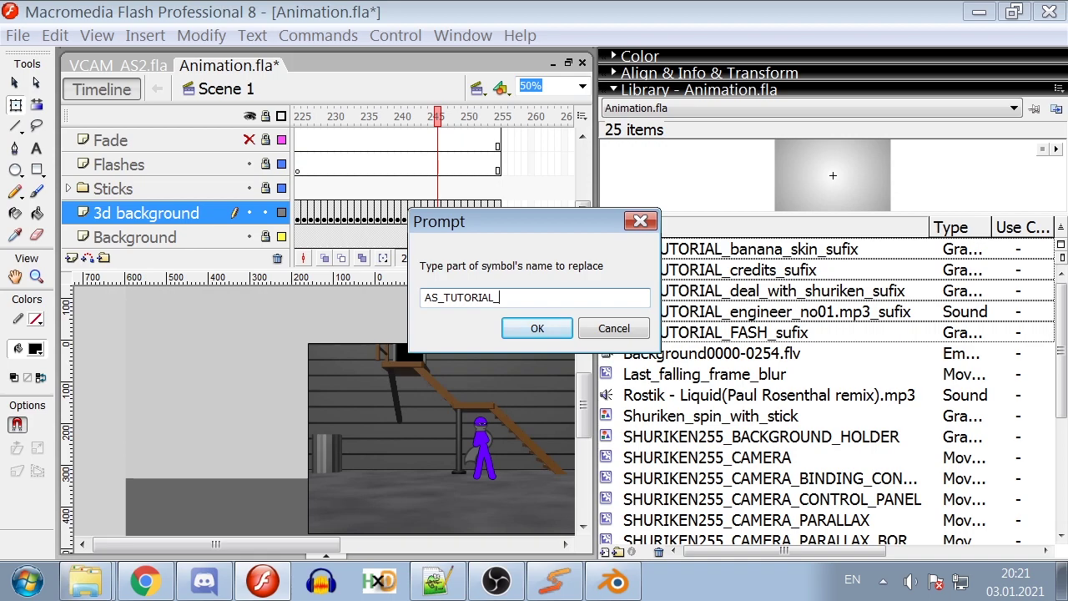
key("Return")
type("SOMETHING_NEW")
left_click(531, 326)
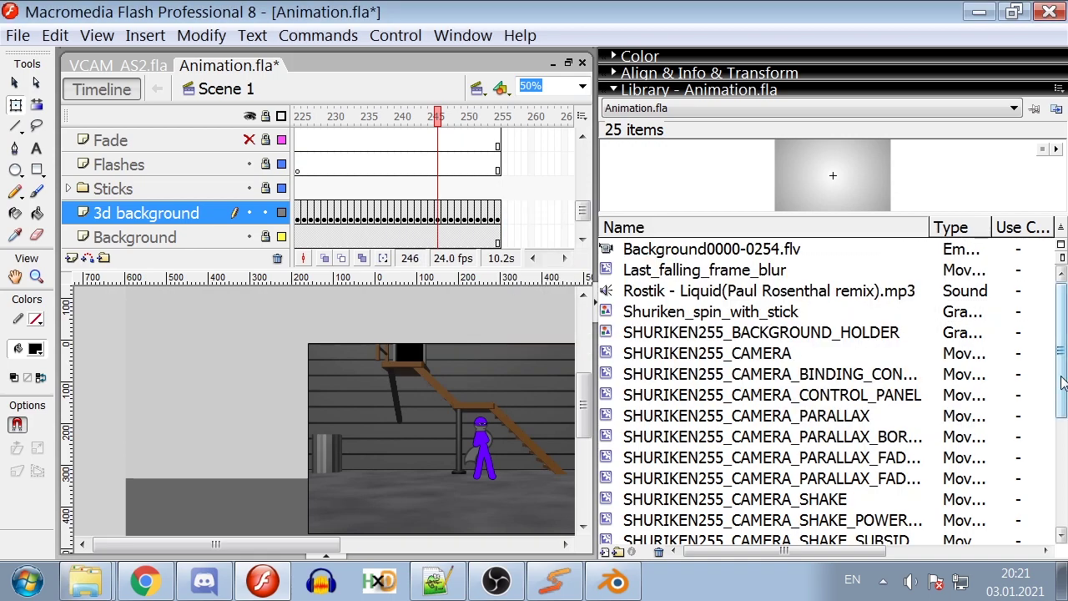
scroll(826, 484, "down", 4)
left_click(751, 416)
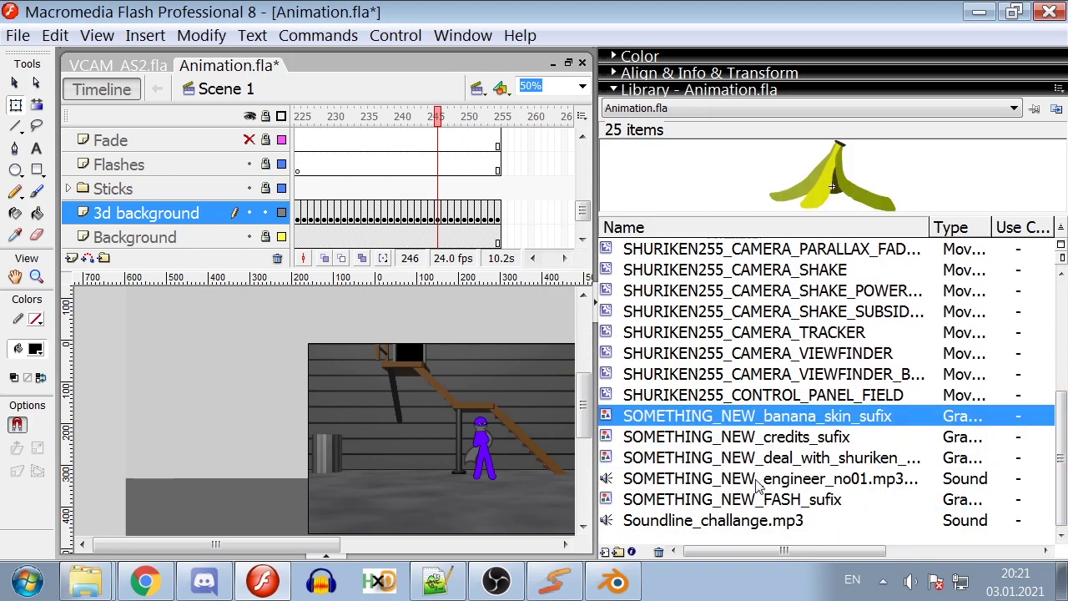